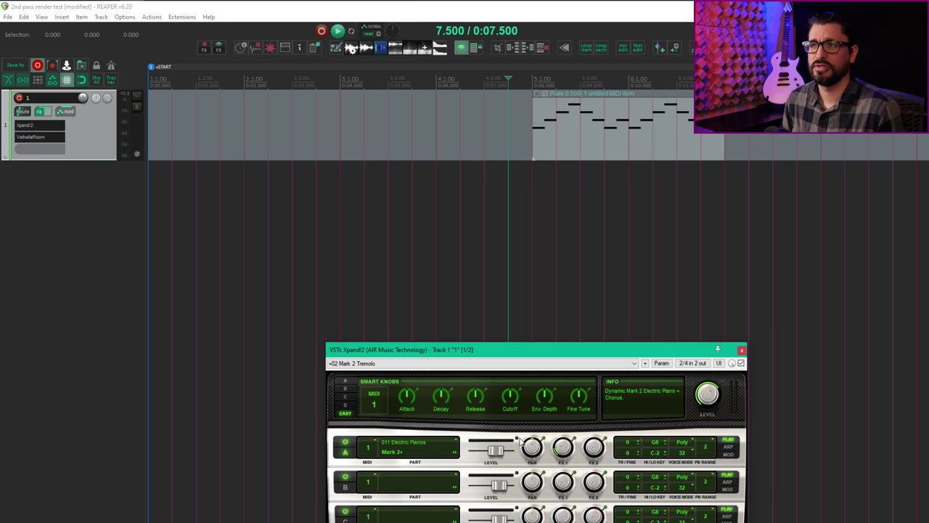
Step: Close the Xpand!2 and ValhallaRoom windows, then play the MIDI item through its effects
drag(656, 339, 656, 233)
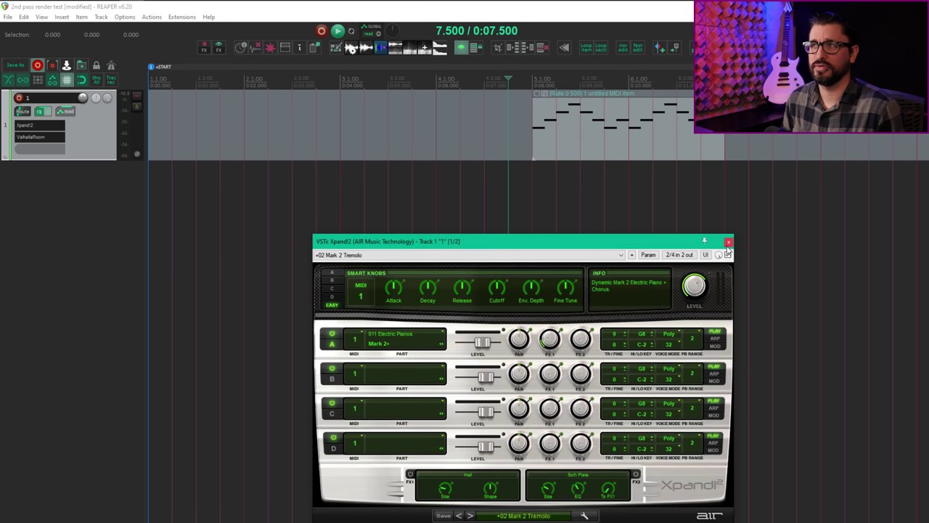
click(733, 247)
click(29, 136)
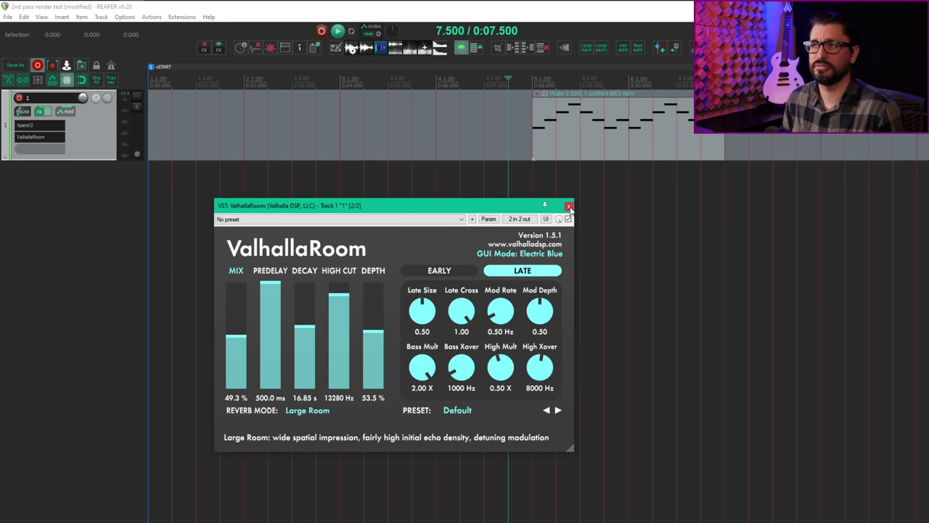
click(569, 208)
key(space)
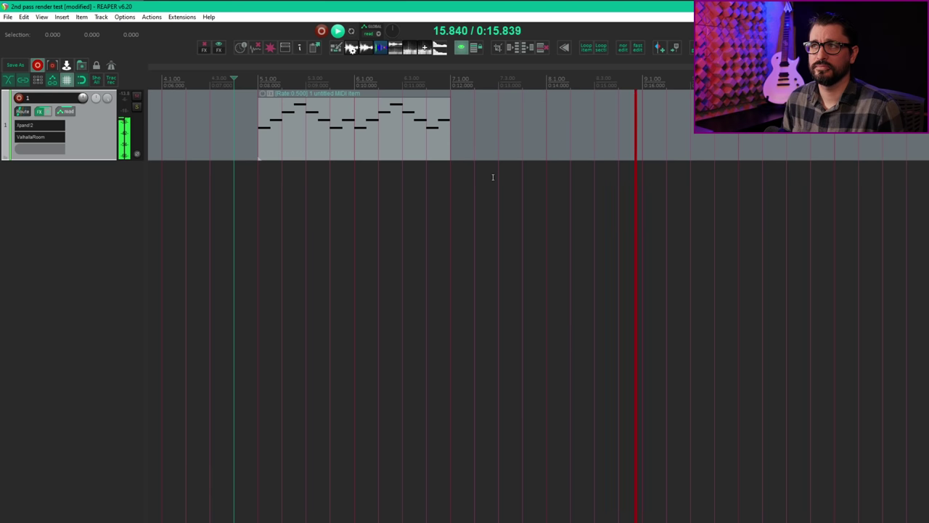
key(space)
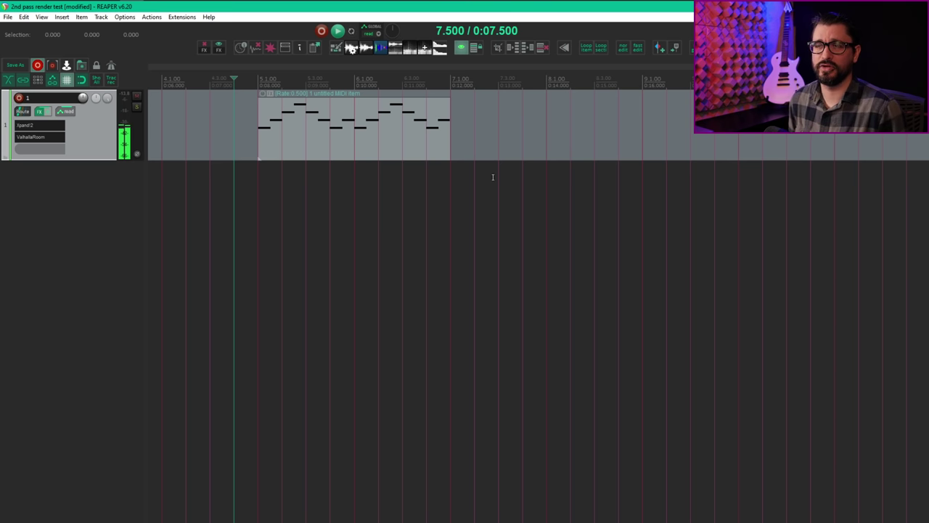
Step: Select the MIDI item to set an 8–12 second time selection over it
click(445, 158)
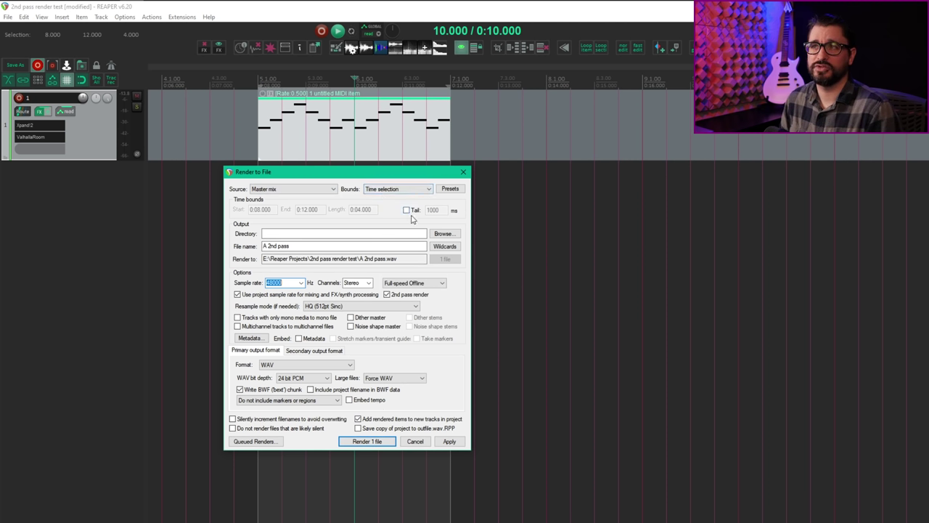
Step: Render the time selection as 'A 2nd pass' onto a new track
click(305, 246)
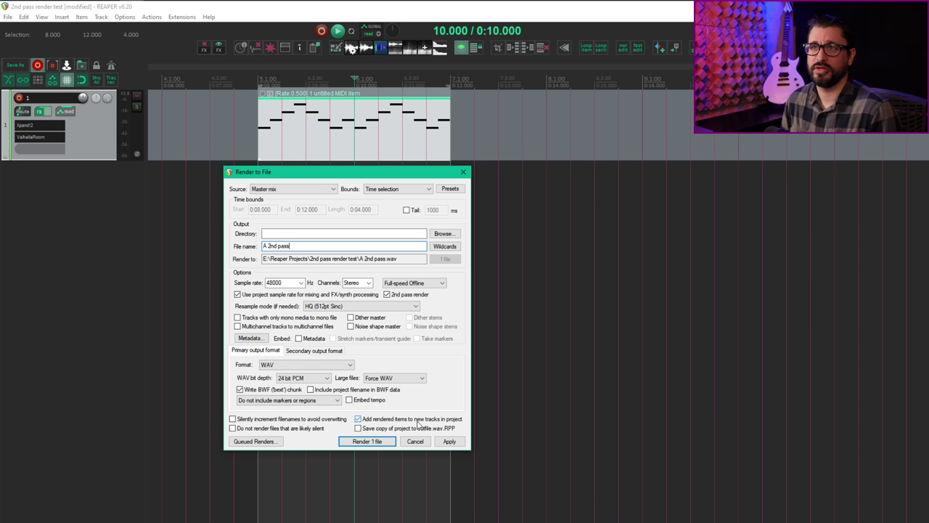
click(385, 443)
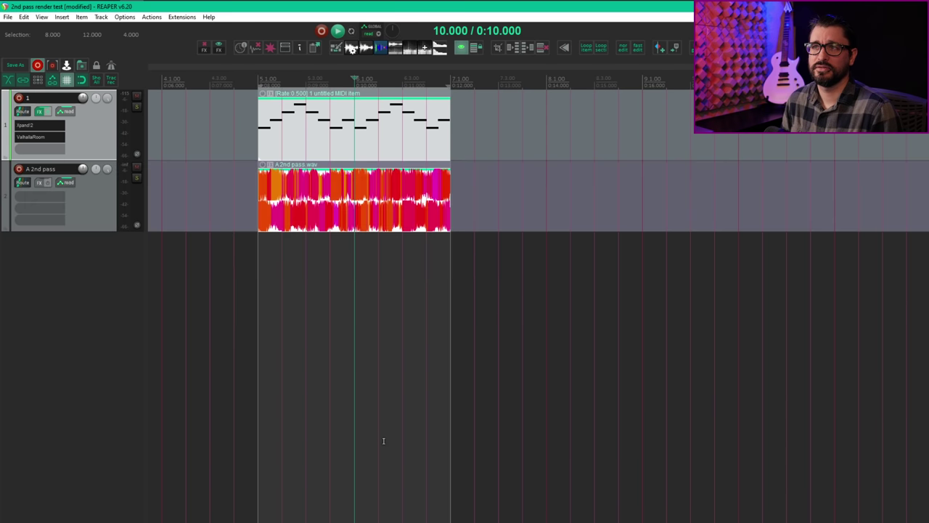
Step: Enlarge and solo the A 2nd pass track, stretching its audio item far past its end
drag(102, 231, 103, 336)
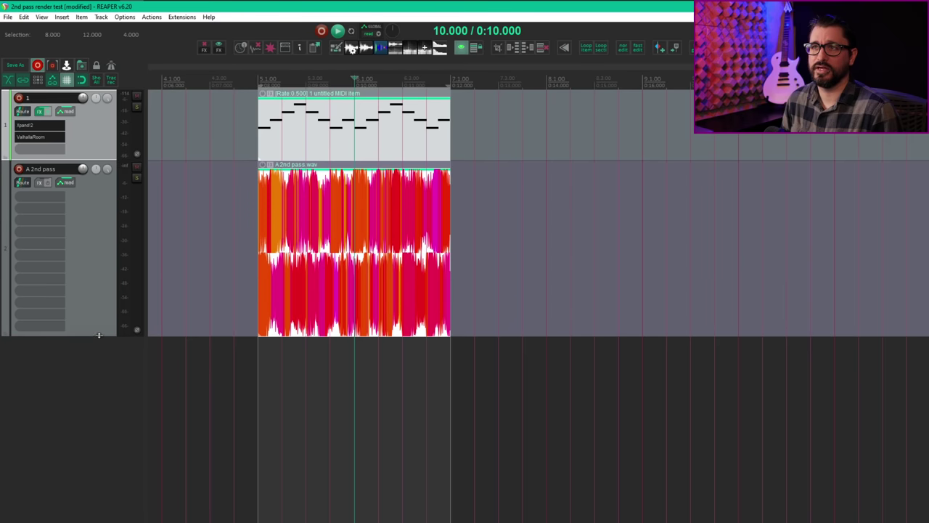
click(328, 282)
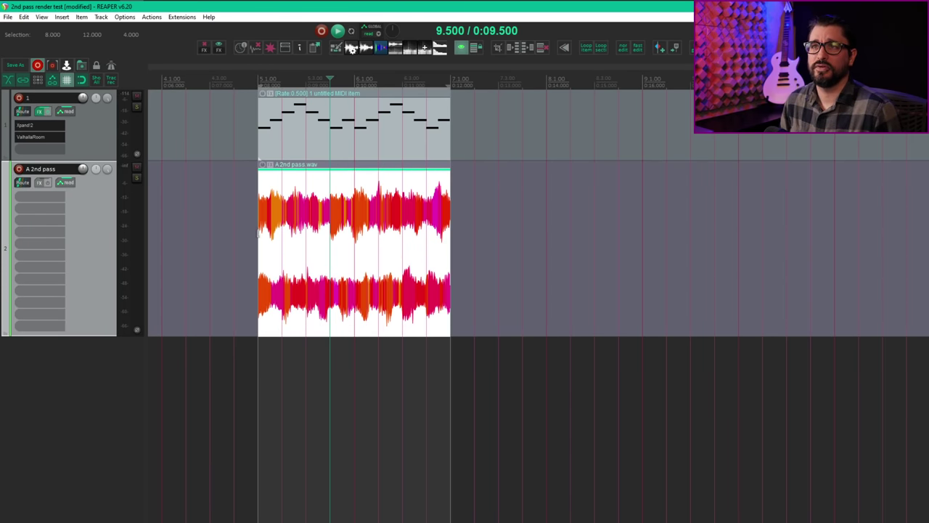
click(137, 179)
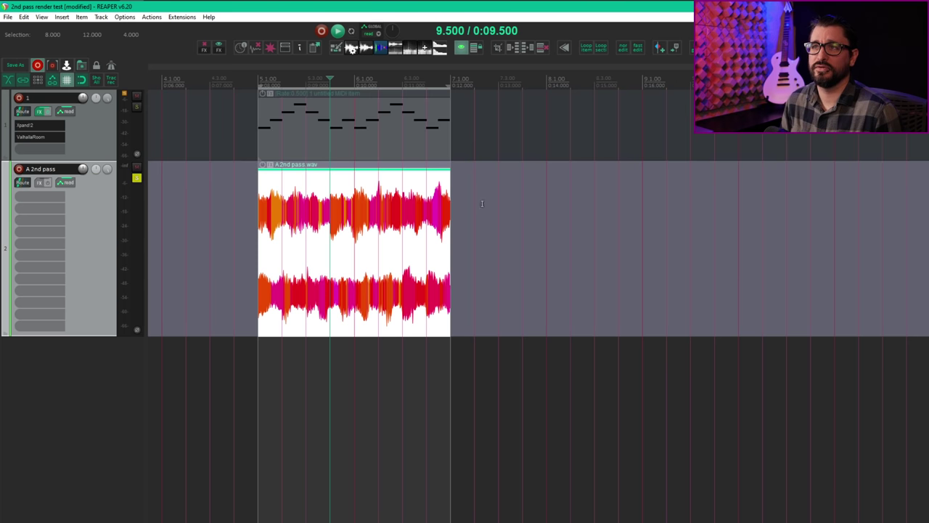
click(451, 249)
drag(451, 249, 928, 255)
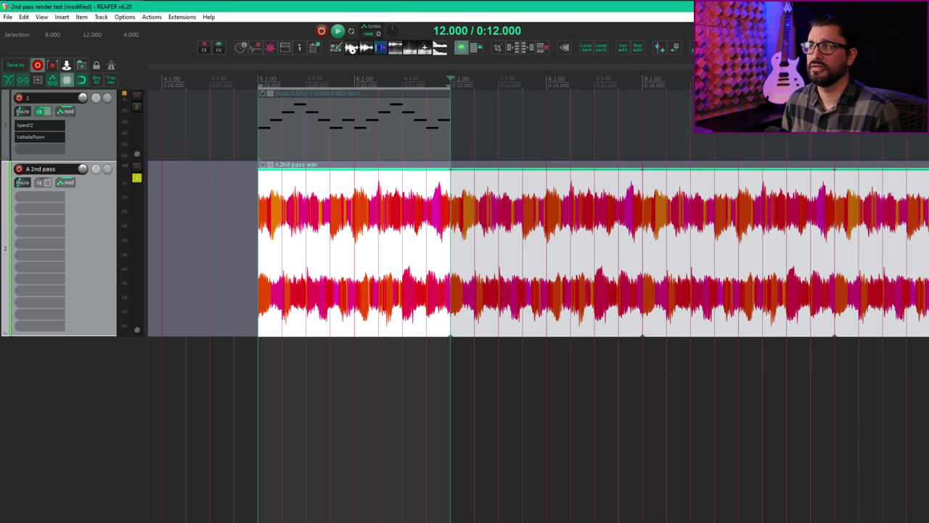
Step: Audition the render from 11 s and from 12 s across its original end
click(405, 247)
key(space)
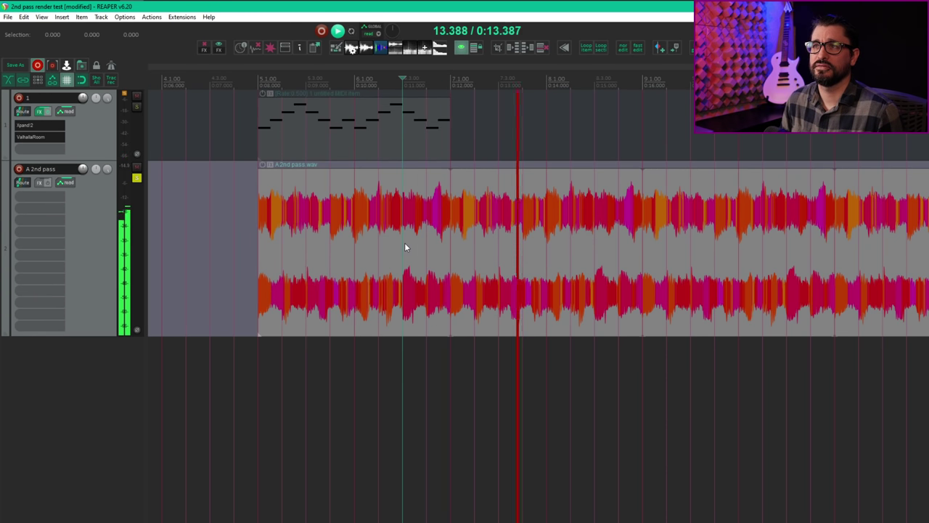
key(space)
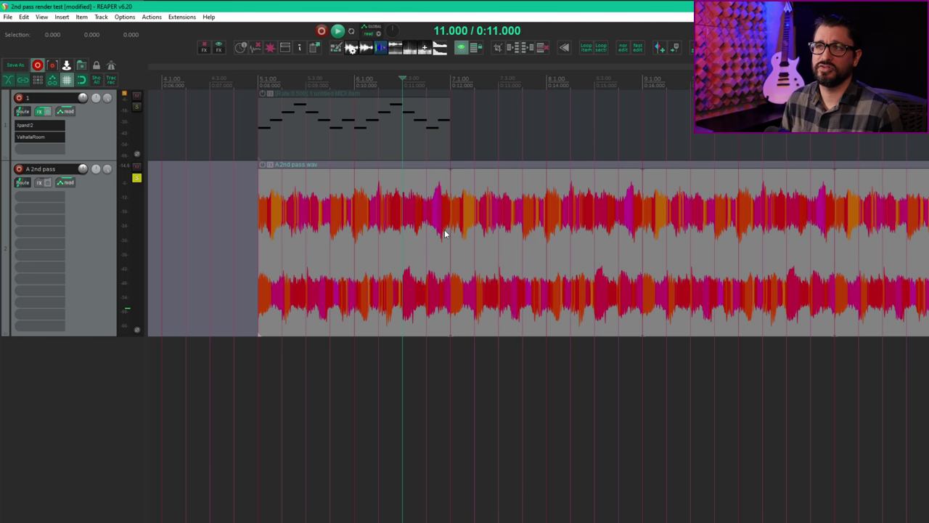
click(446, 233)
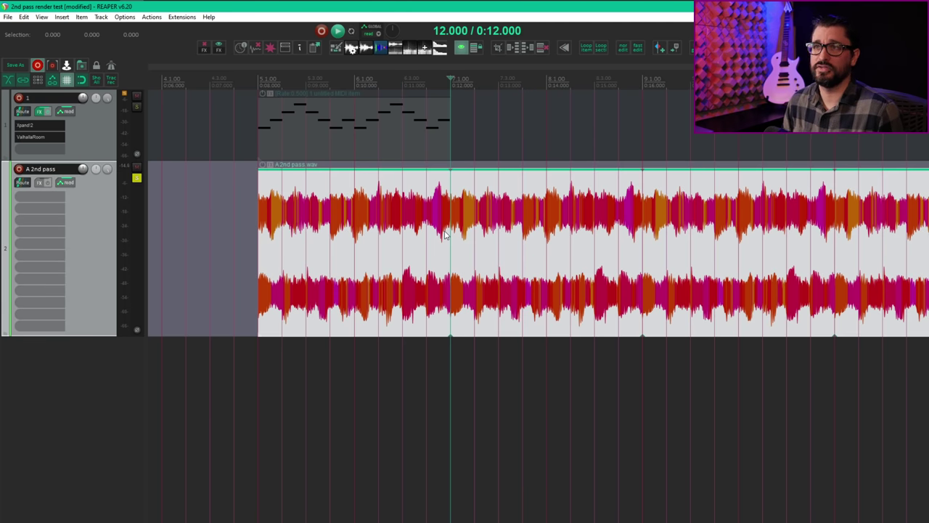
key(space)
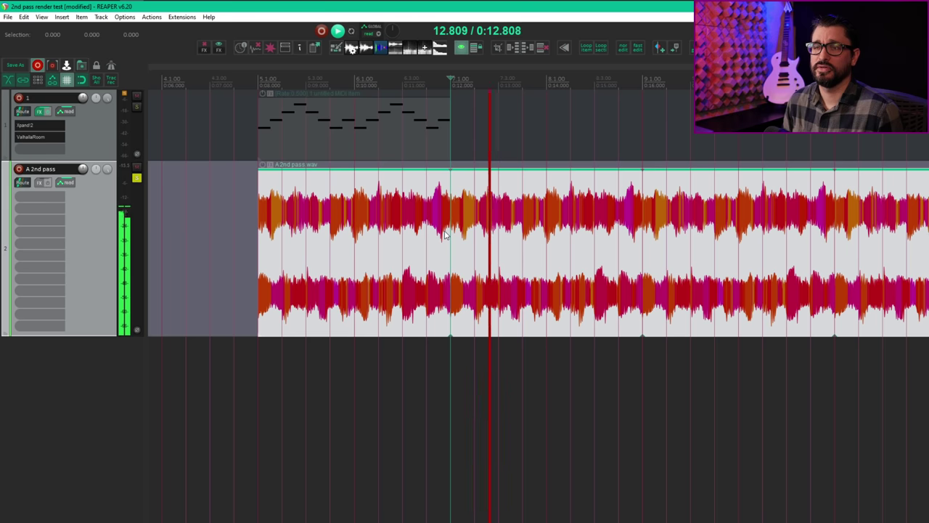
key(space)
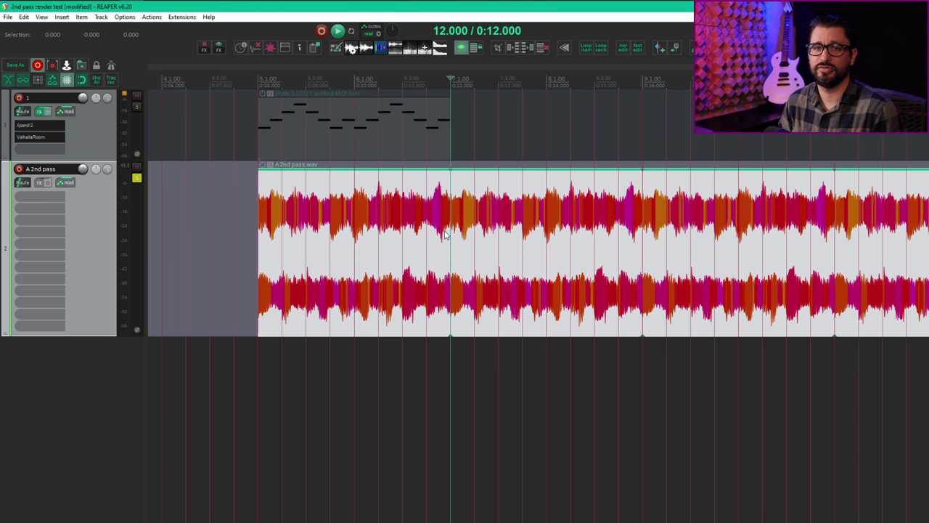
Step: Shorten the MIDI item near bar 15 to one note and play it from 27.5 s
scroll(480, 250, down, 2)
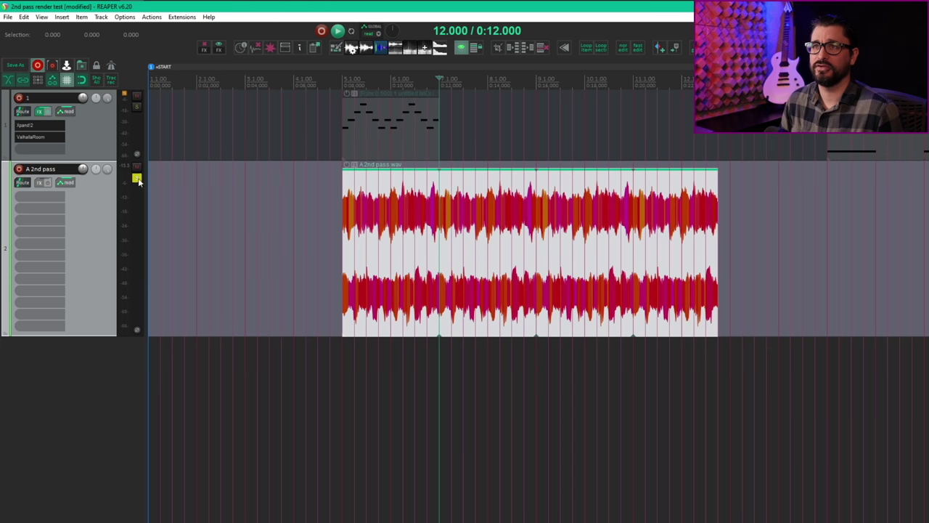
scroll(494, 195, right, 5)
click(424, 139)
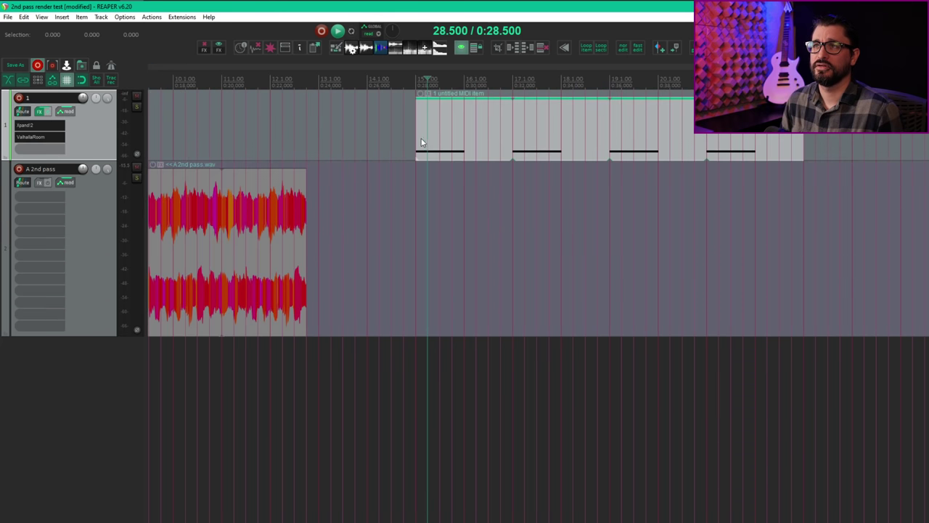
drag(803, 135, 512, 135)
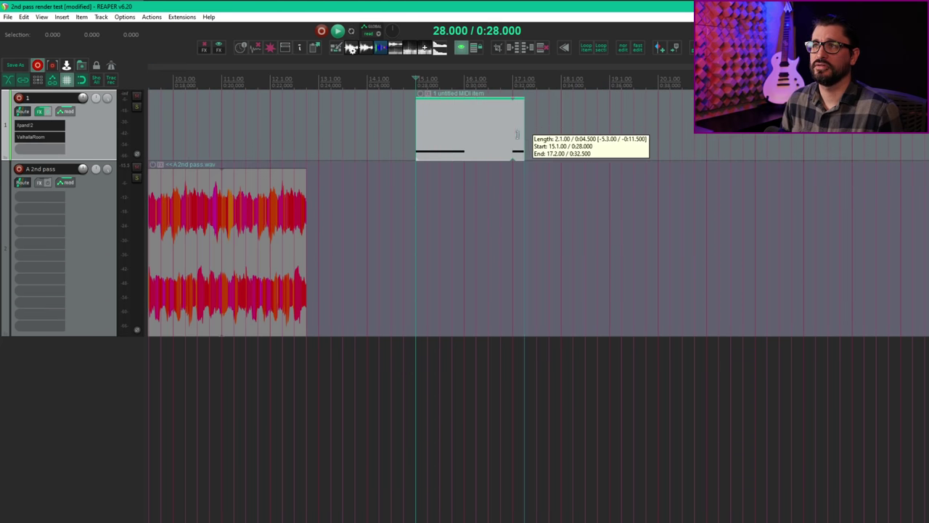
click(439, 138)
scroll(483, 155, up, 3)
click(322, 138)
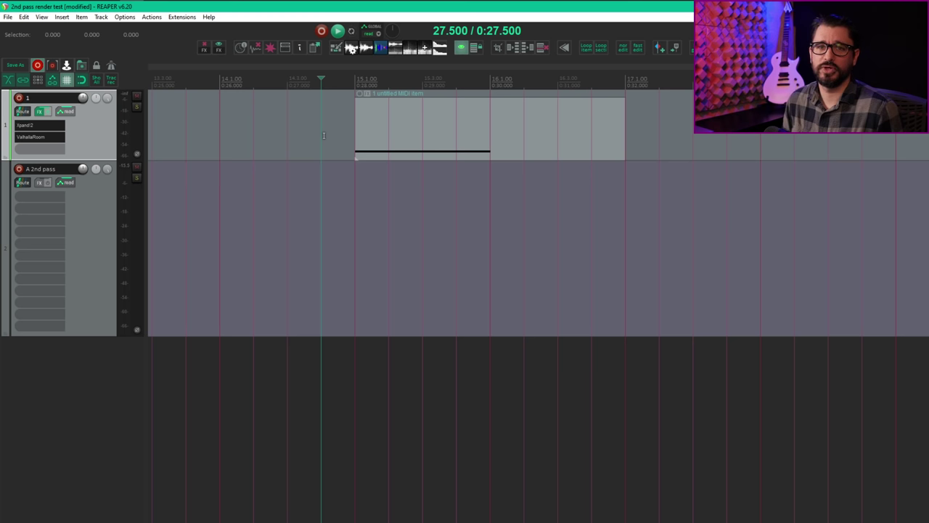
key(space)
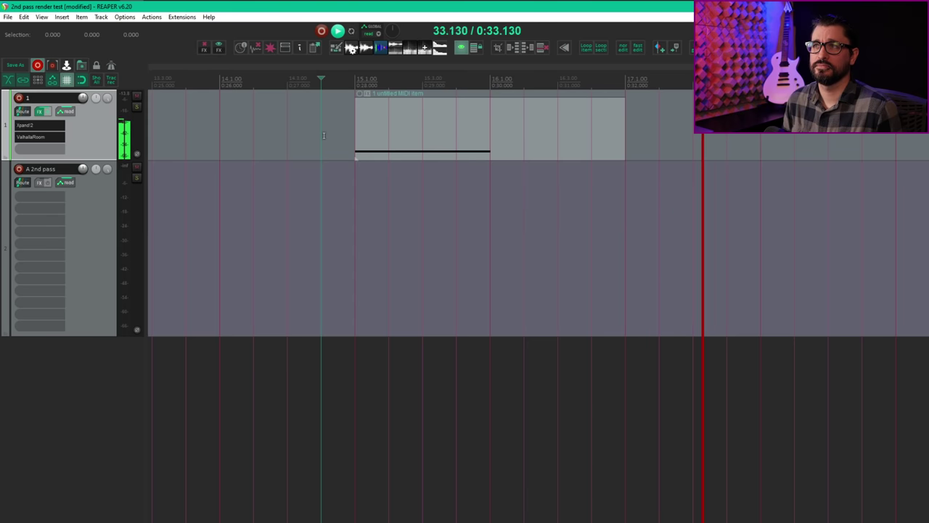
scroll(540, 270, down, 2)
scroll(539, 270, down, 3)
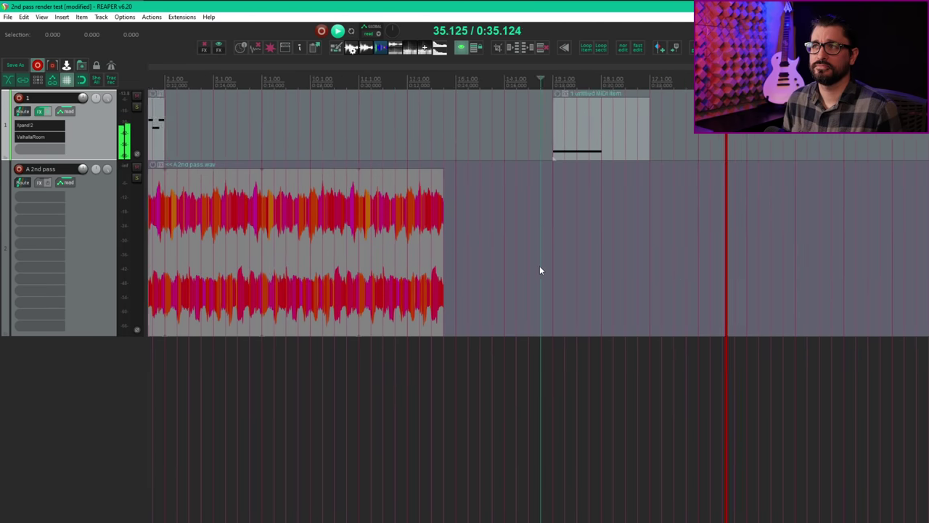
scroll(539, 270, right, 3)
key(space)
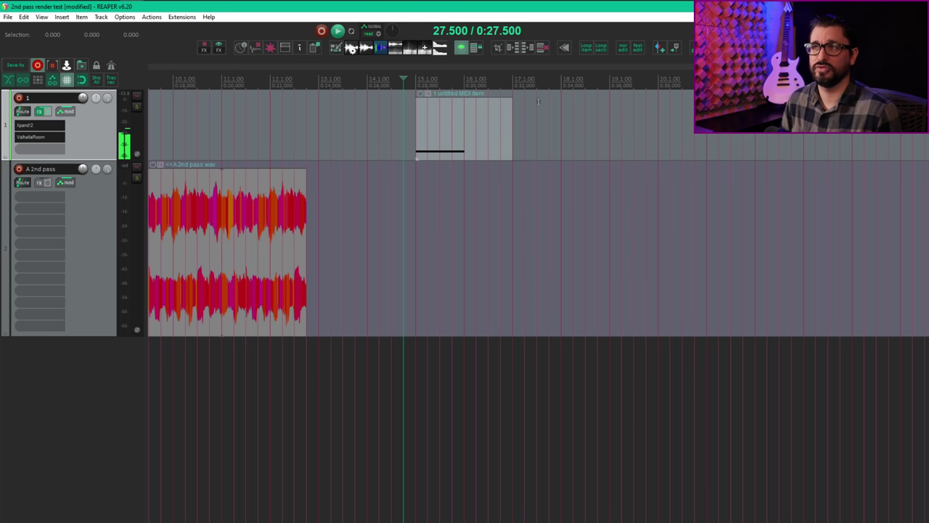
Step: Extend the MIDI item so its note repeats, play it back, and reselect it
drag(511, 137, 610, 137)
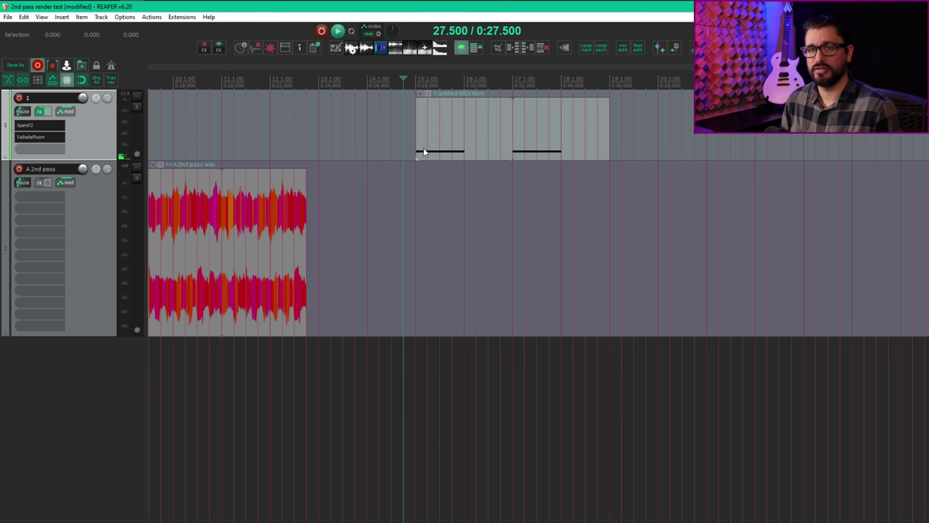
key(space)
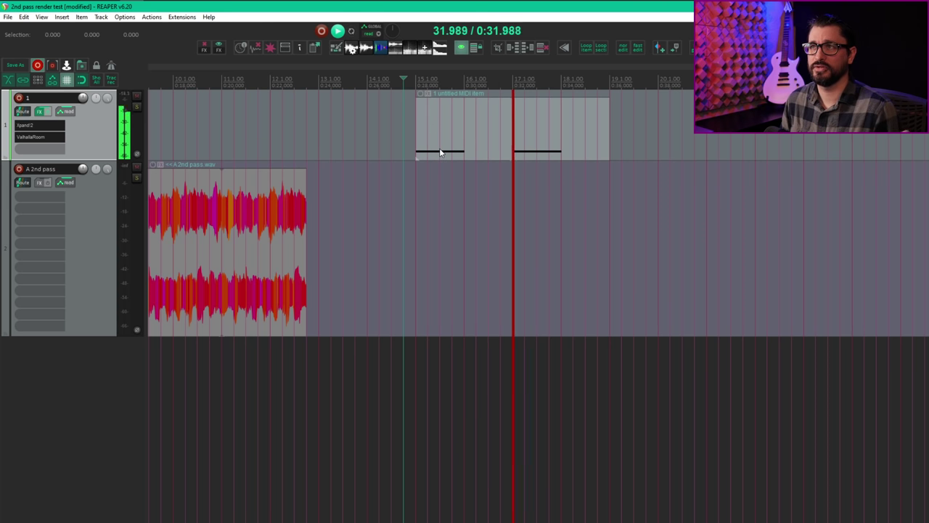
key(space)
click(511, 153)
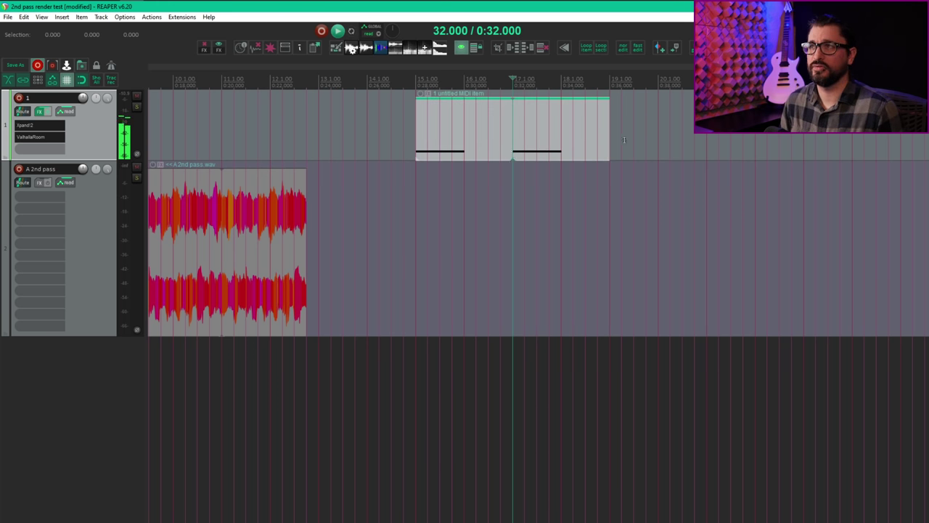
Step: Trim the MIDI item to one note and render 28–32 s as 'B 2nd pass' with second pass
mouse_move(607, 138)
mouse_down()
mouse_move(597, 146)
mouse_move(512, 141)
mouse_up()
click(486, 142)
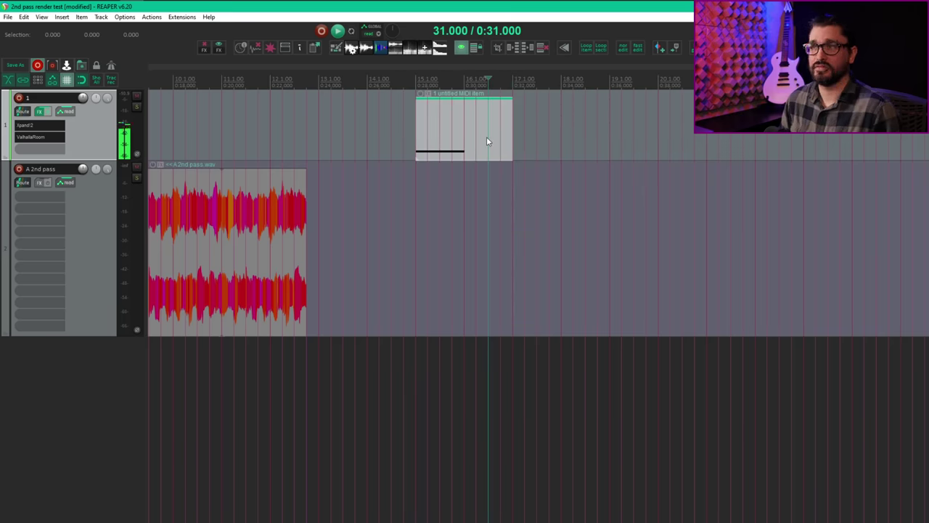
click(487, 141)
key(ctrl+alt+r)
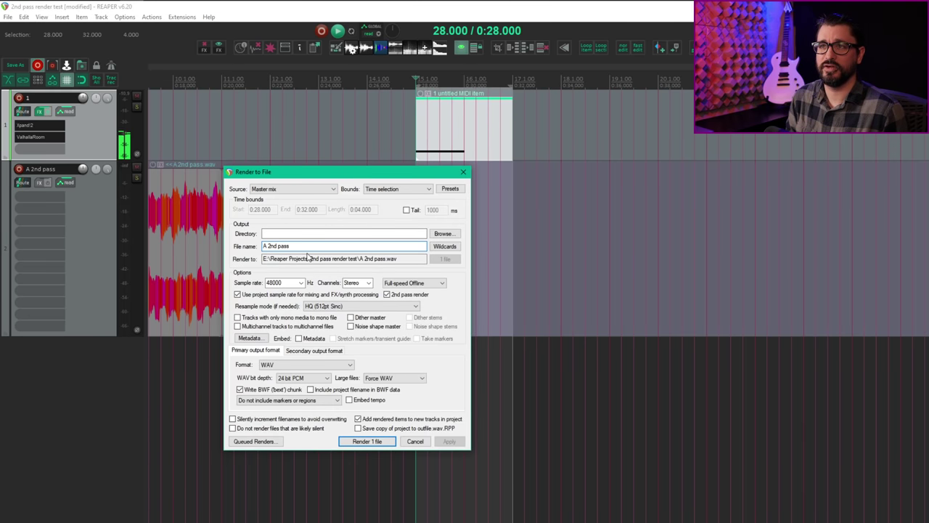
text(B)
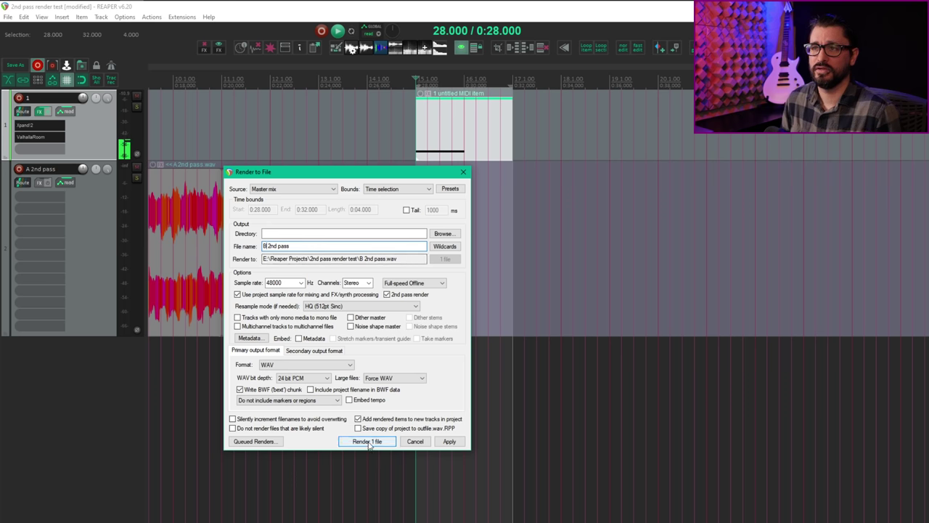
click(368, 443)
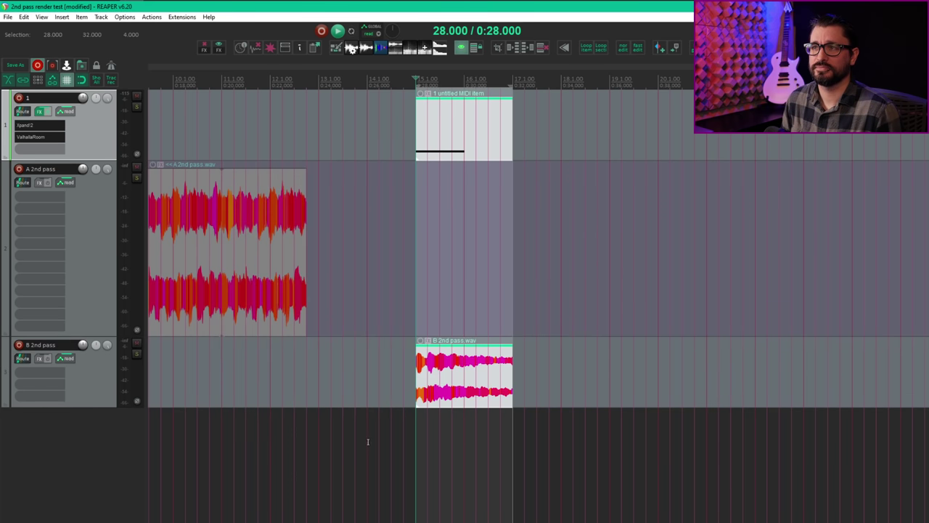
Step: Lengthen the B 2nd pass item so it loops and play it back
click(469, 384)
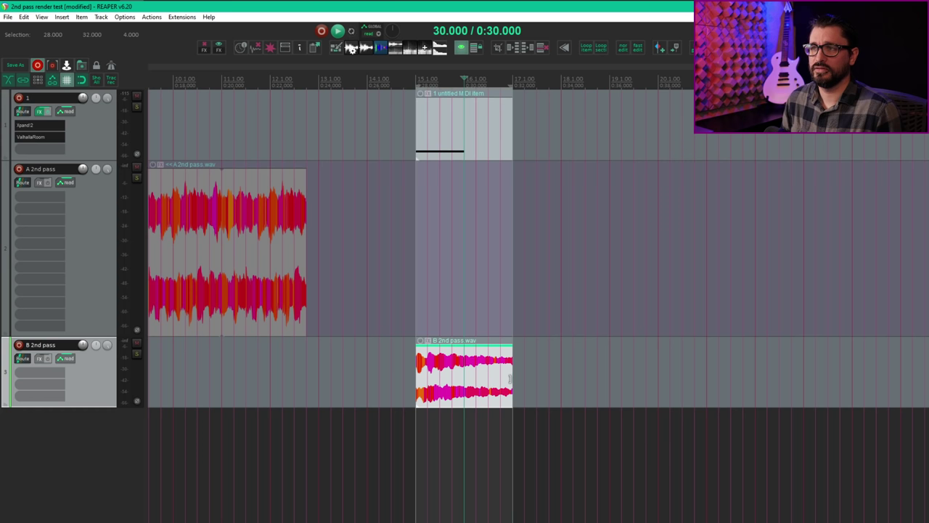
drag(510, 377, 928, 378)
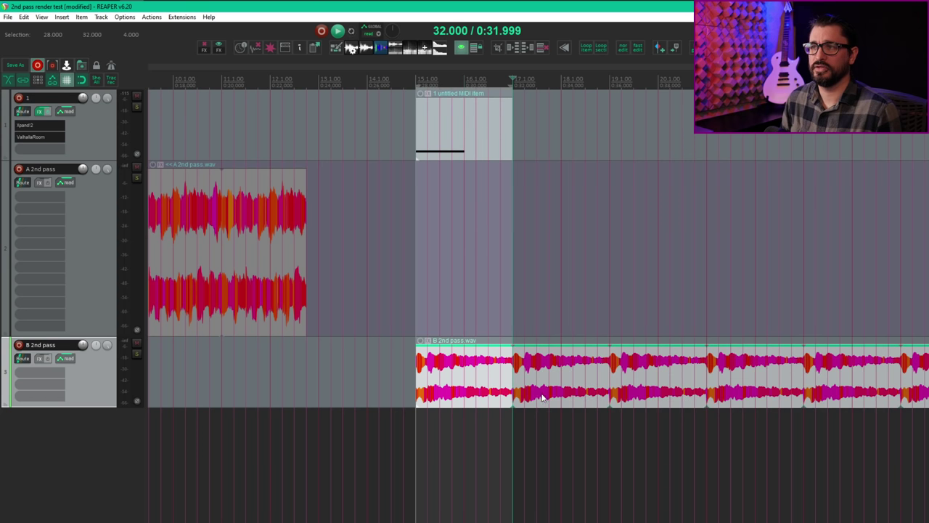
click(509, 395)
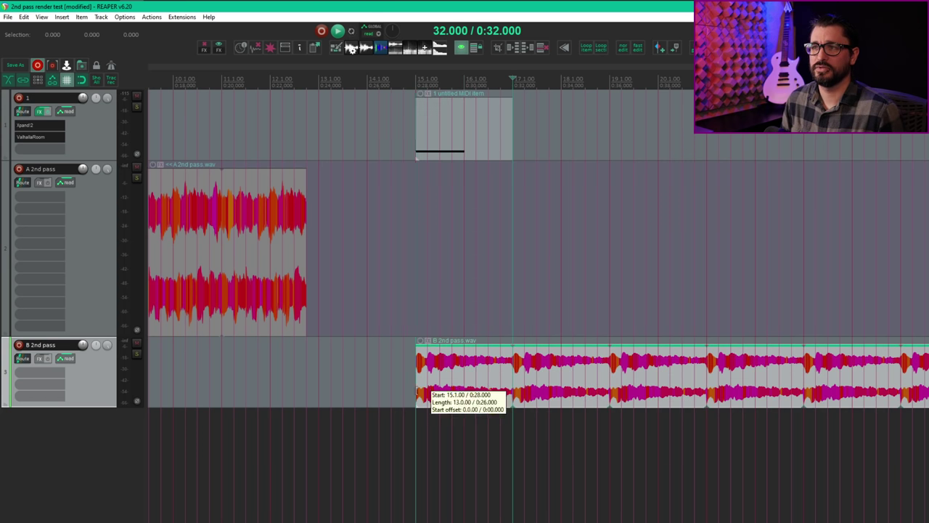
click(425, 396)
key(space)
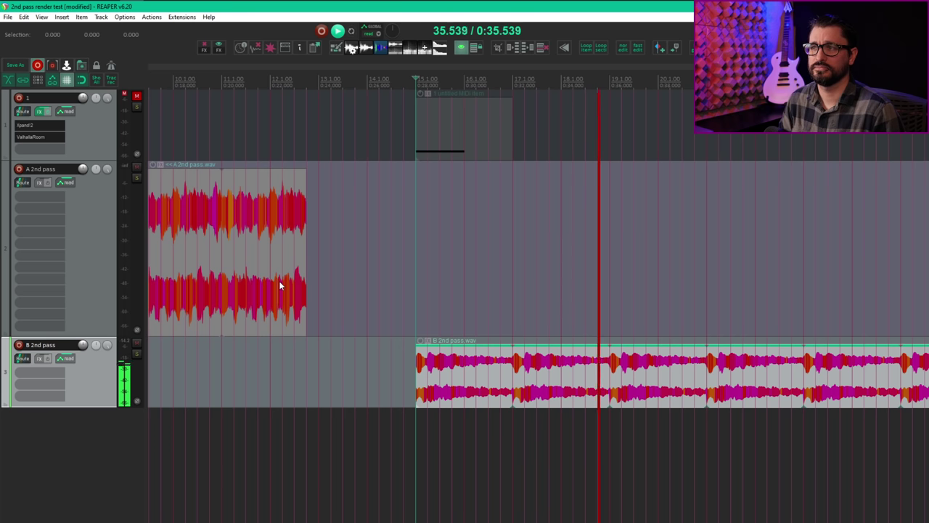
key(space)
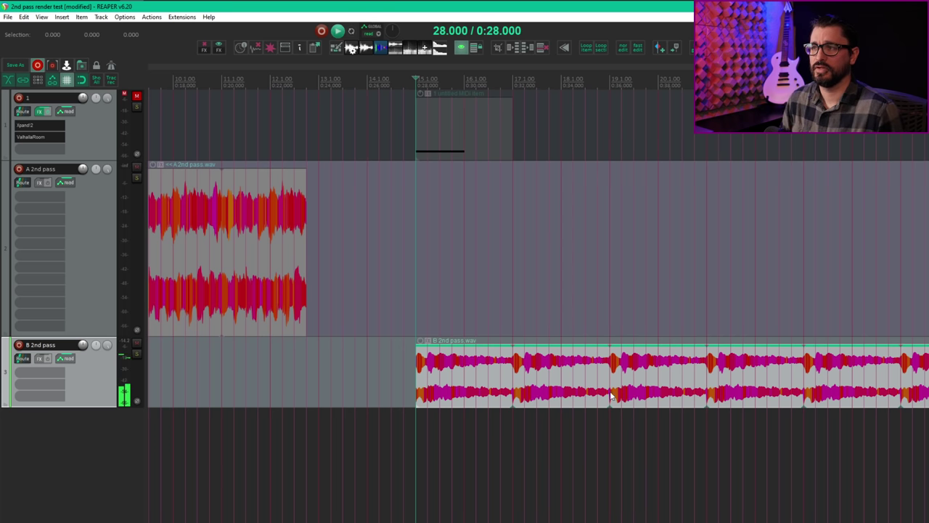
click(625, 443)
scroll(625, 443, up, 4)
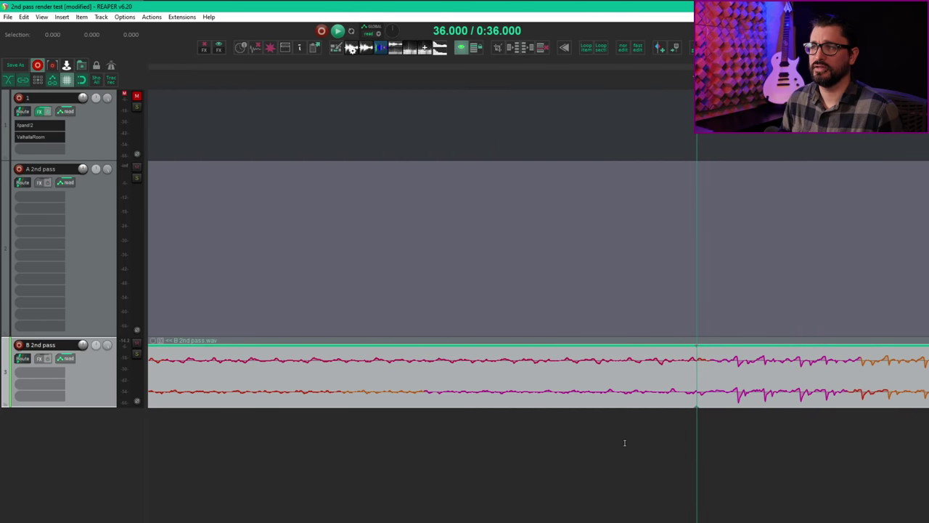
scroll(624, 443, down, 2)
scroll(624, 443, down, 2)
scroll(624, 443, down, 3)
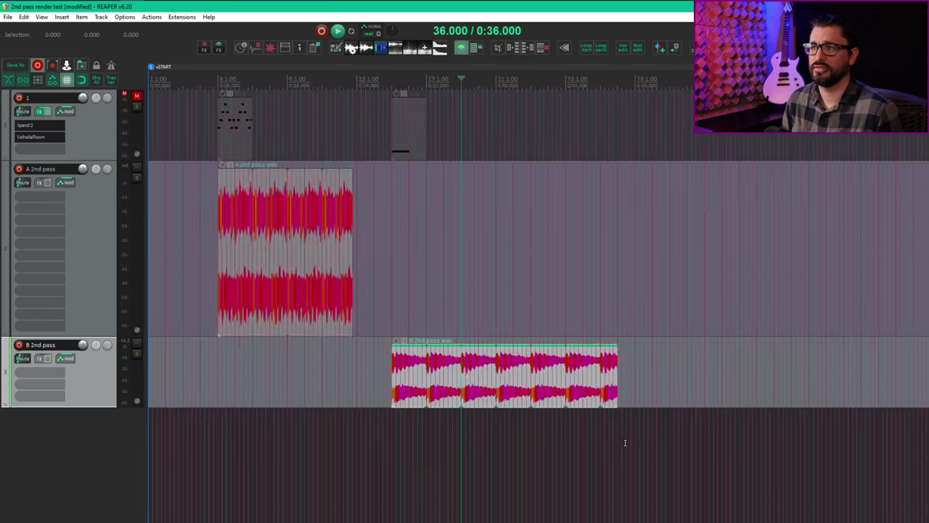
scroll(624, 443, up, 2)
Step: Render the MIDI item's span single-pass as 'B 1st pass render' onto a new track
scroll(624, 443, up, 1)
click(581, 144)
double_click(581, 144)
key(ctrl+alt+r)
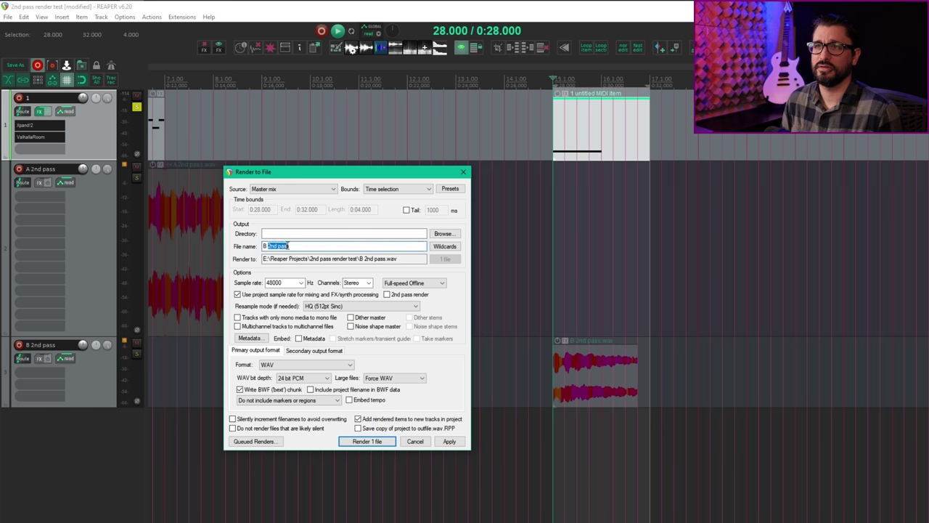
text(1)
text(t)
text(nder)
click(367, 440)
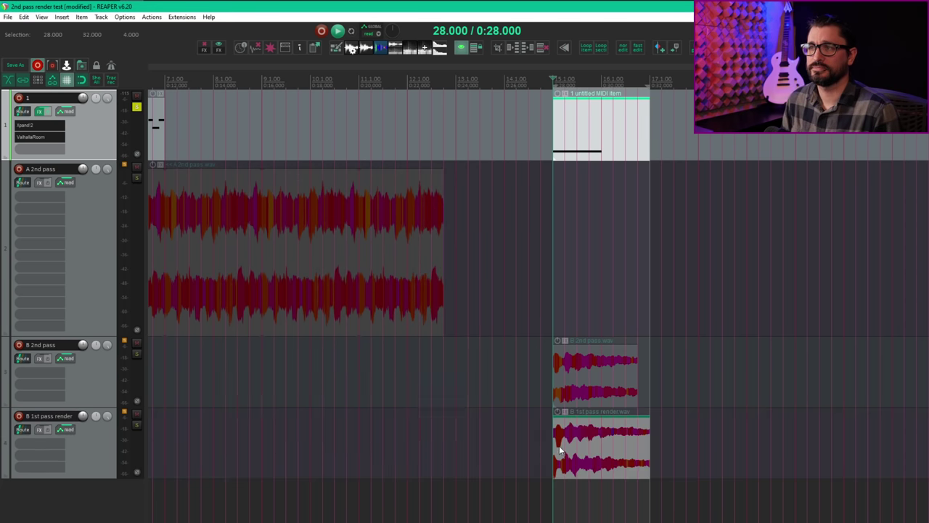
Step: Lengthen the B 1st pass render item so it loops and unsolo track 1
drag(648, 437, 928, 438)
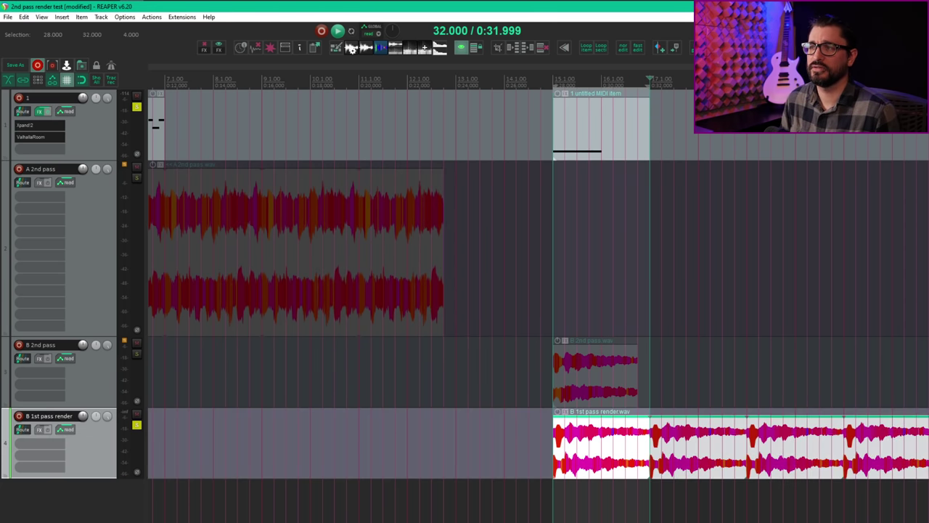
click(137, 107)
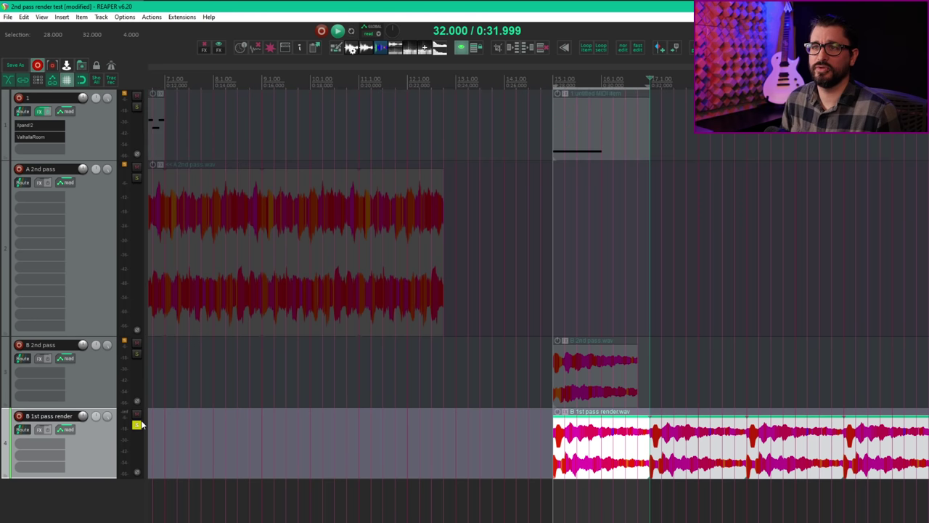
scroll(405, 492, right, 5)
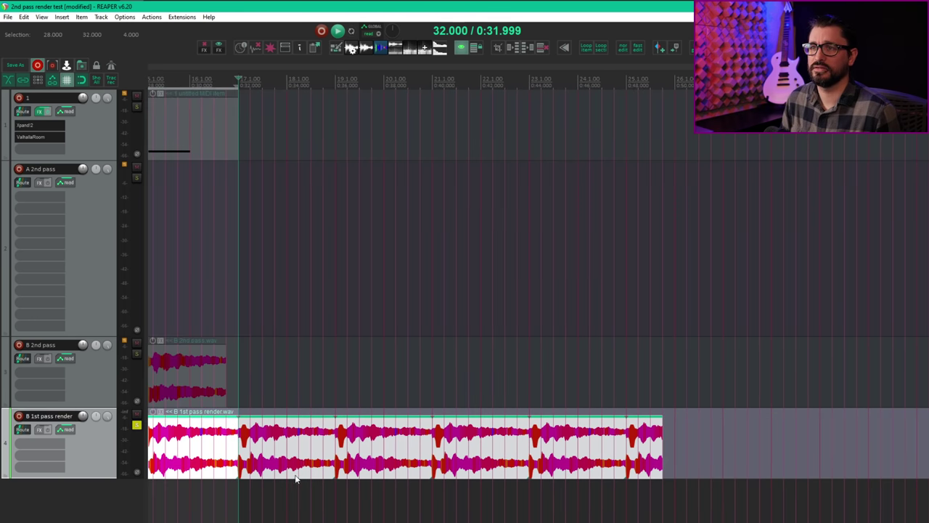
scroll(305, 471, left, 2)
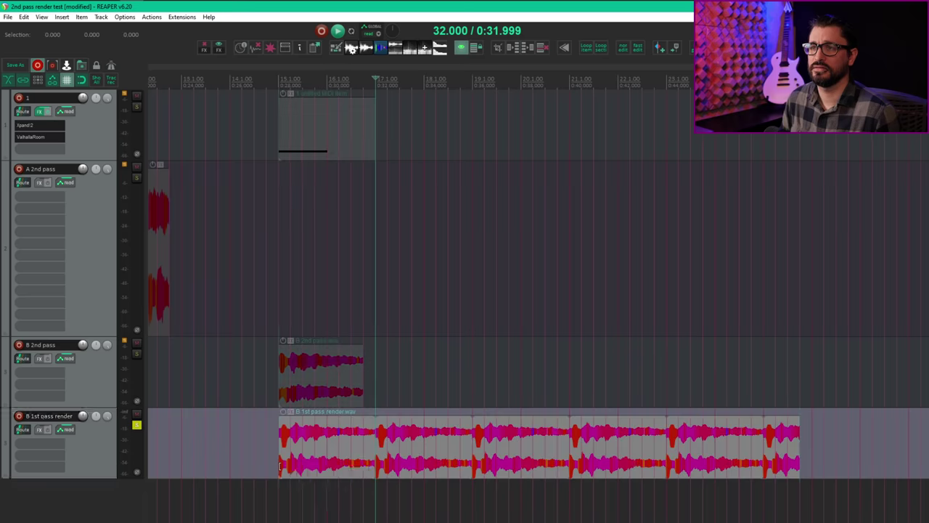
click(280, 468)
Step: Play the single-pass render from 28 s to compare it, then stop
key(space)
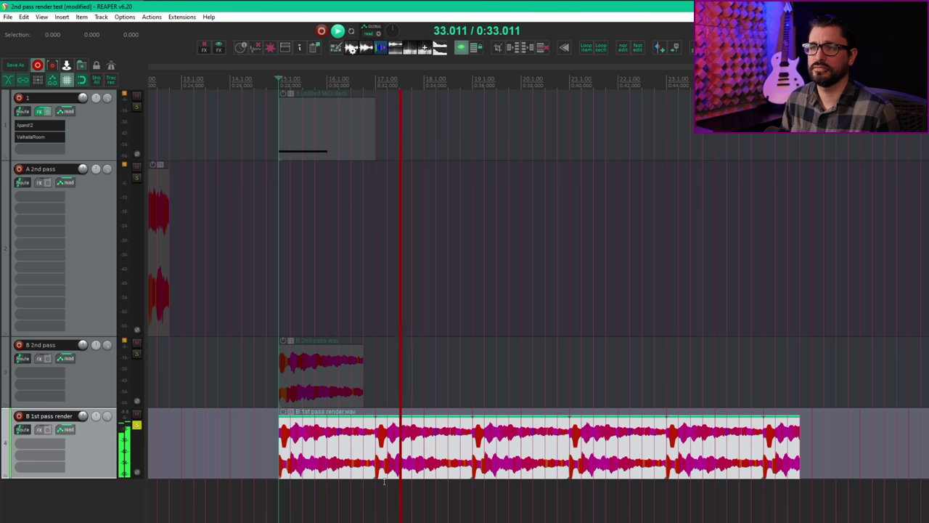
scroll(386, 480, up, 3)
scroll(387, 480, up, 3)
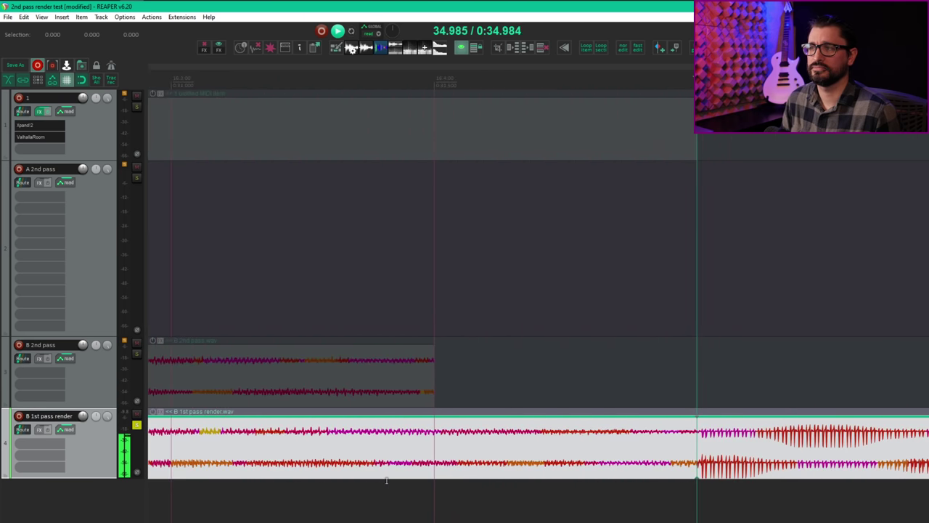
scroll(387, 479, up, 2)
scroll(396, 478, down, 3)
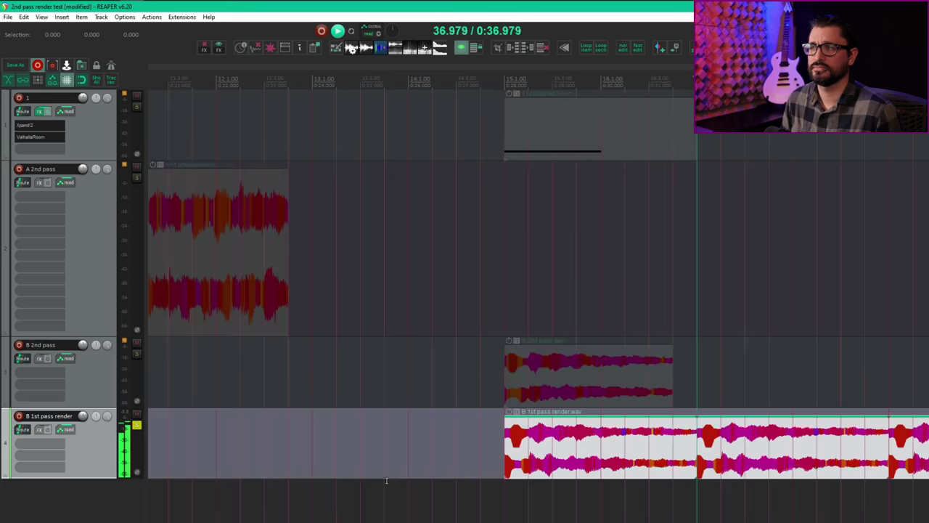
scroll(421, 477, down, 3)
key(space)
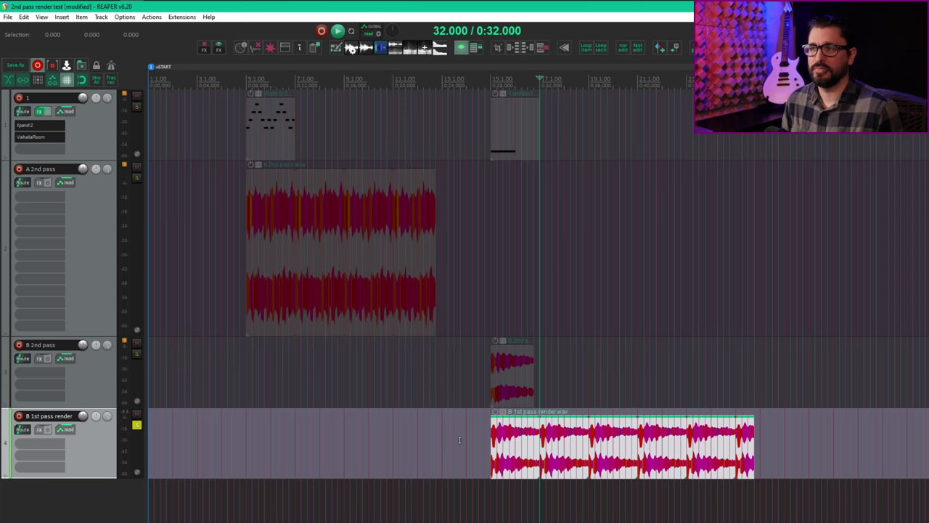
scroll(158, 469, down, 3)
scroll(158, 468, down, 4)
Step: Collapse all four tracks to minimum height with the grave key
key(grave)
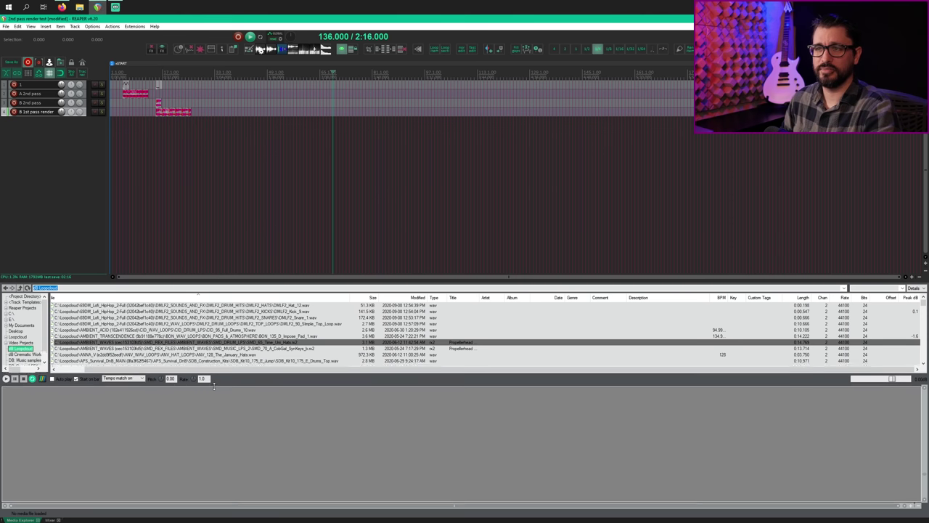
Step: Enlarge the Media Explorer file list, preview loops, and select files from the top to APS Survival drums top loop
drag(208, 420, 208, 443)
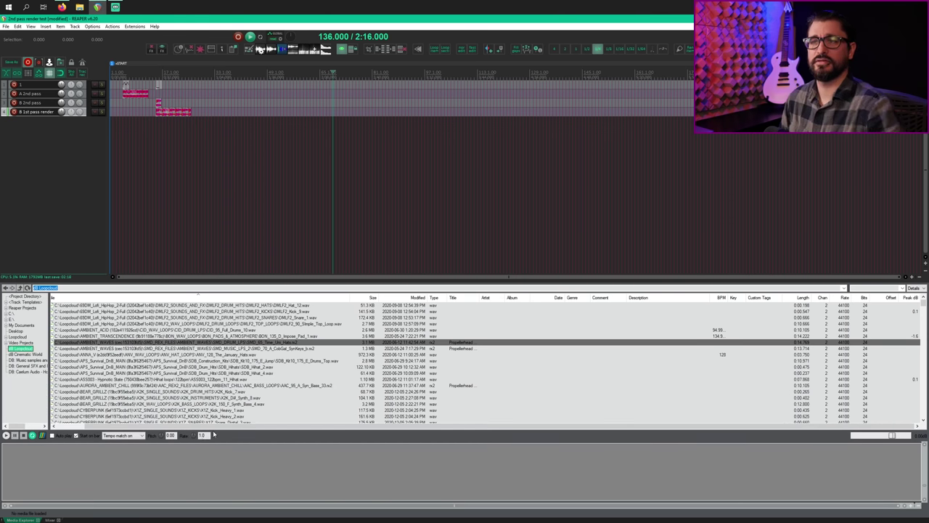
key(Up)
key(Up)
key(Up)
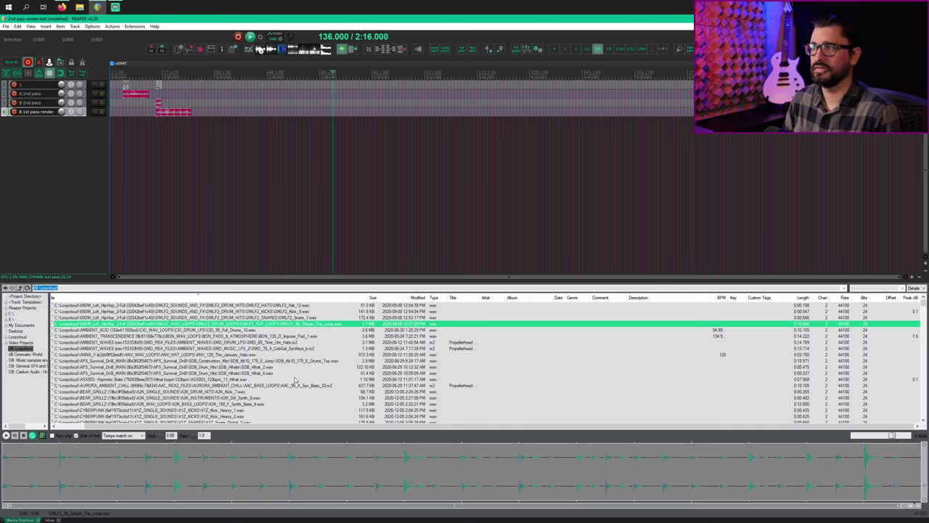
right_click(324, 300)
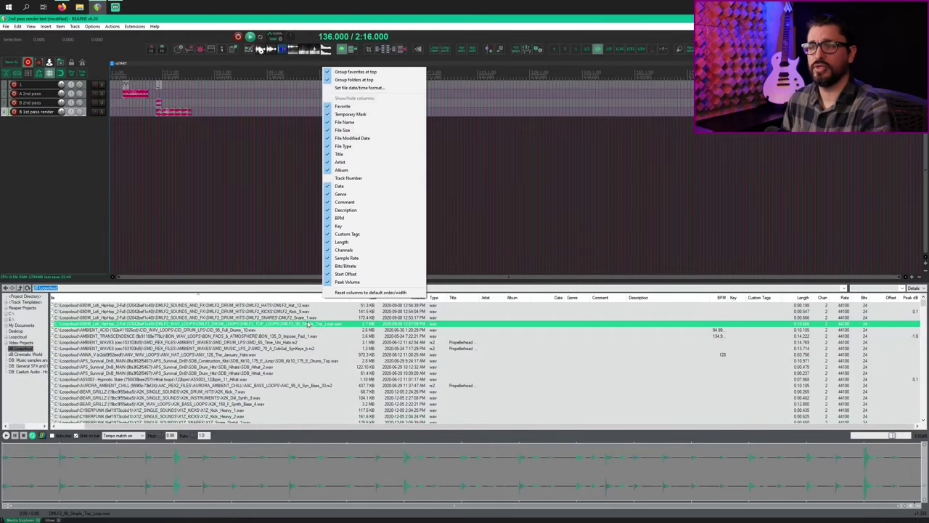
click(308, 325)
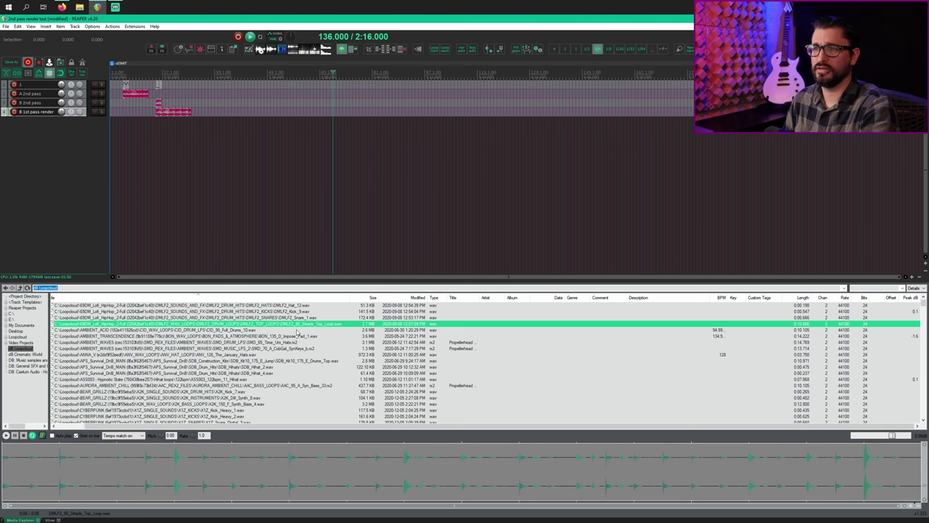
click(262, 361)
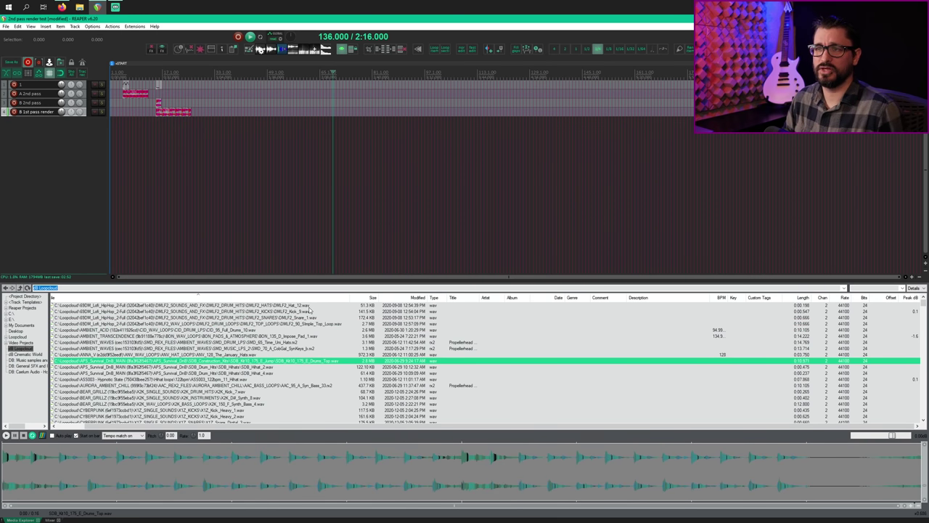
shift+click(309, 308)
Step: Calculate peak volumes for the selected loops, giving -5.0 dB for the drums top loop
right_click(305, 316)
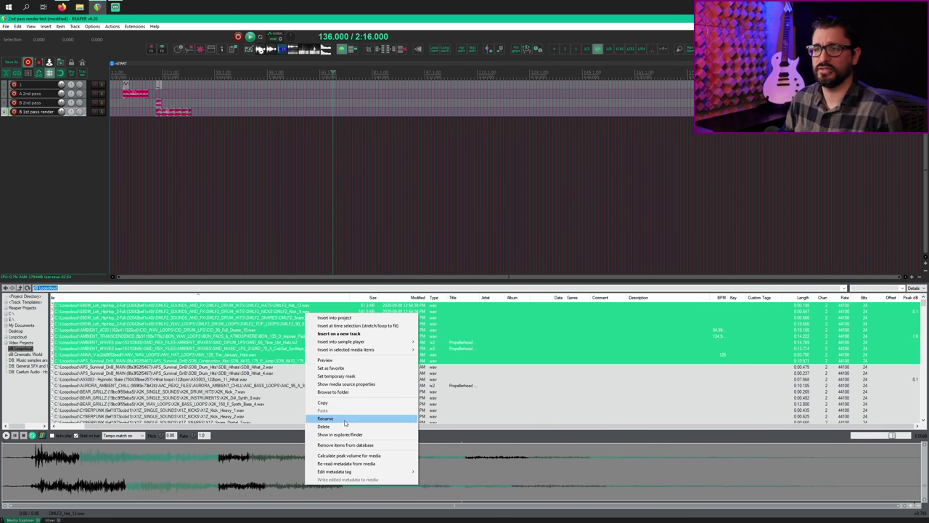
click(349, 458)
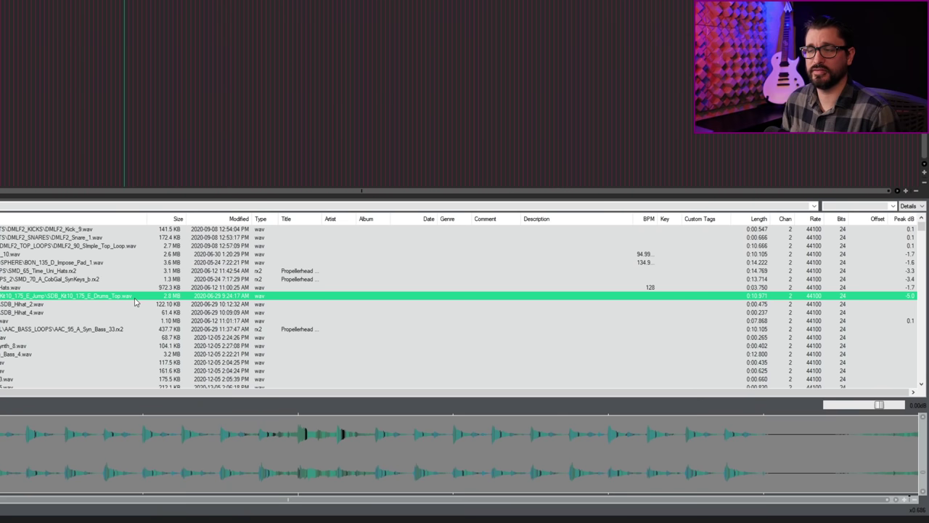
Step: Enable normalized preview volume and normalized volume for media items inserted from Media Explorer
right_click(171, 409)
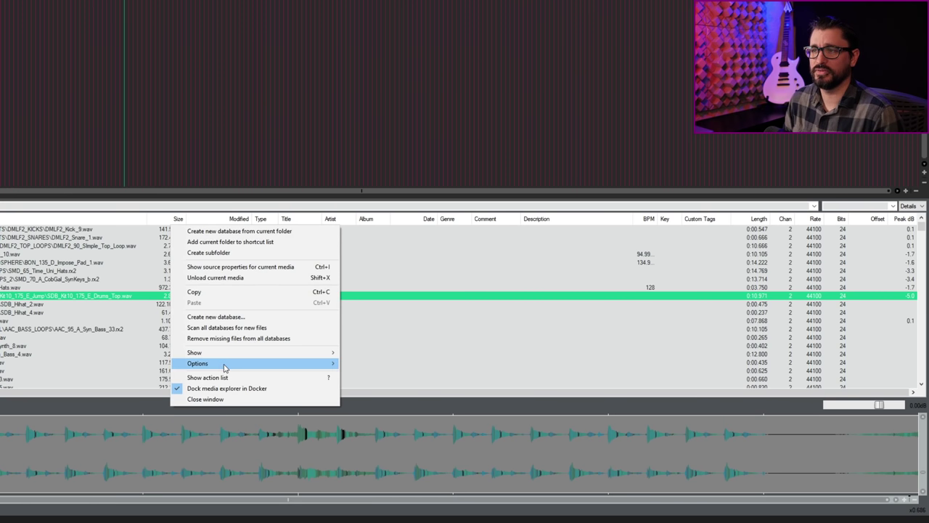
mouse_move(129, 429)
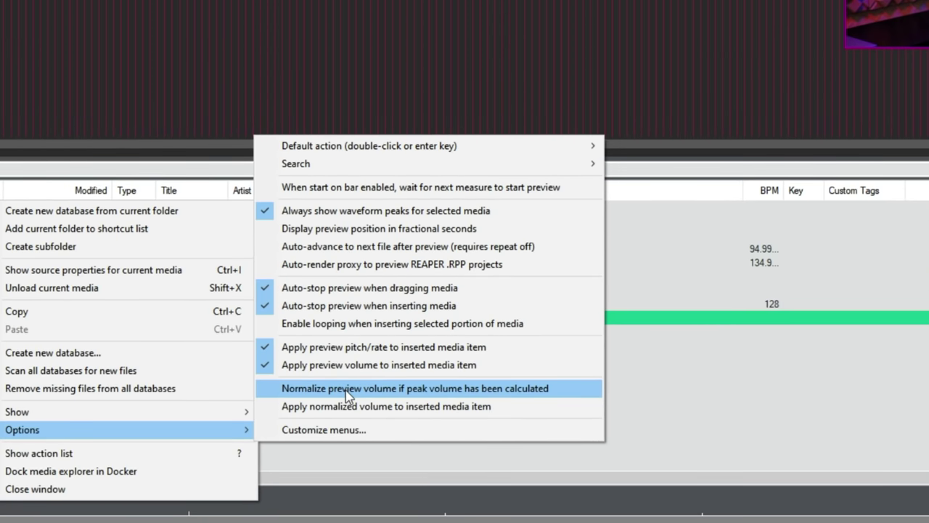
click(347, 390)
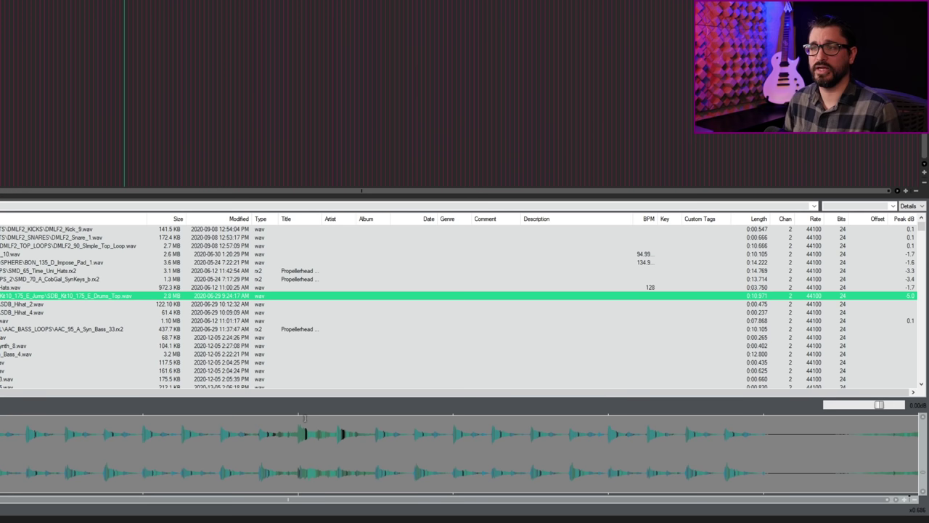
right_click(237, 404)
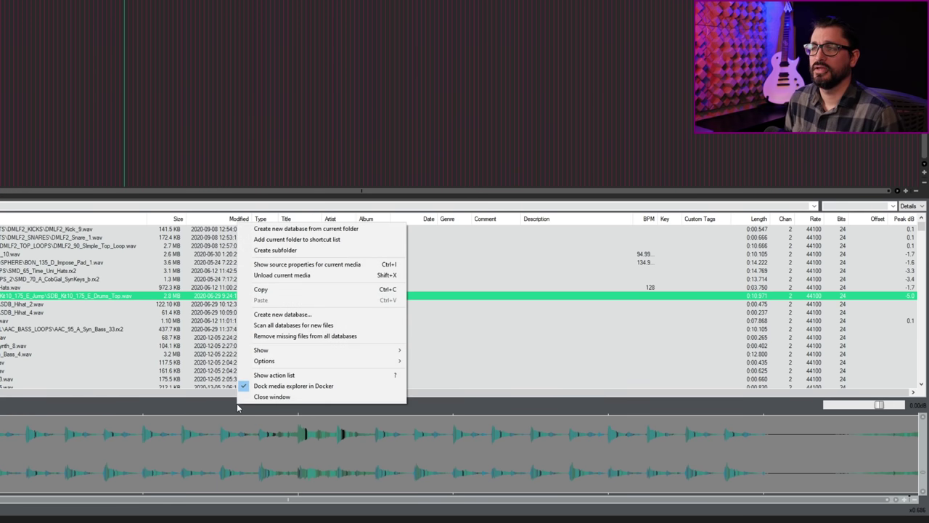
mouse_move(319, 361)
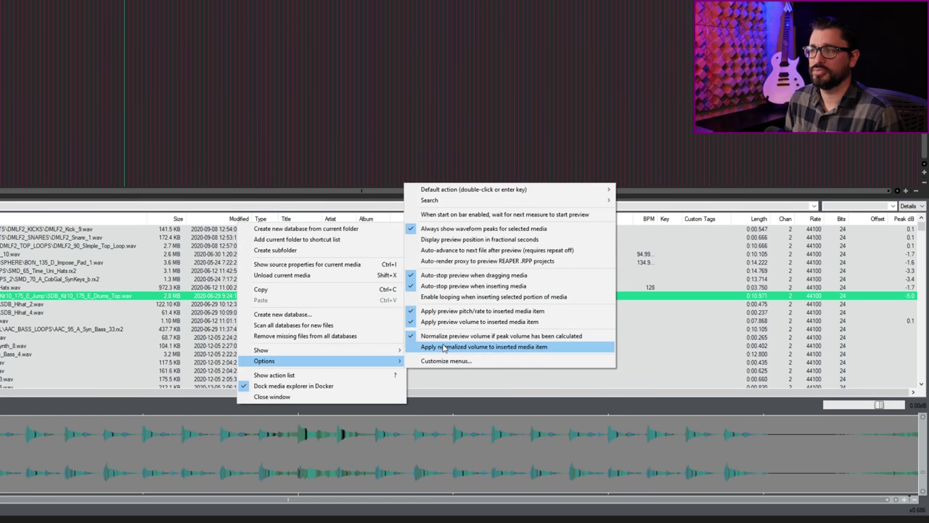
click(465, 353)
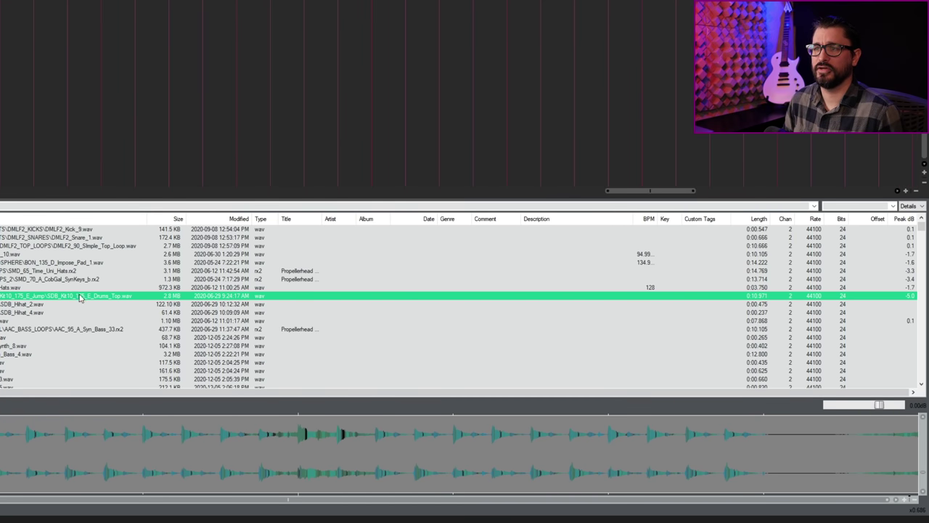
Step: Insert SDB_Kit10_175_E_Drums_Top.wav on the track and verify its +5.01 dB gain and 0.686 rate
click(108, 5)
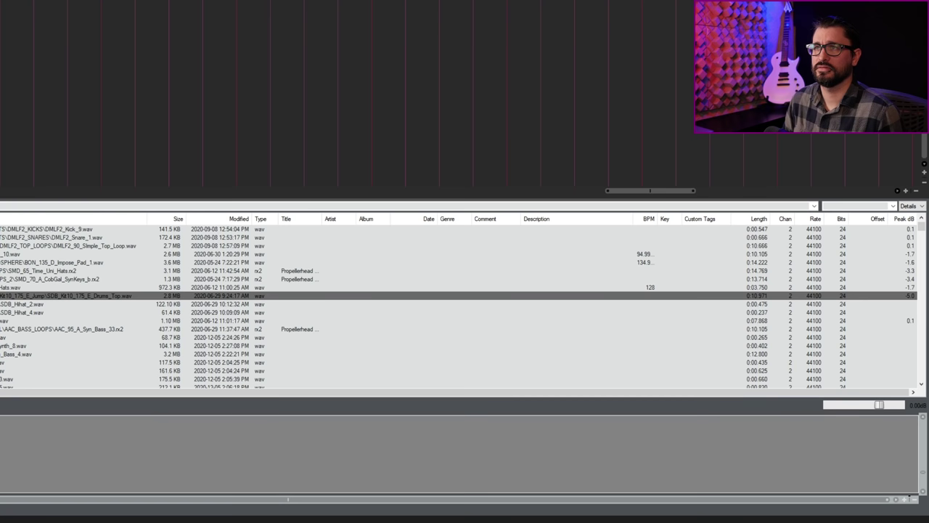
key(Return)
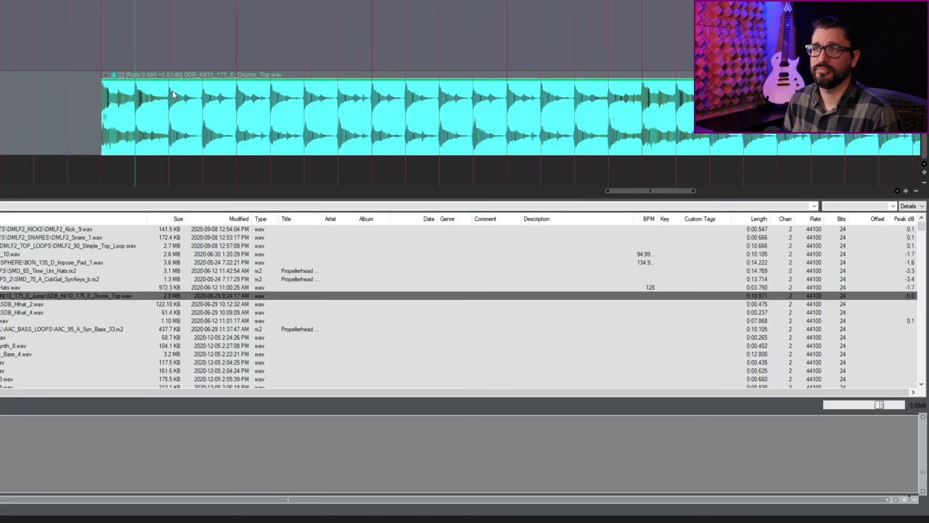
double_click(172, 94)
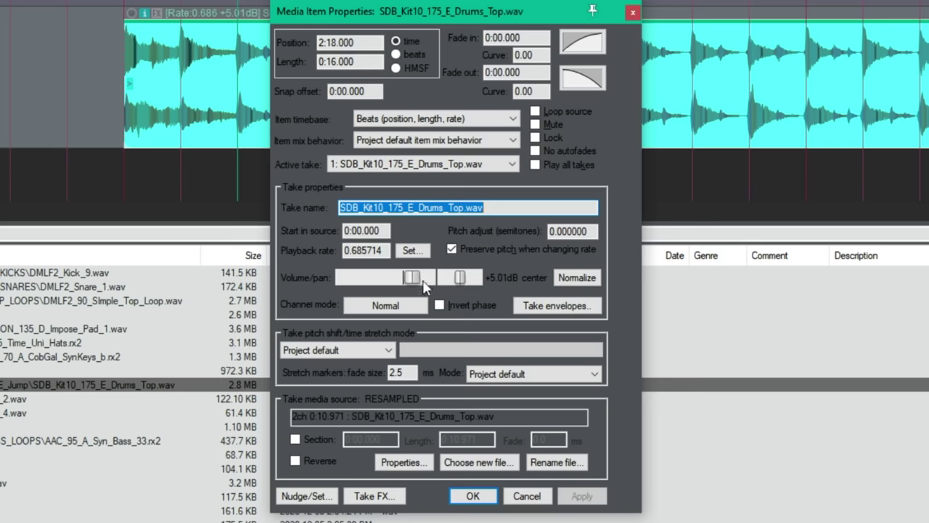
key(Escape)
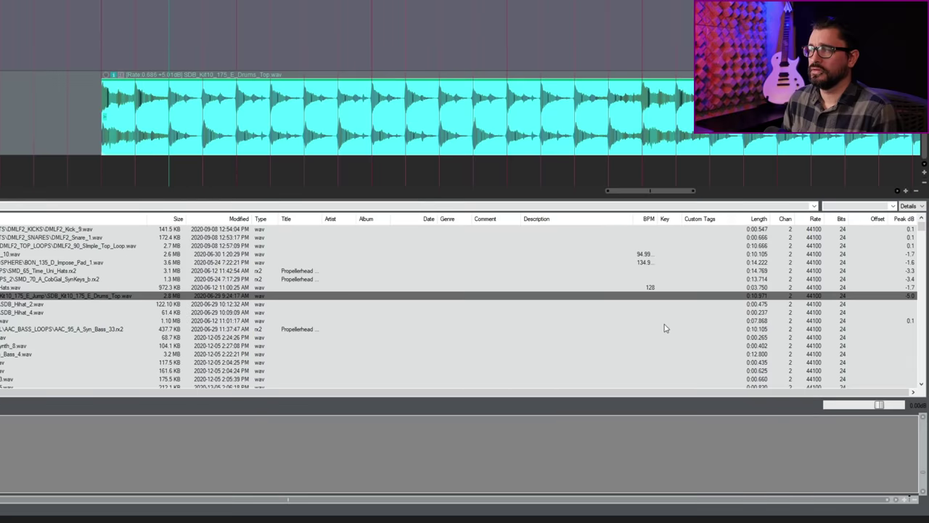
Step: Insert SMD_70_A_CobGal_SynKeys_b.rx2 above the drum loop at a lowered preview volume
right_click(413, 401)
mouse_move(438, 361)
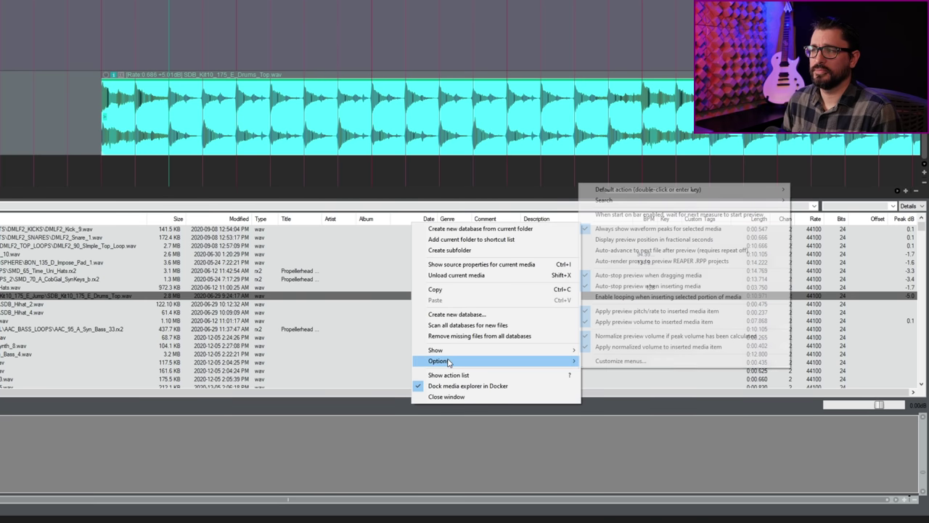
click(639, 335)
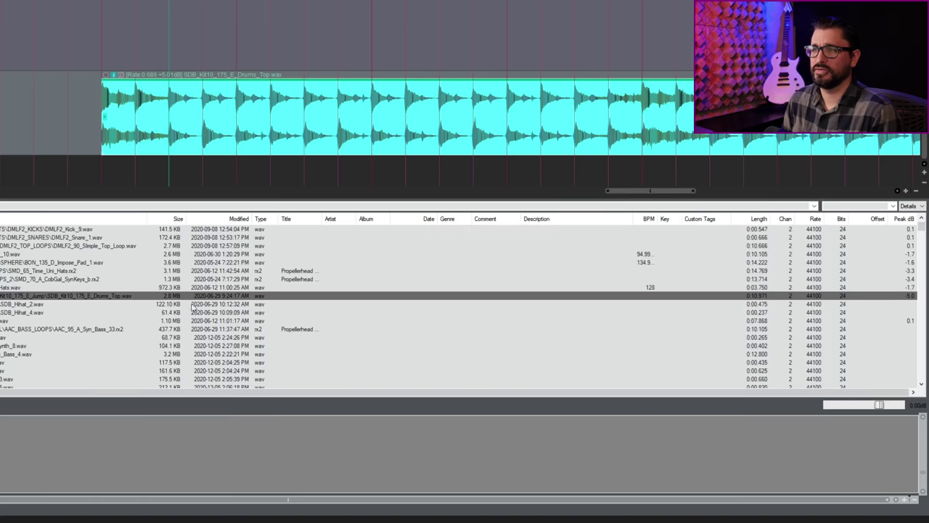
click(832, 280)
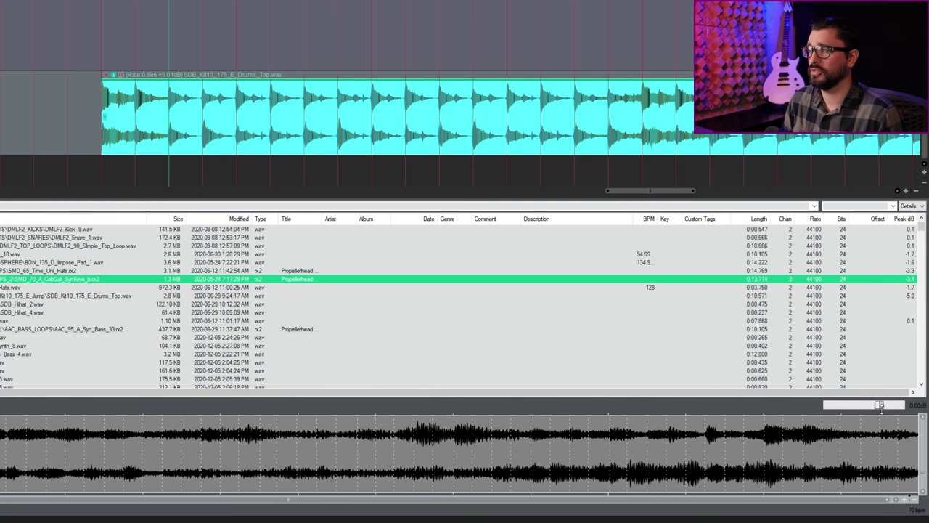
drag(880, 405, 873, 408)
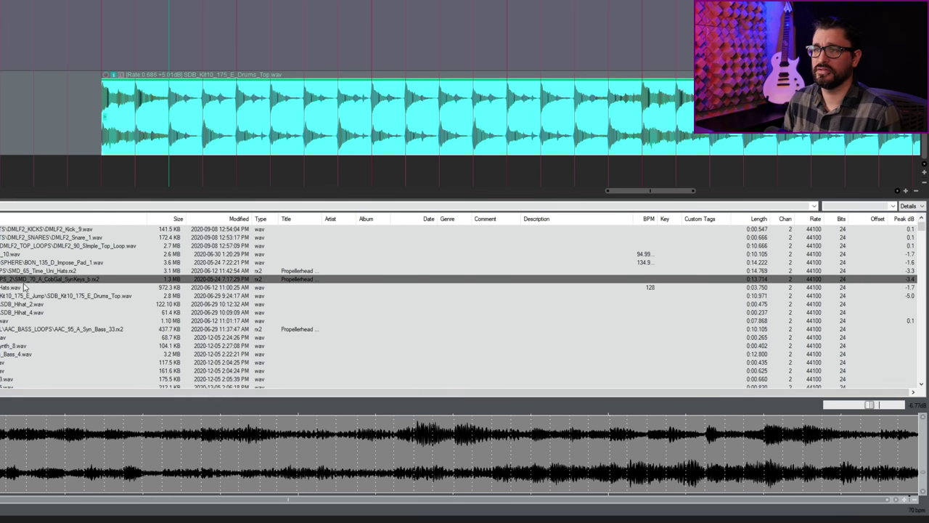
mouse_move(24, 287)
mouse_down()
mouse_move(94, 55)
mouse_move(100, 89)
mouse_up()
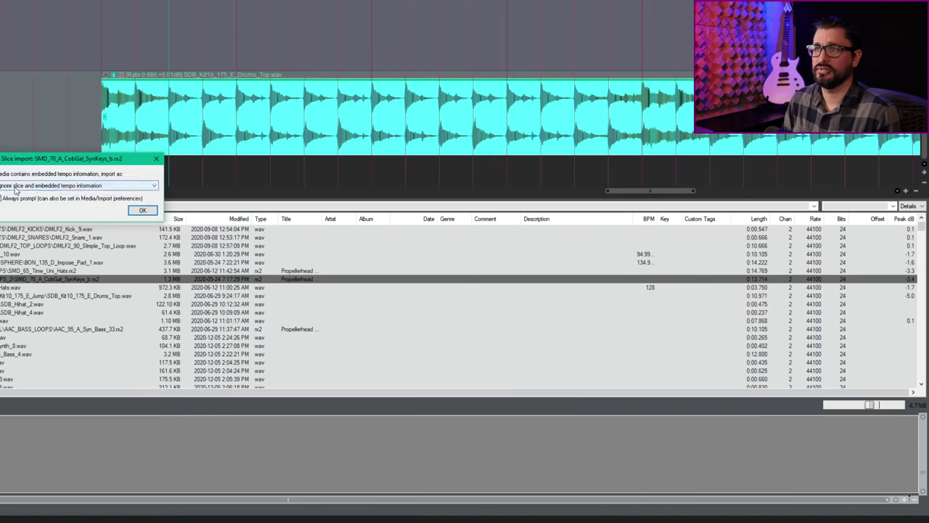
click(143, 210)
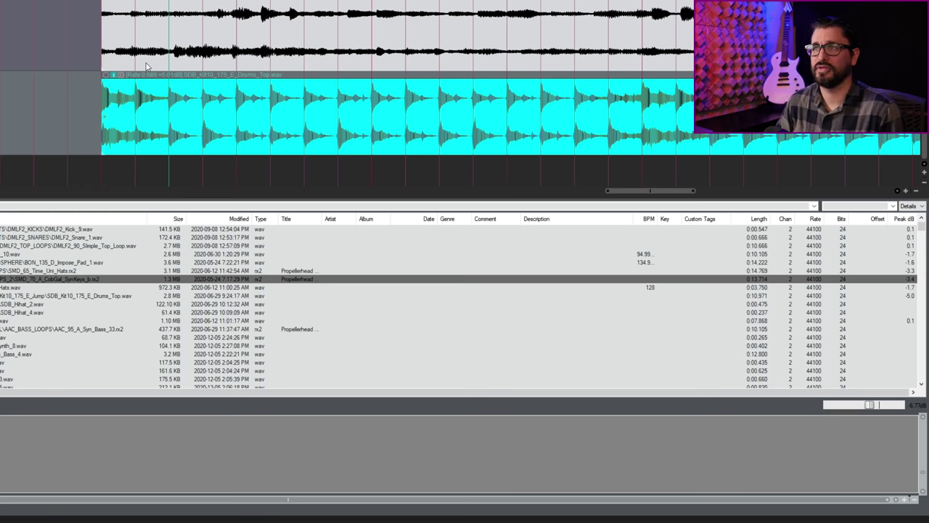
scroll(297, 168, down, 2)
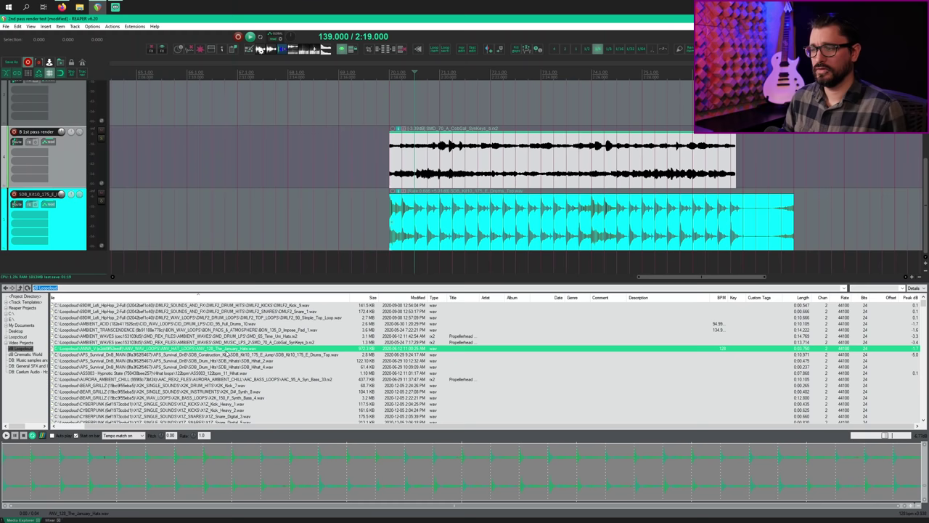
Step: Select the hats loop and browse the Media Explorer actions for normalize and reversed preview
click(227, 349)
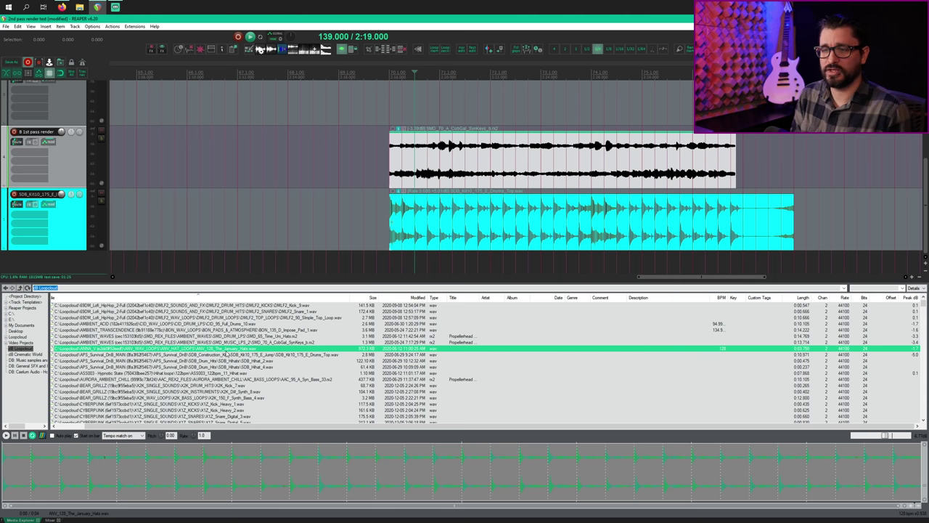
key(question)
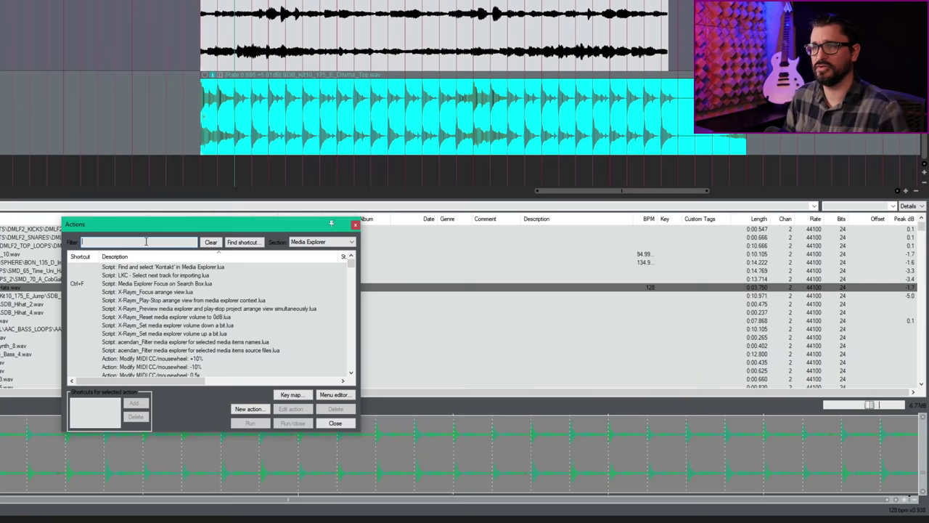
text(cal)
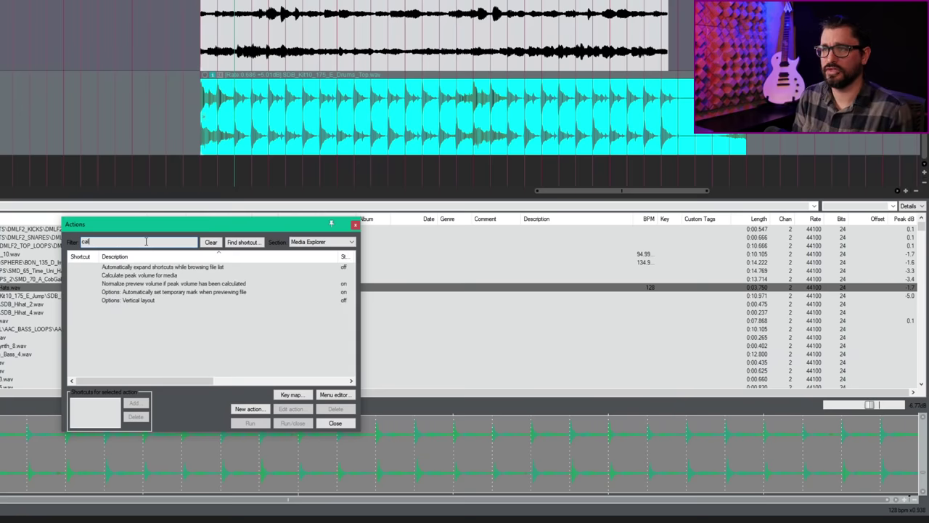
text(c)
click(148, 267)
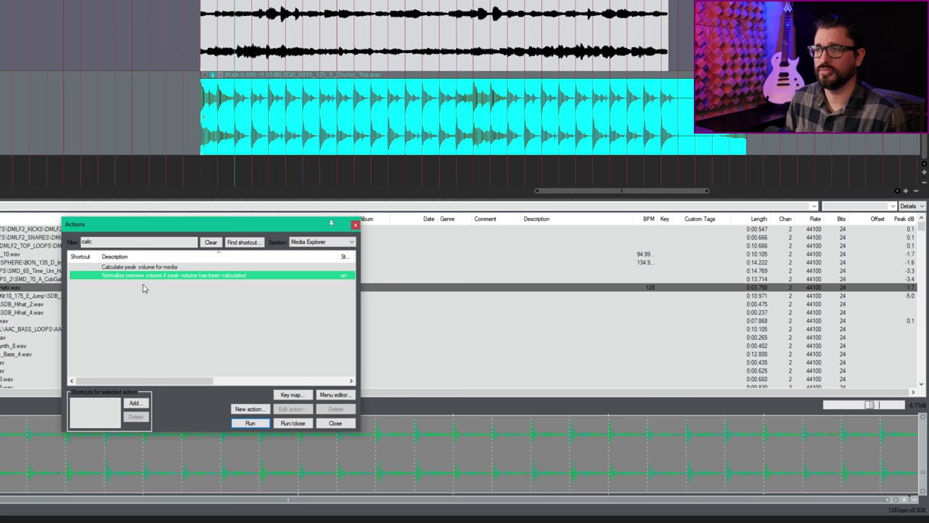
click(160, 243)
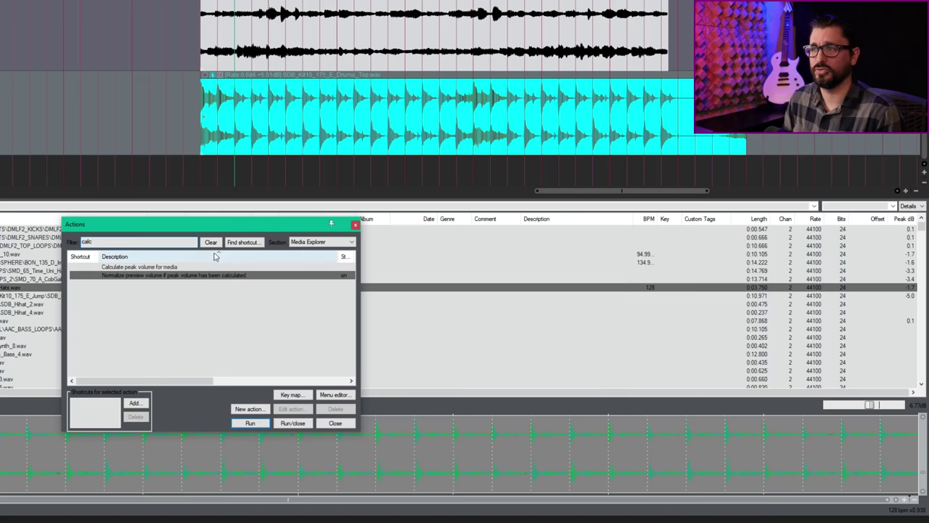
text(revel)
key(BackSpace)
text(r)
click(144, 276)
Step: Run 'Preview random file in current folder/database' six times, then close the actions list
key(BackSpace)
key(BackSpace)
key(BackSpace)
text(random)
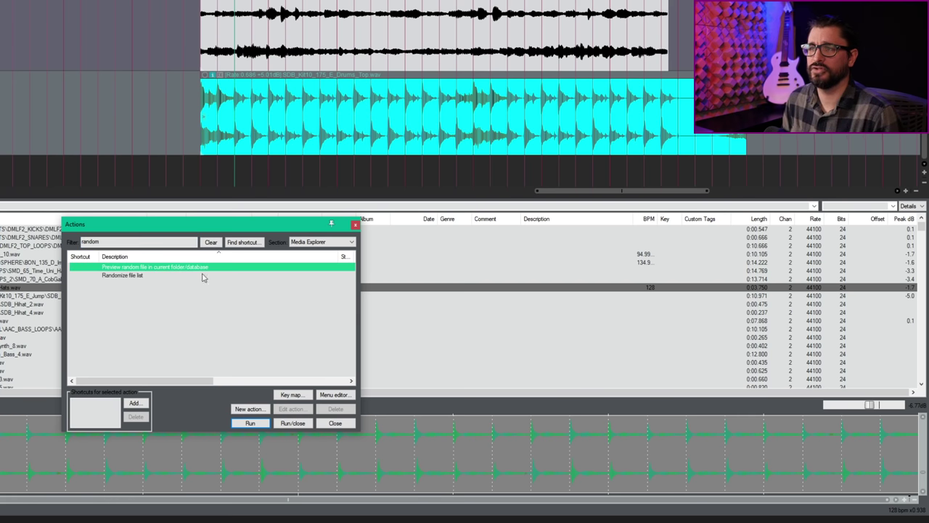
click(251, 423)
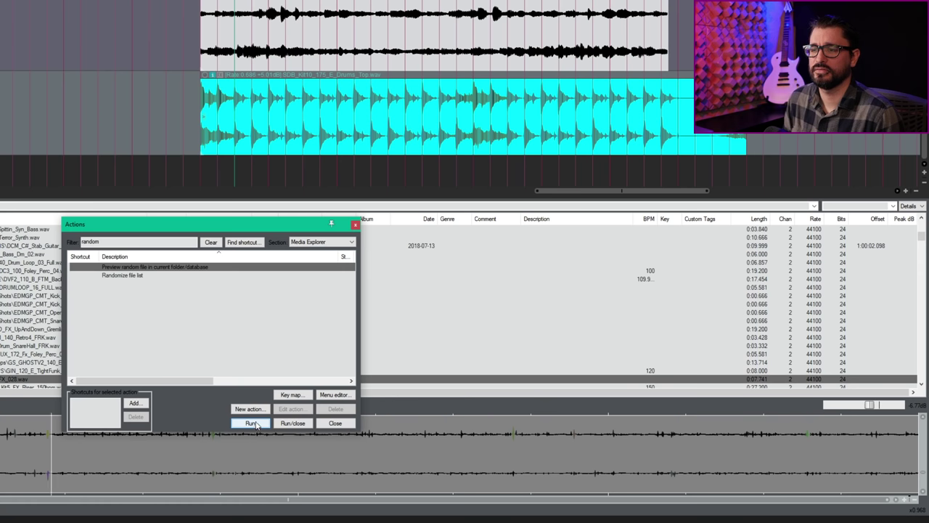
click(252, 425)
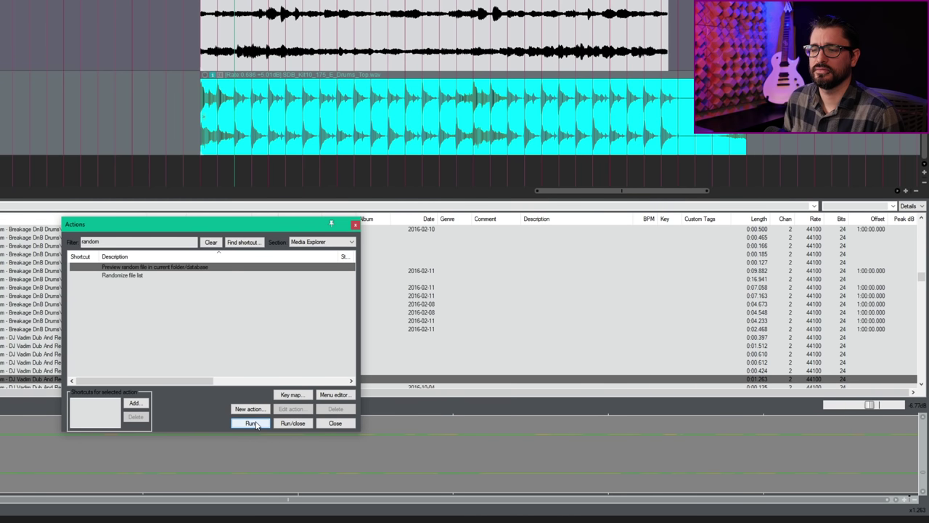
click(254, 424)
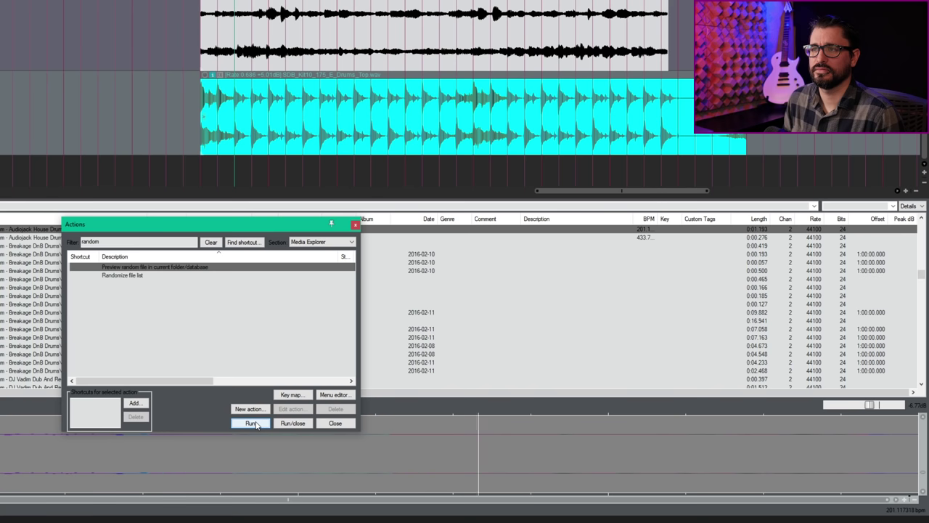
click(253, 424)
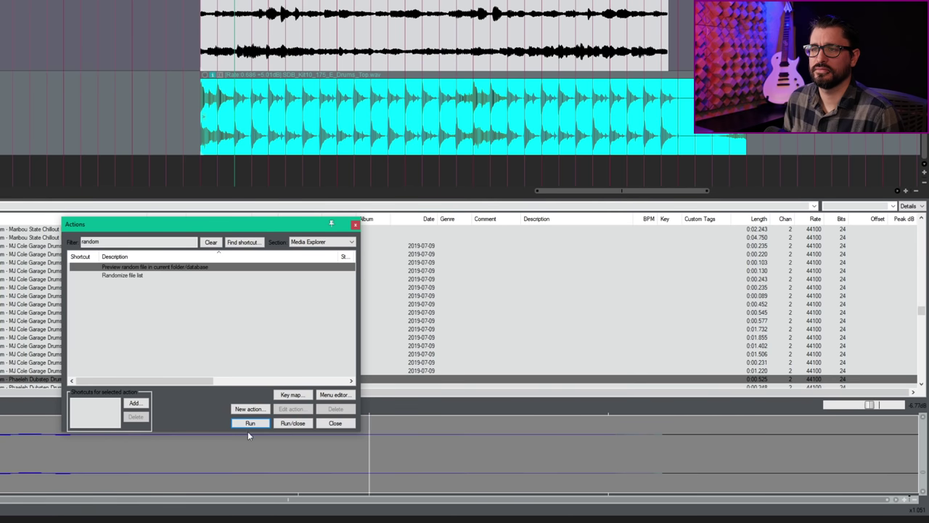
click(250, 424)
click(250, 426)
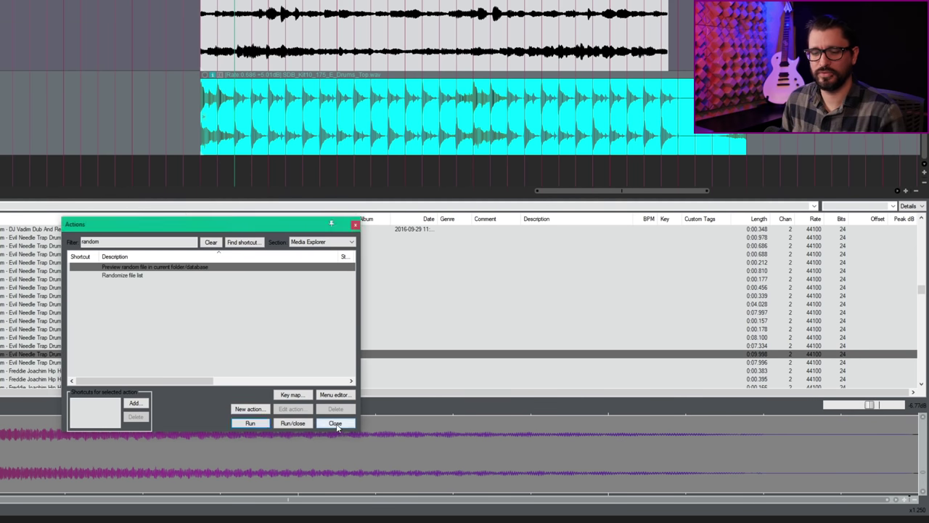
click(335, 423)
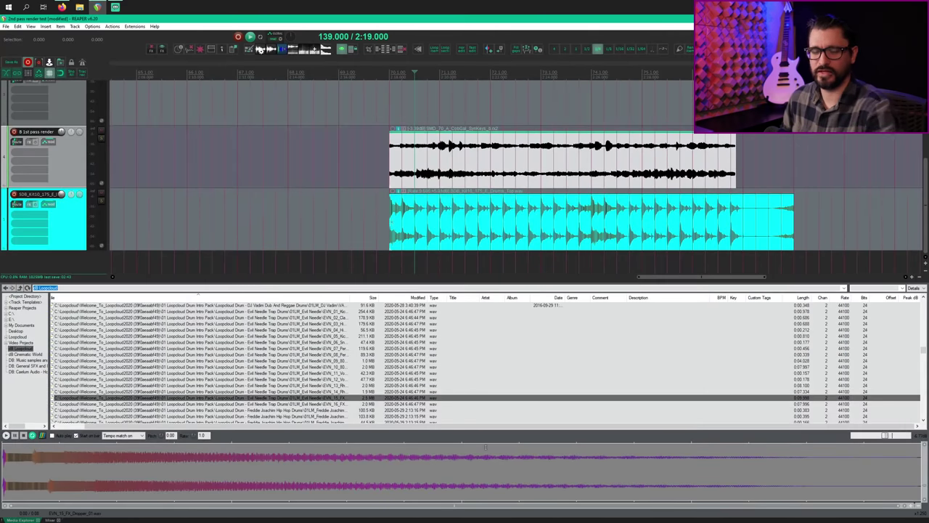
Step: Preview the EVN_15_FX_Dropper_01.wav sample reversed in Media Explorer
key(space)
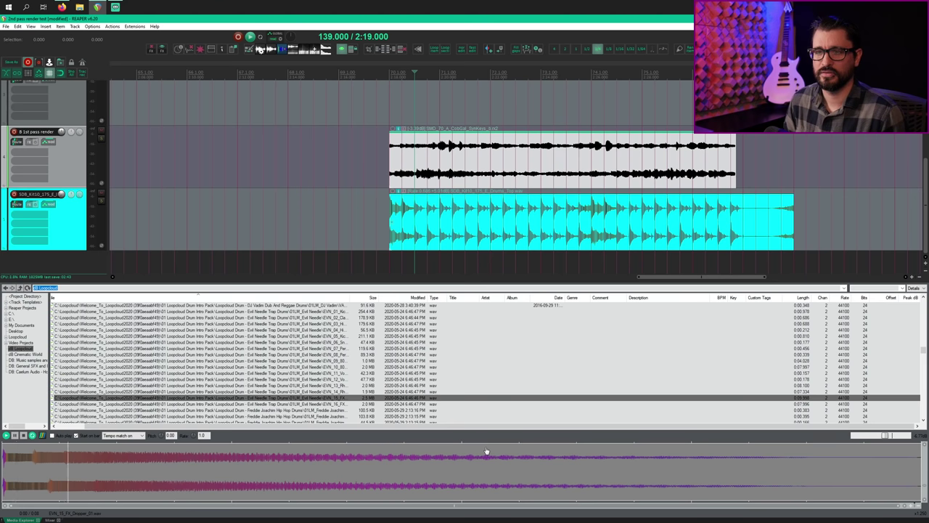
key(r)
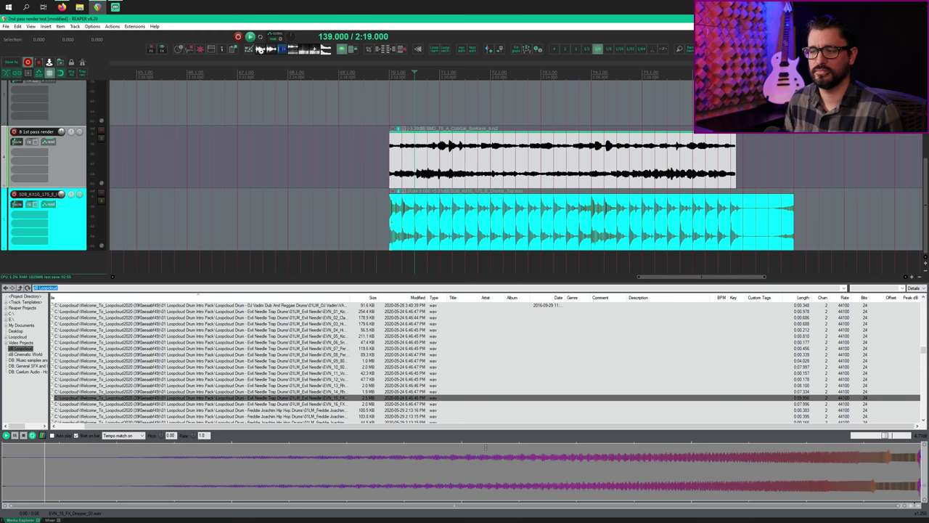
key(space)
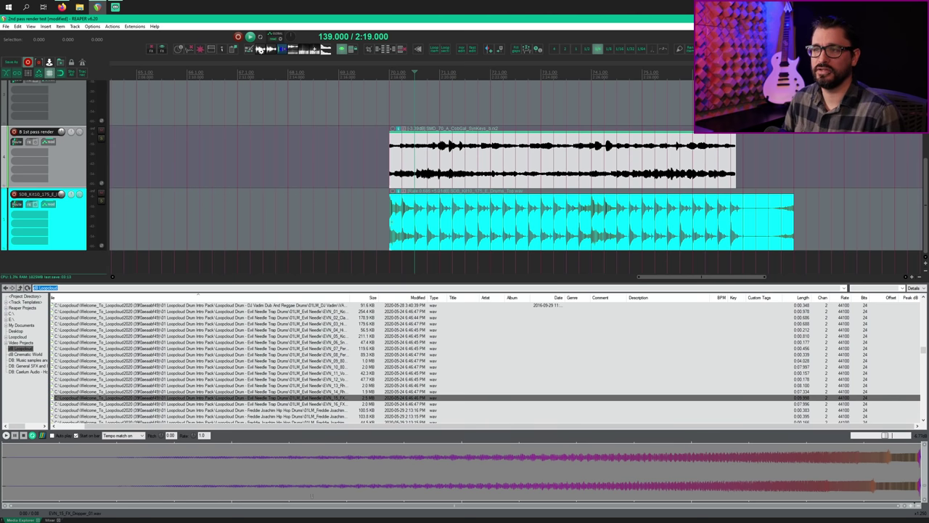
Step: Place the dropper sample on the B 2nd pass track and set the item to Reverse
drag(279, 398, 390, 116)
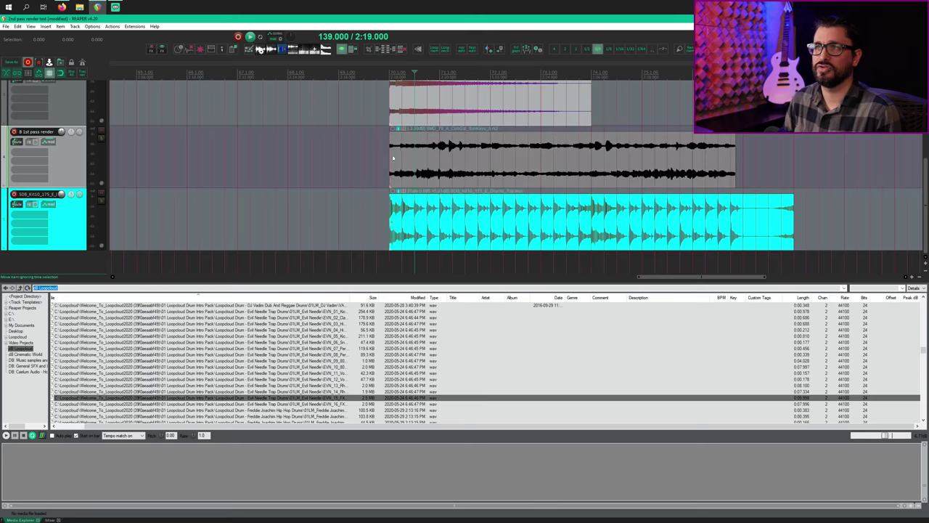
scroll(382, 180, up, 1)
scroll(383, 179, up, 1)
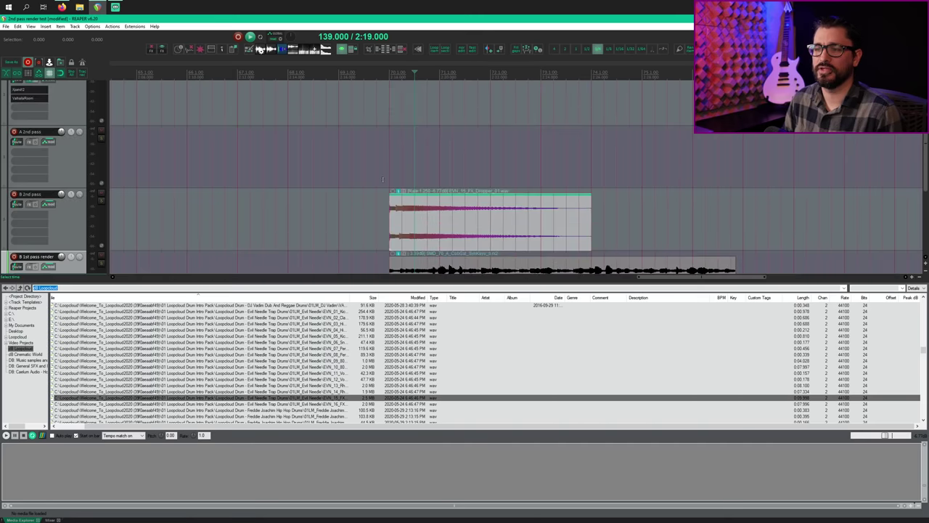
double_click(406, 246)
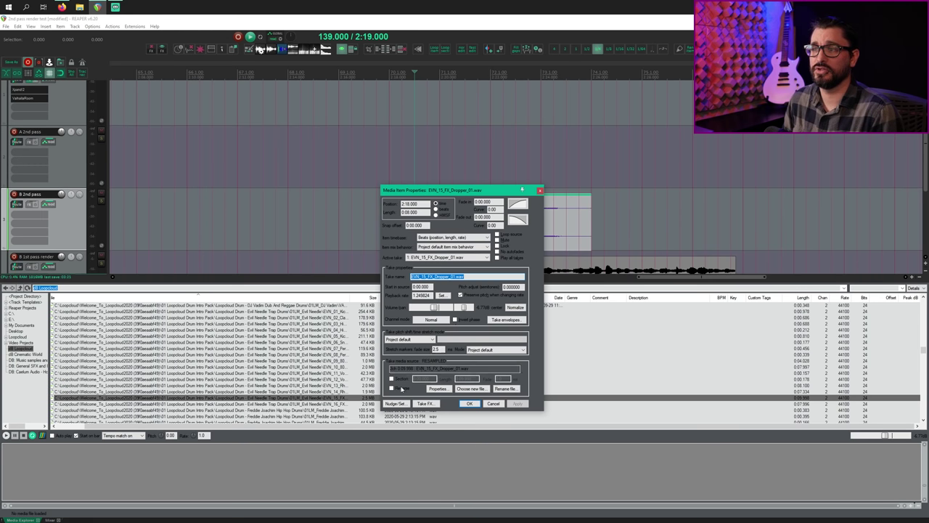
click(411, 389)
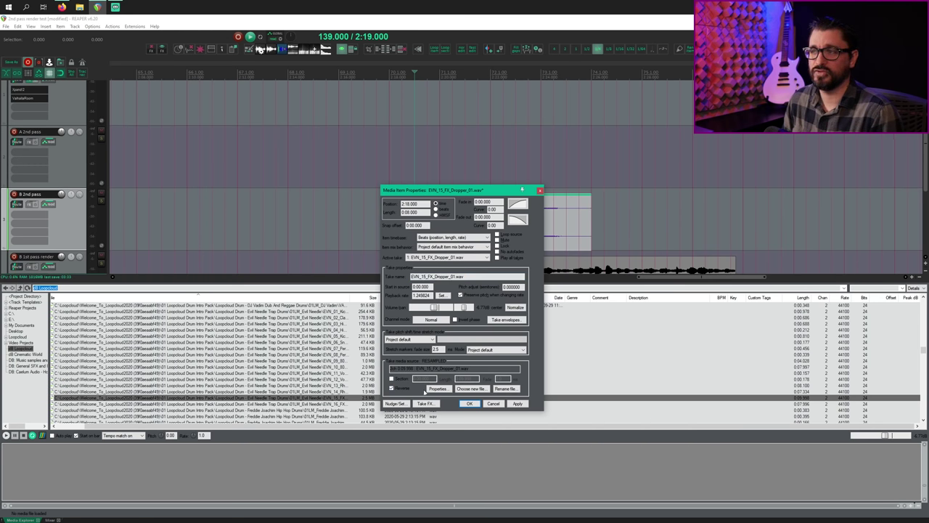
click(469, 404)
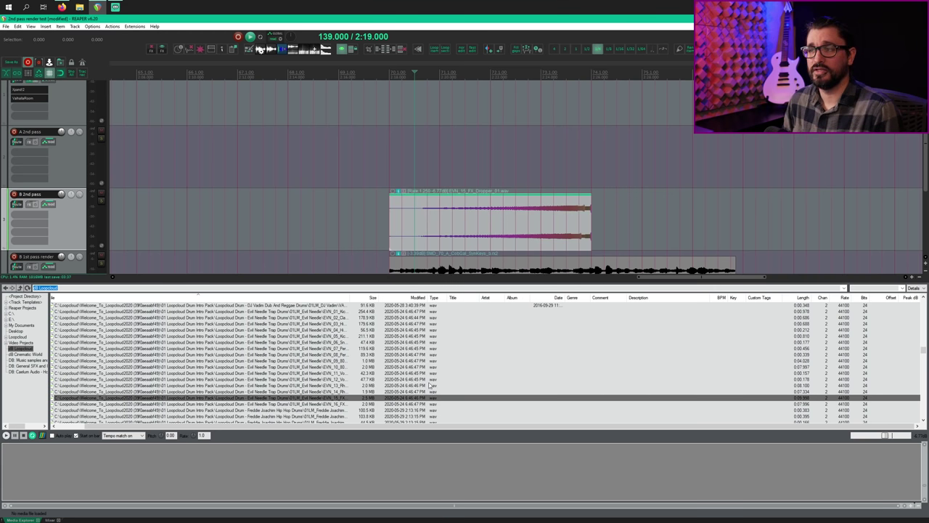
Step: Open the 6.11 update media folder and select 6.11 update_capture.mp4
click(21, 342)
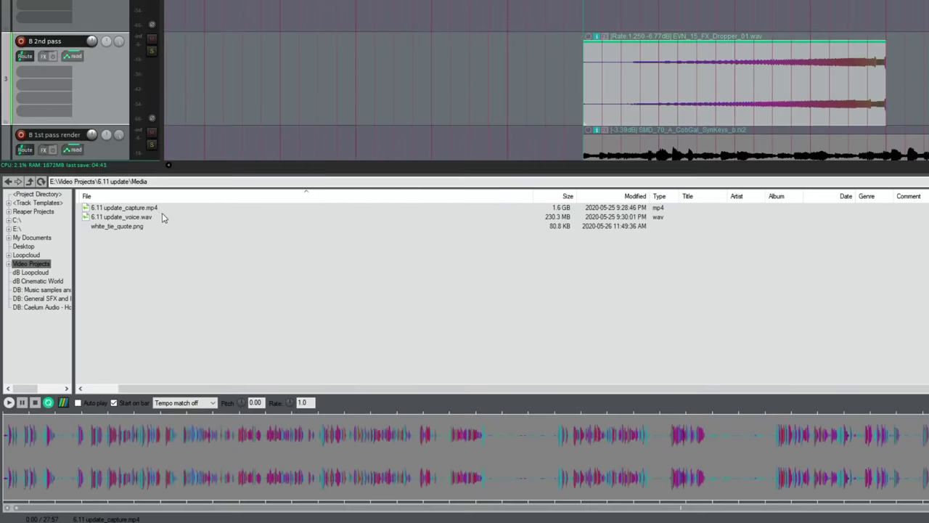
click(162, 211)
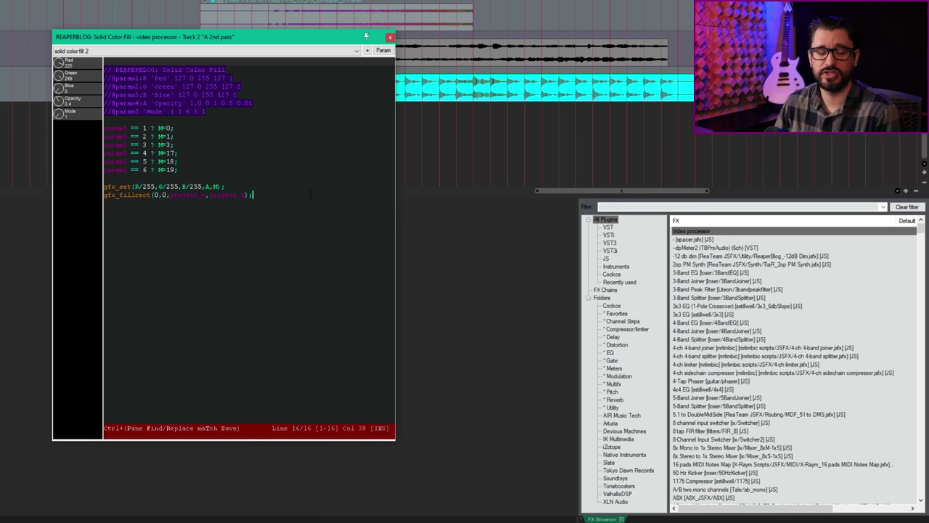
Step: Add lines after gfx_fillrect and type gfx to test the autocomplete suggestions
key(Return)
key(Return)
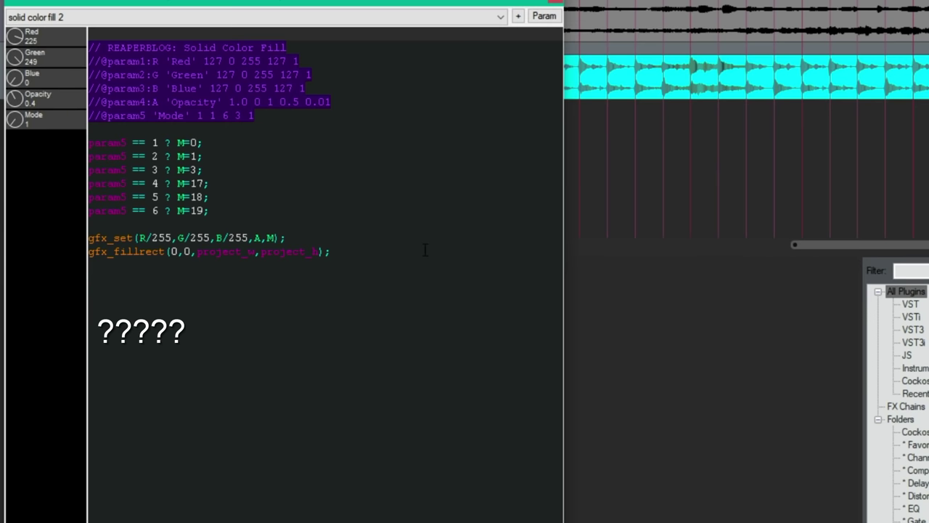
text(ffgx)
key(BackSpace)
key(BackSpace)
key(BackSpace)
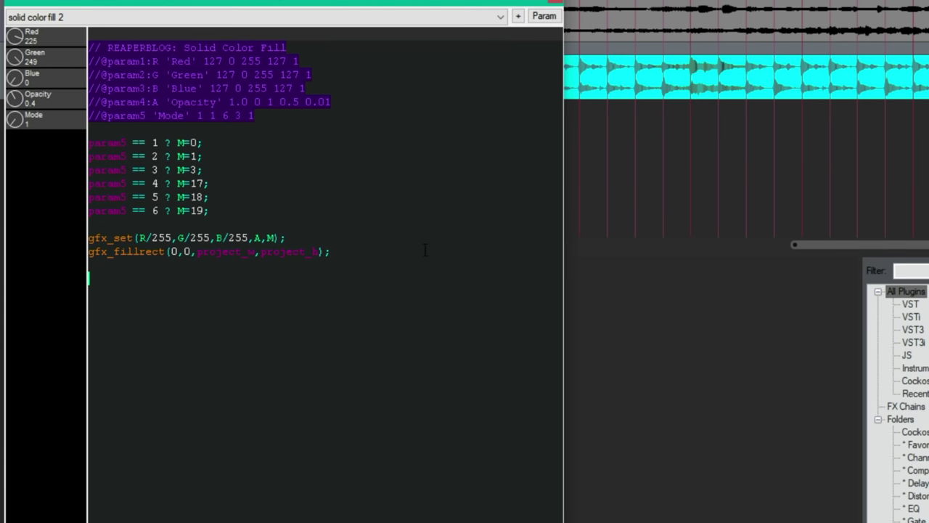
text(gfx)
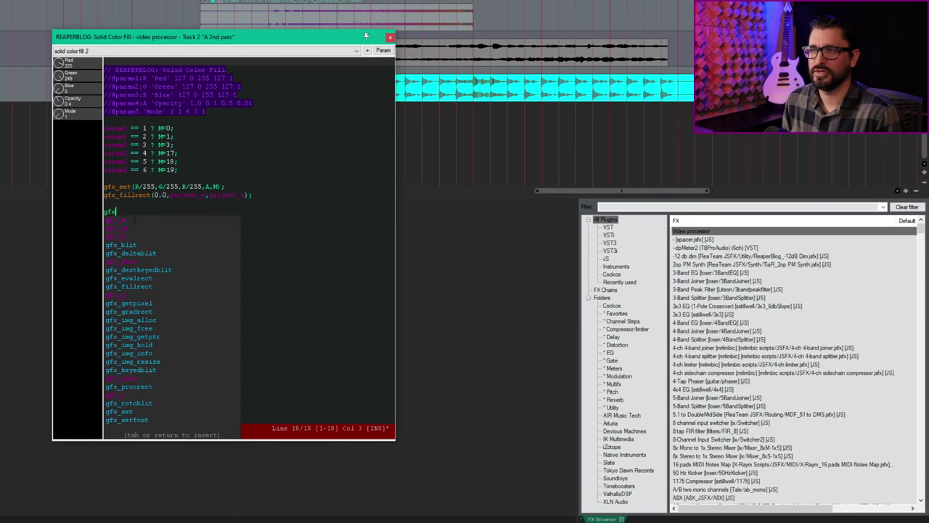
text(_s=)
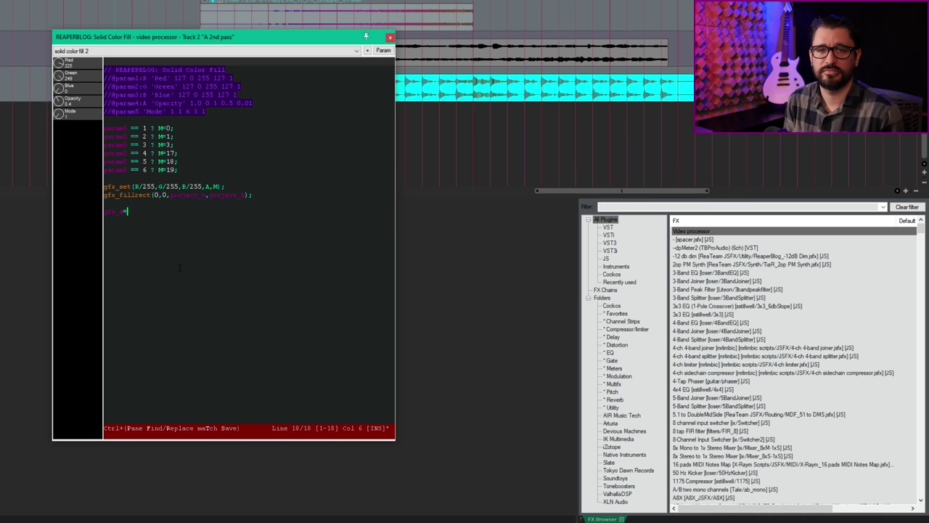
Step: Erase the test text and replace every param5 with param6 in the script
key(BackSpace)
key(BackSpace)
key(BackSpace)
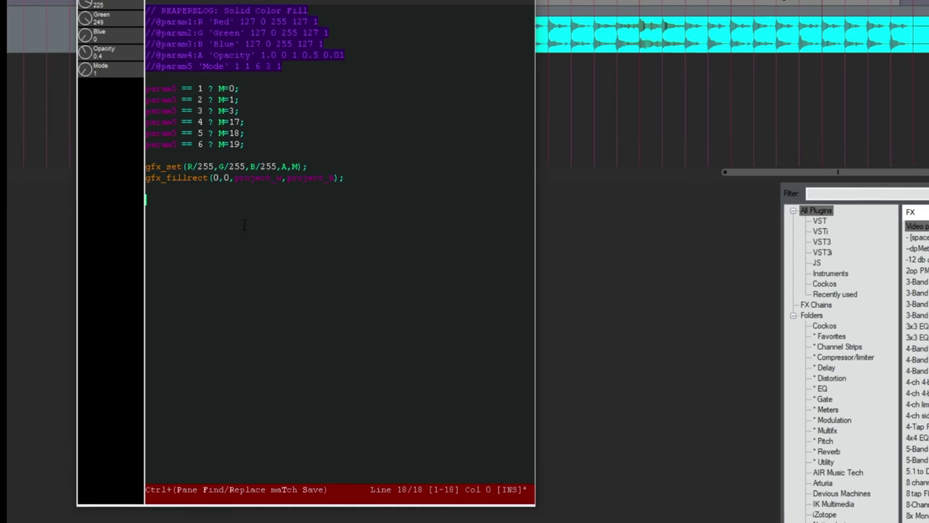
key(ctrl+f)
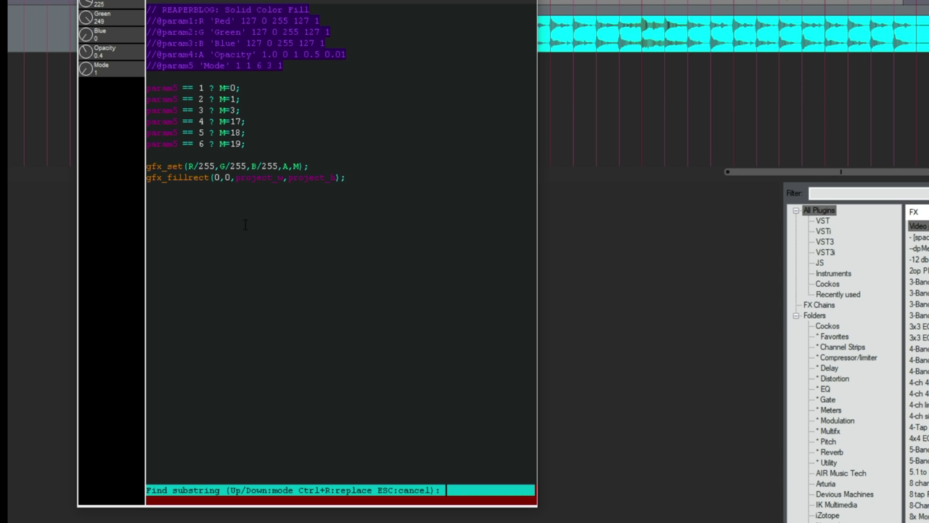
text(param5)
key(Return)
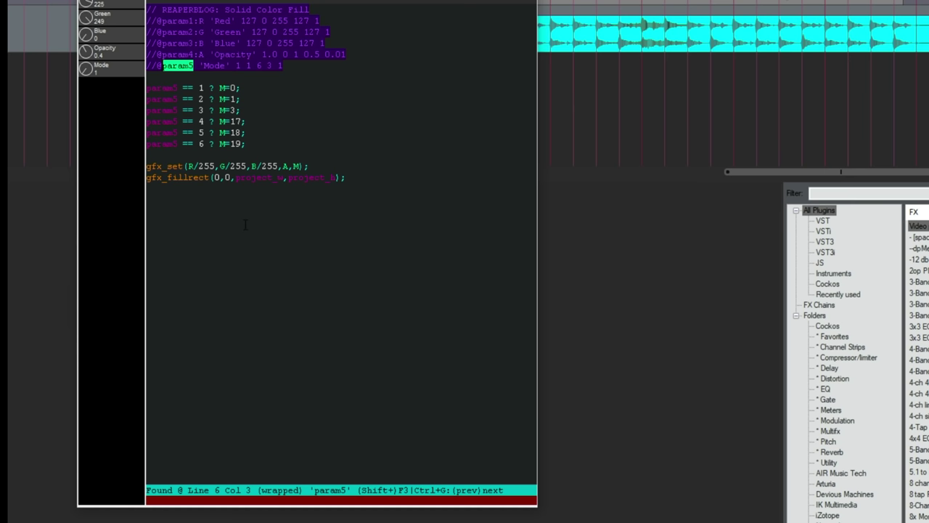
key(ctrl+r)
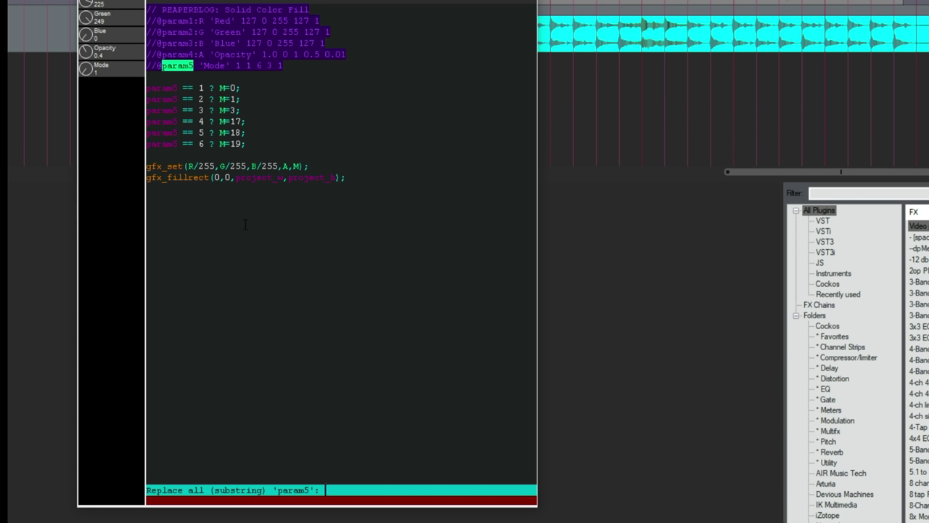
text(param)
text(6)
key(Return)
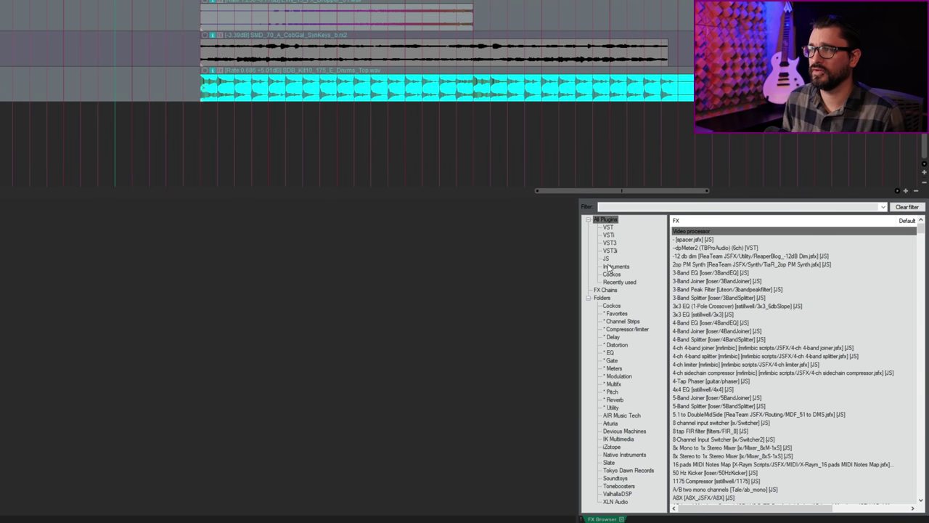
Step: Filter the FX browser to JS and add 3-Band Joiner to the drums top track
click(607, 259)
click(692, 266)
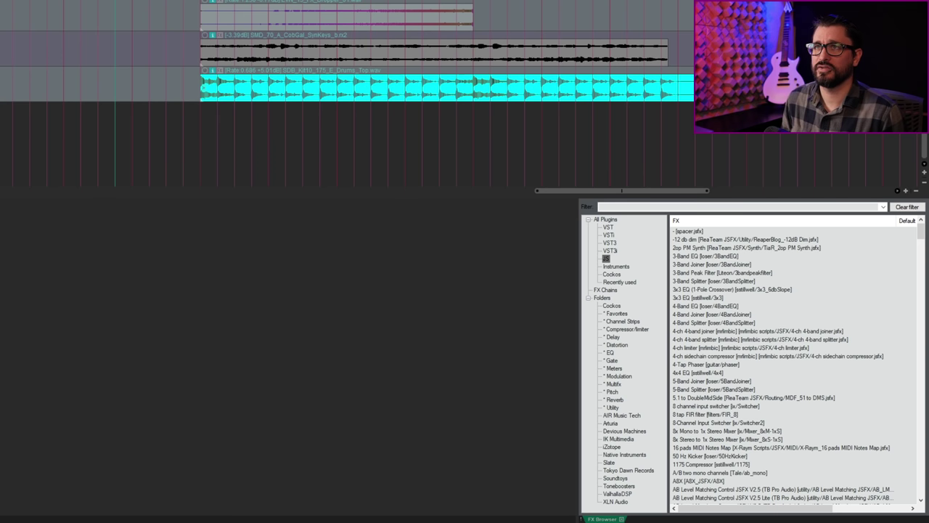
drag(246, 254, 234, 217)
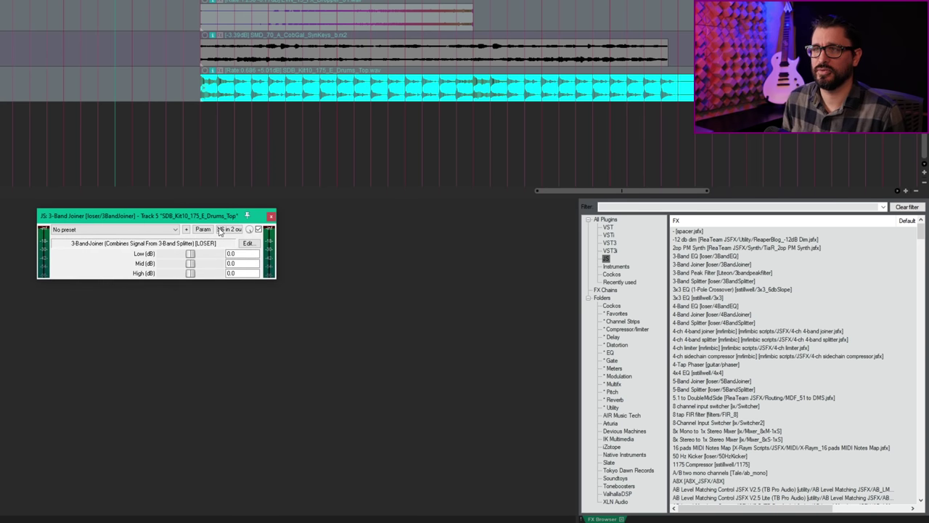
click(252, 244)
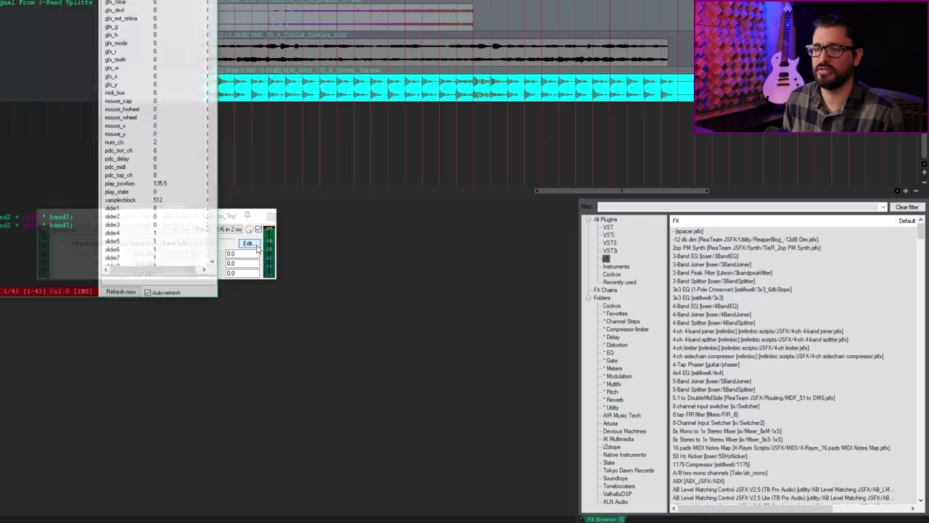
key(ctrl+End)
key(Return)
key(Return)
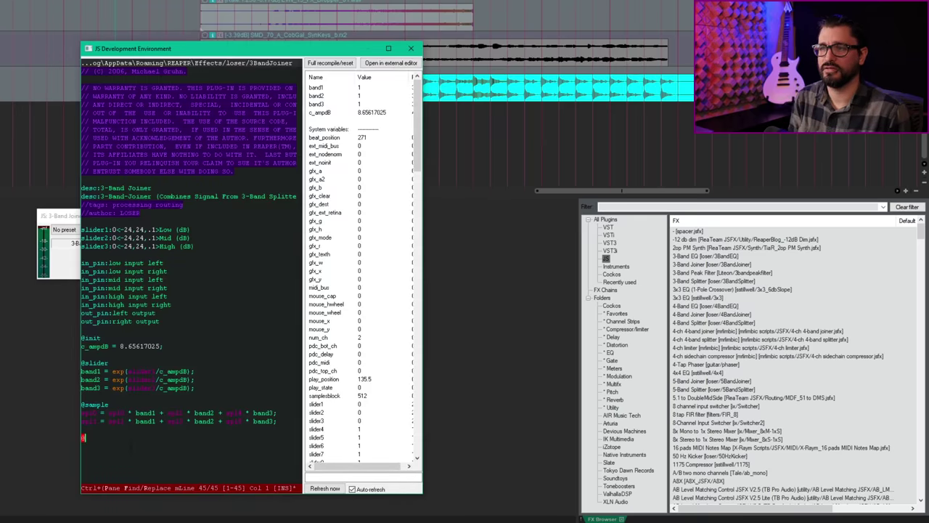
text(@slider)
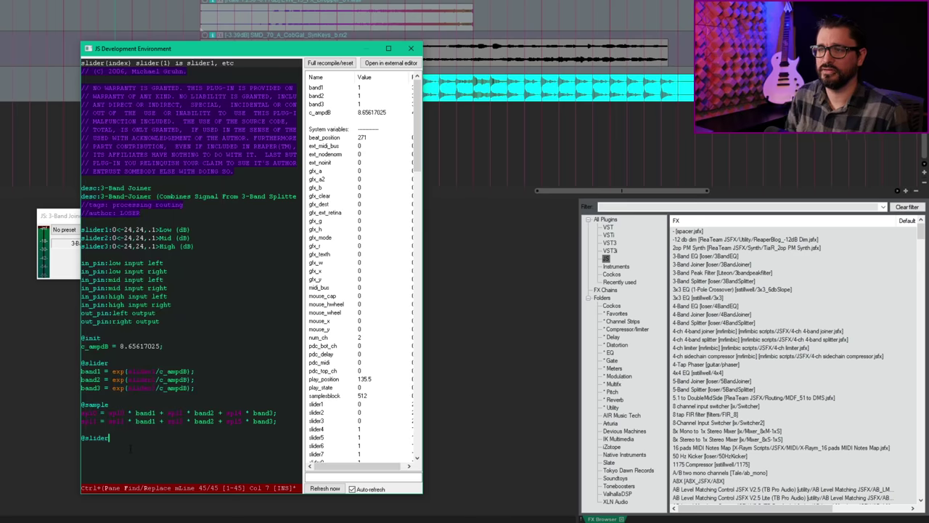
key(BackSpace)
key(BackSpace)
key(BackSpace)
key(BackSpace)
key(BackSpace)
key(BackSpace)
text(slid)
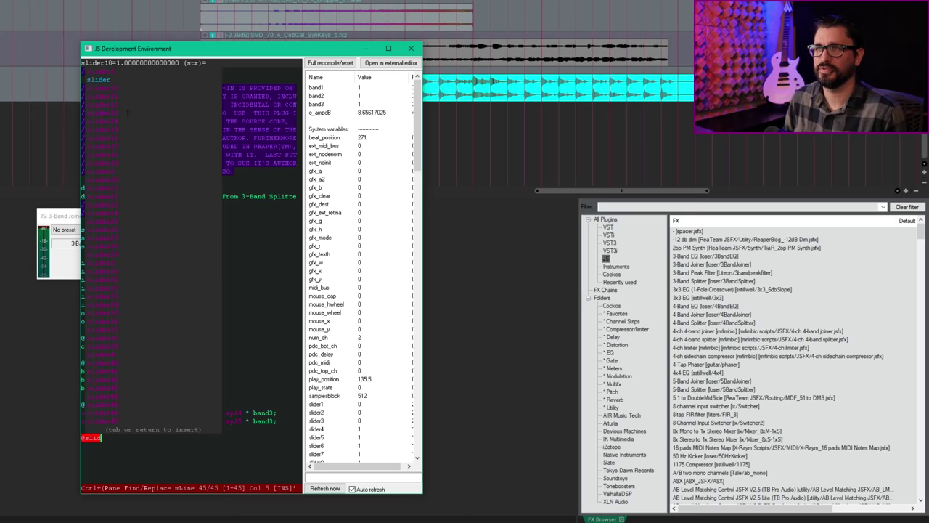
key(Return)
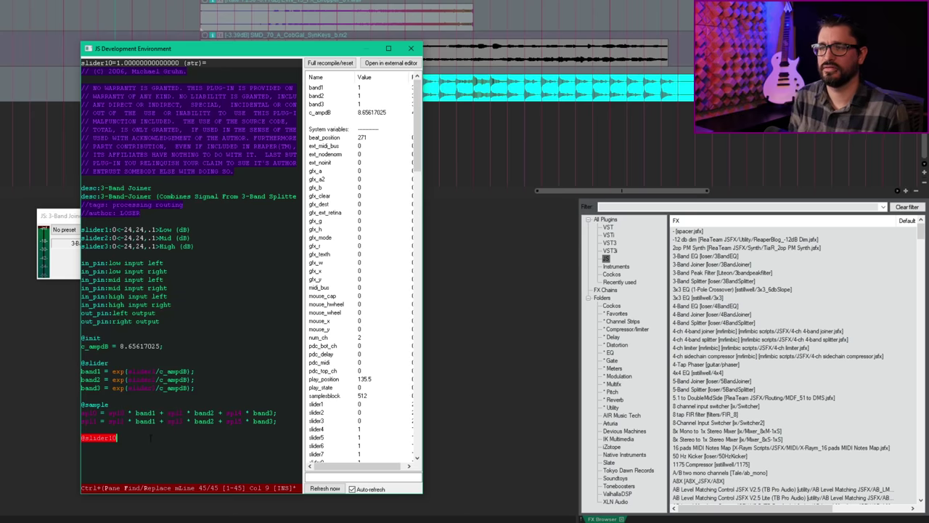
key(Return)
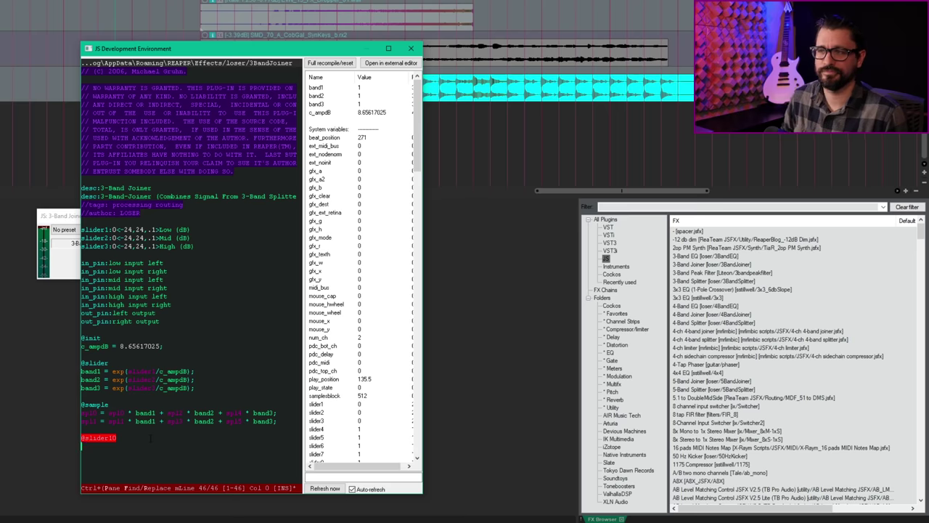
key(ctrl+z)
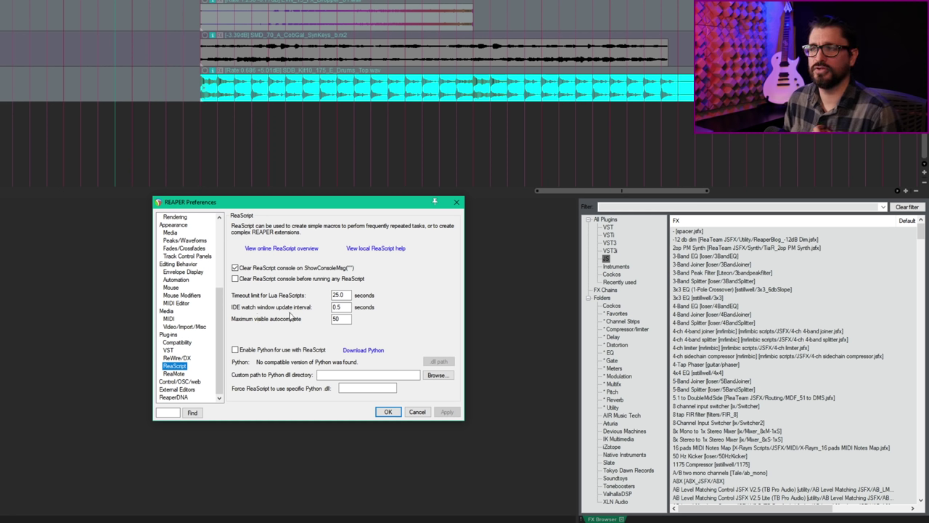
Step: Set Maximum visible autocomplete to 12, leaving the IDE watch interval at 0.5 seconds
click(338, 306)
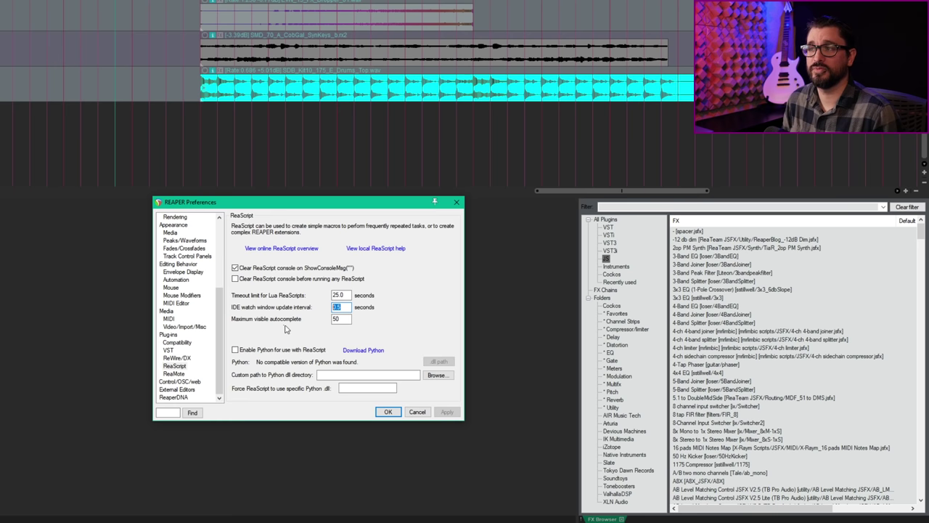
click(345, 320)
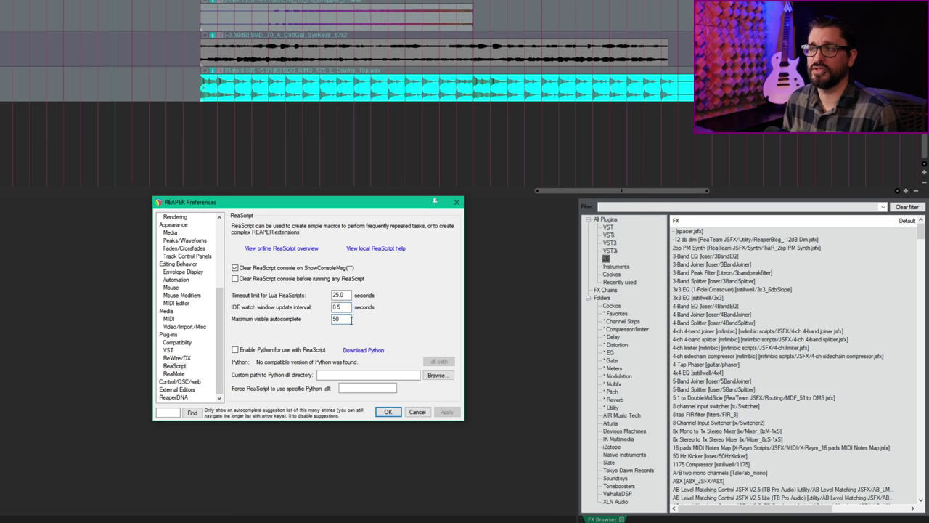
key(BackSpace)
key(BackSpace)
text(12)
key(shift+Tab)
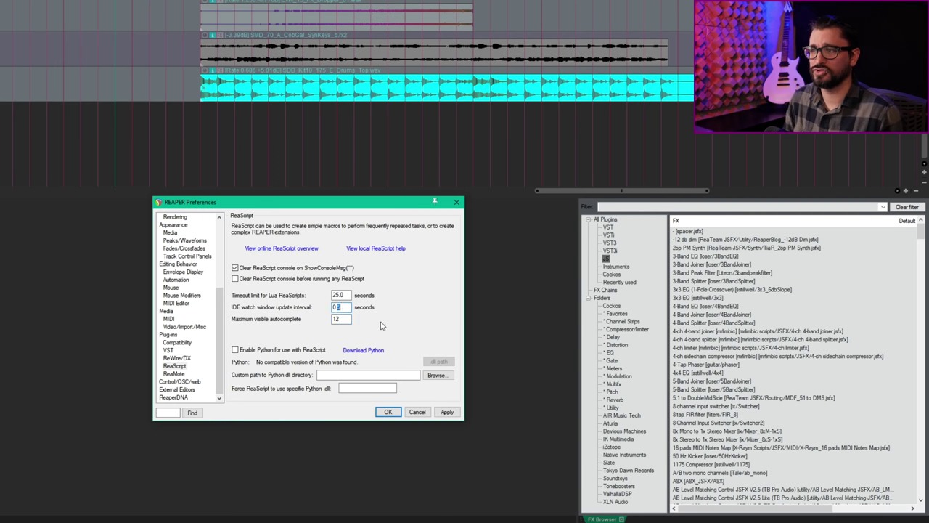
text(3)
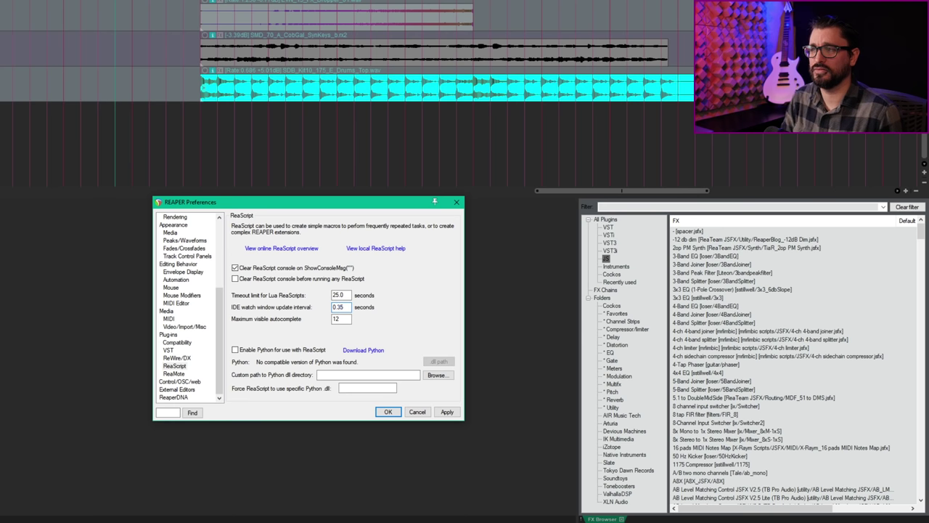
key(BackSpace)
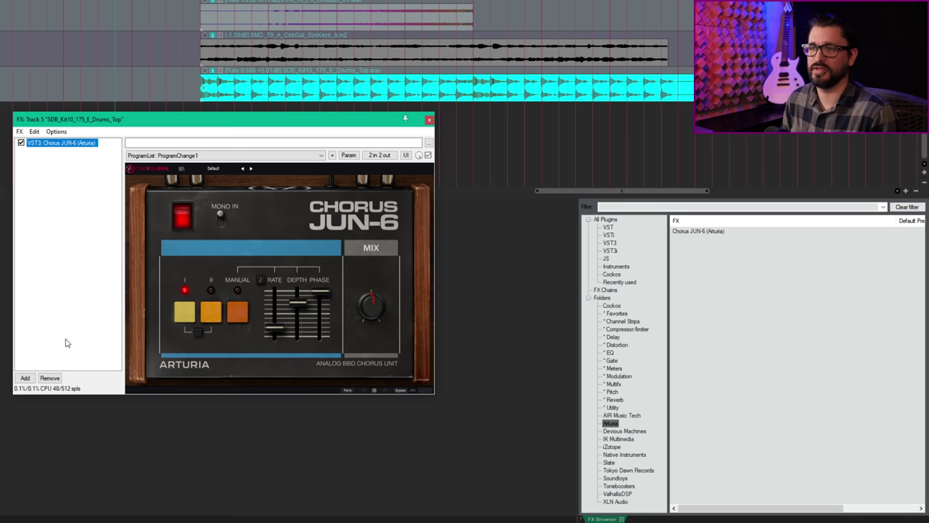
Step: Deselect the Chorus JUN-6 plugin in the track's FX chain list
click(79, 263)
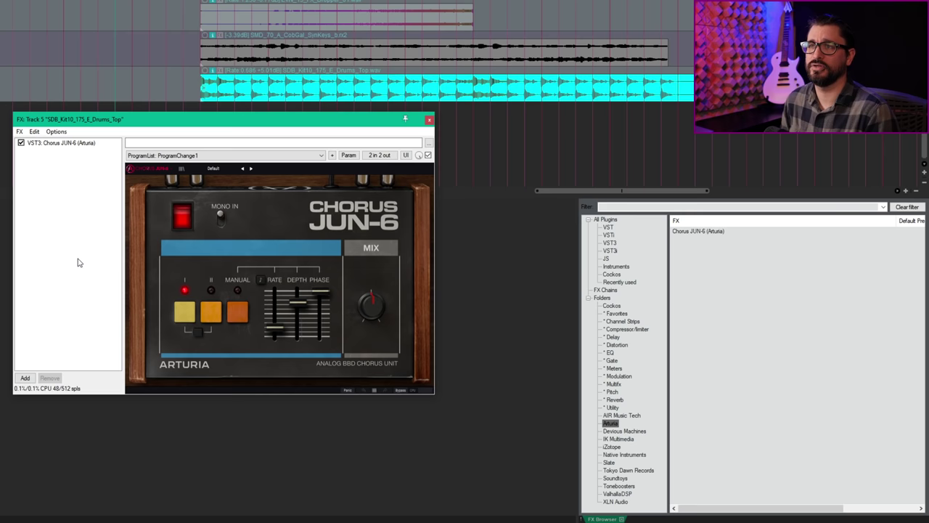
Step: Duplicate Chorus JUN-6 twice so the chain holds three instances
right_click(72, 263)
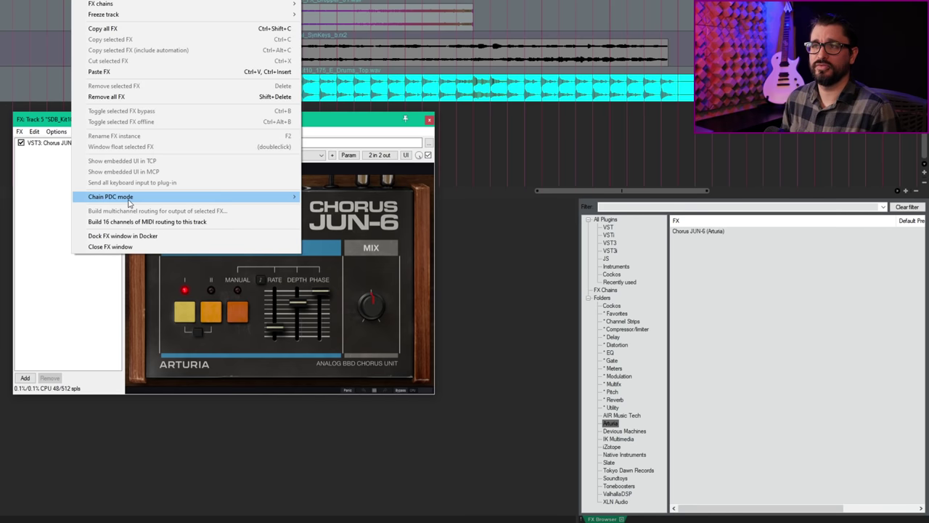
mouse_move(111, 197)
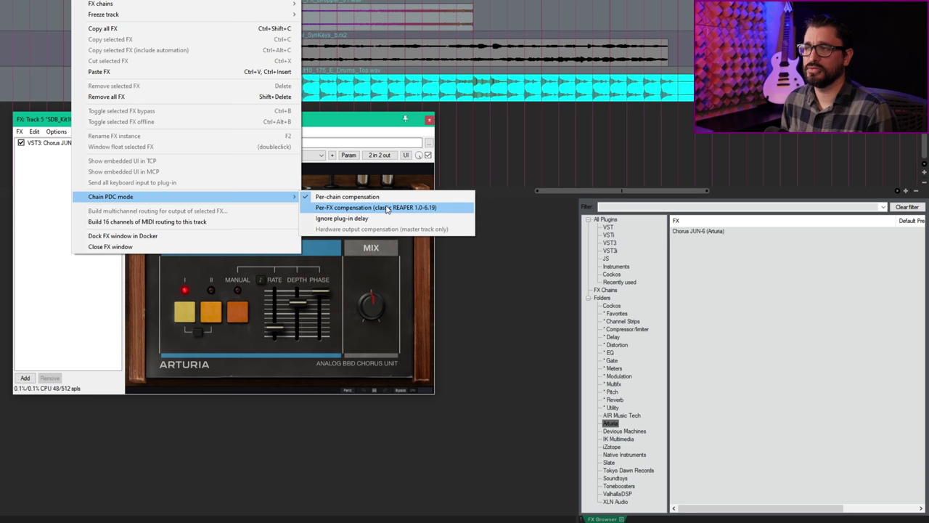
click(348, 208)
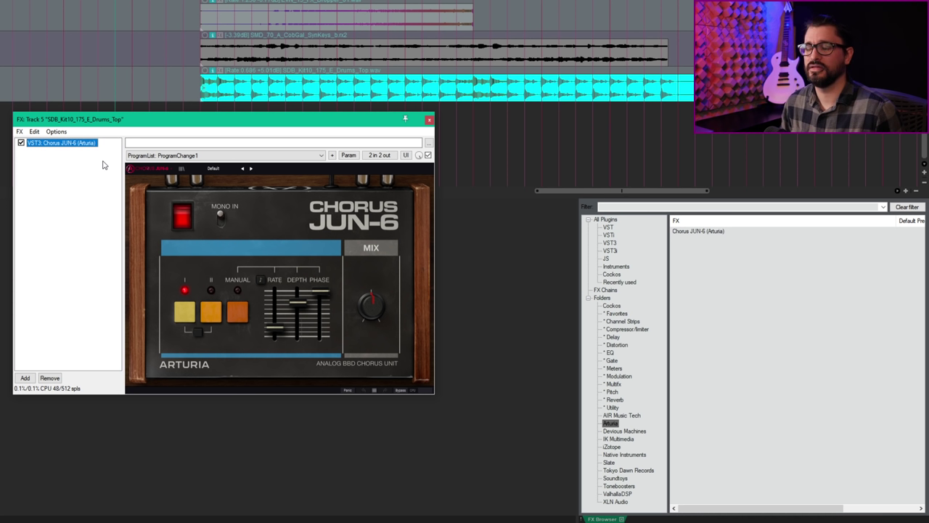
key(ctrl+v)
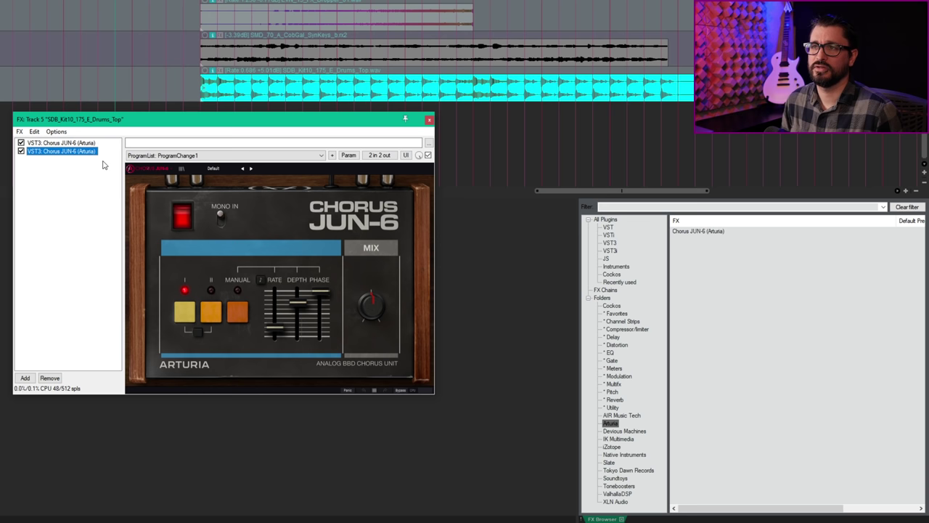
key(ctrl+v)
Step: Switch the FX chain's PDC mode to Per-FX compensation
click(95, 203)
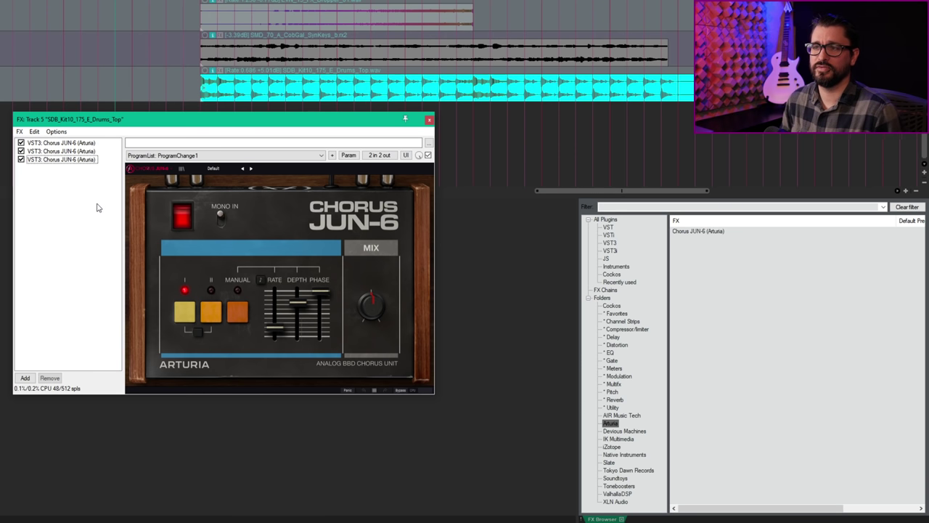
click(82, 161)
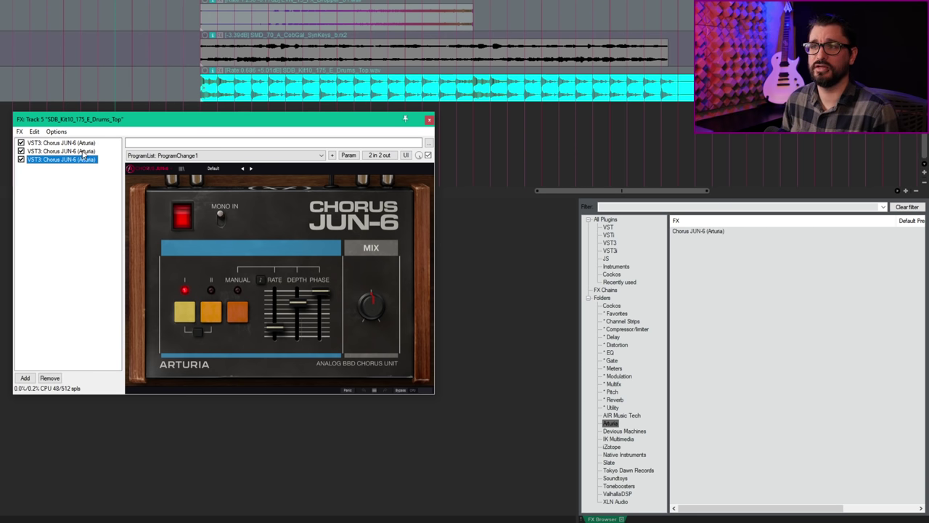
click(83, 151)
click(80, 193)
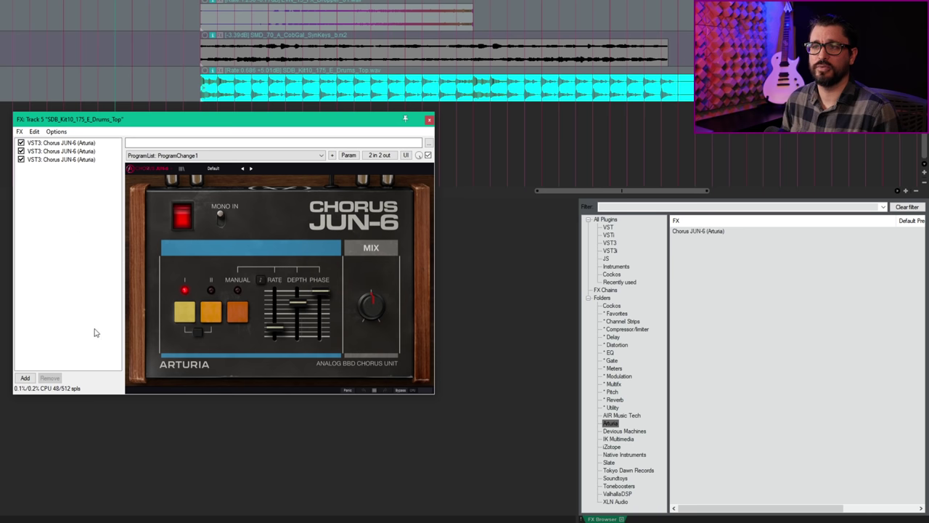
right_click(88, 289)
mouse_move(127, 226)
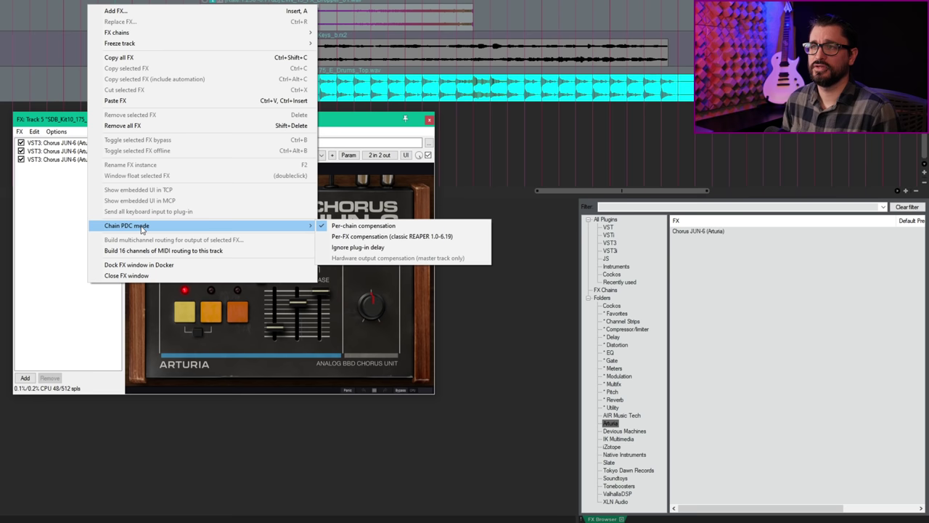
click(402, 240)
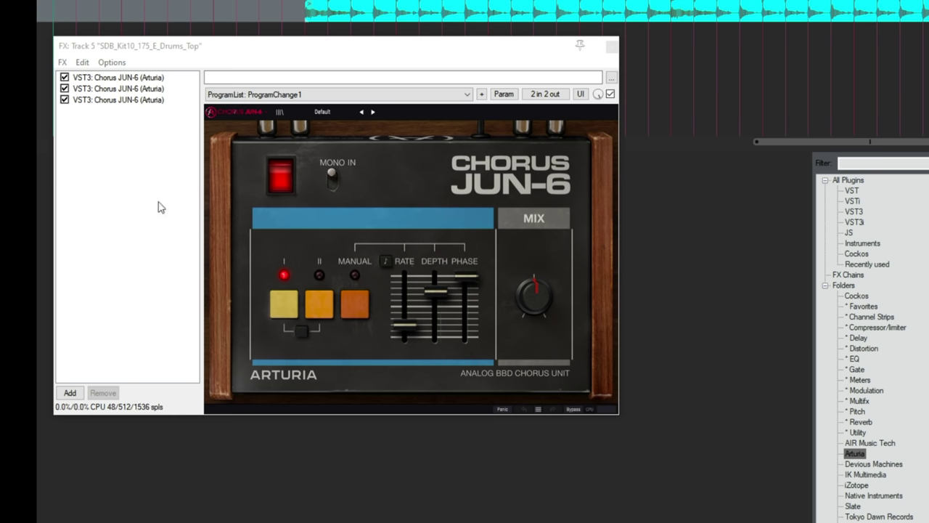
click(144, 413)
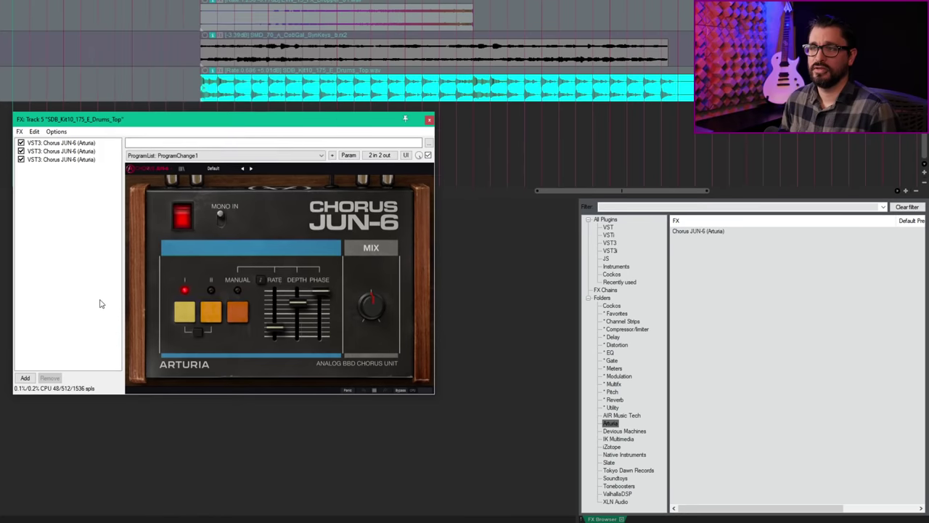
Step: Set the FX chain's PDC mode back to Per-chain compensation
right_click(100, 302)
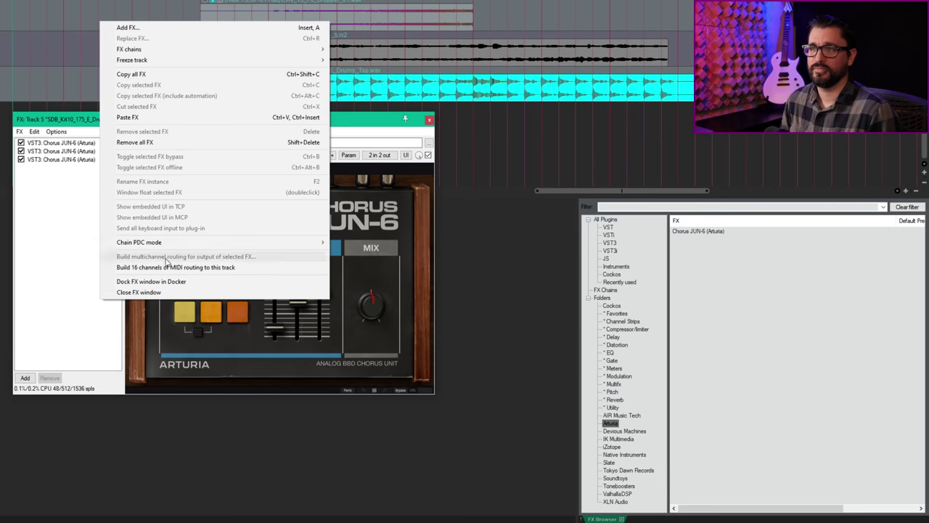
mouse_move(138, 242)
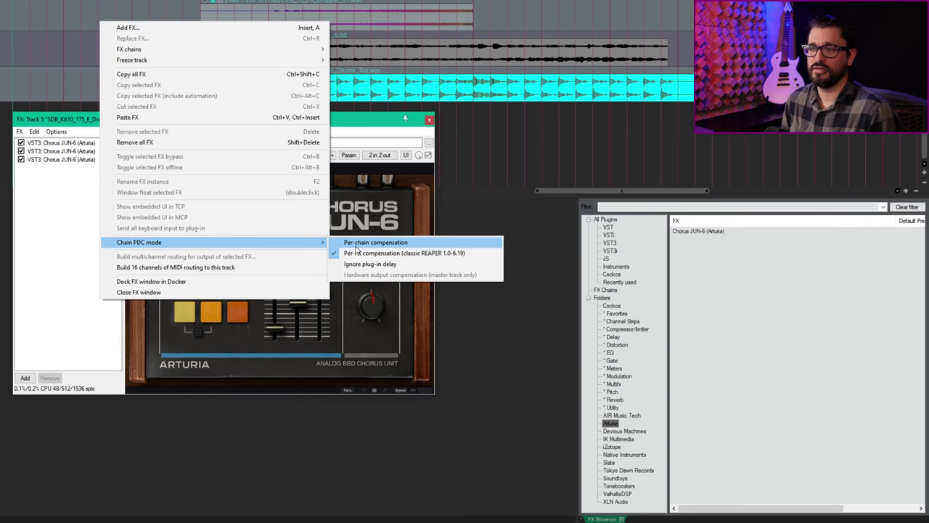
click(356, 244)
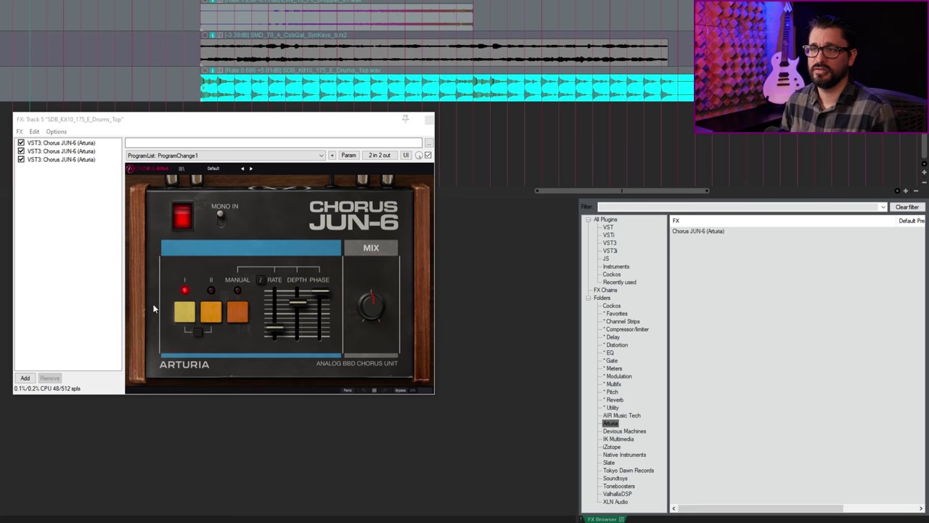
click(85, 171)
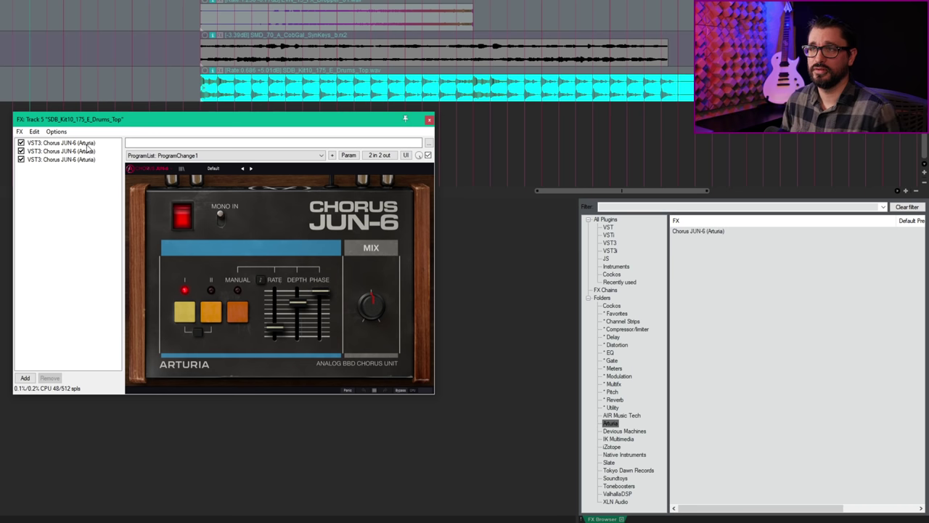
Step: Drag-copy the three Chorus instances, then remove extras to leave ten in the chain
shift+click(88, 159)
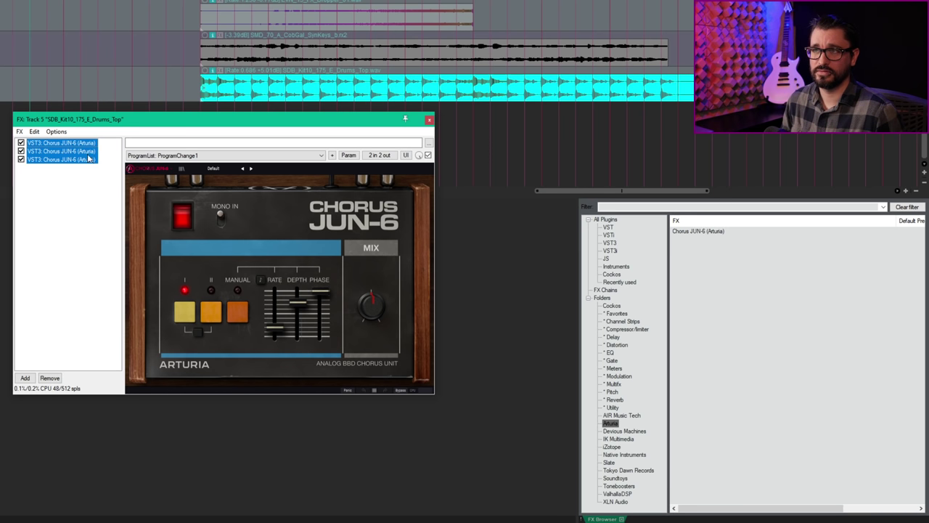
drag(88, 159, 95, 175)
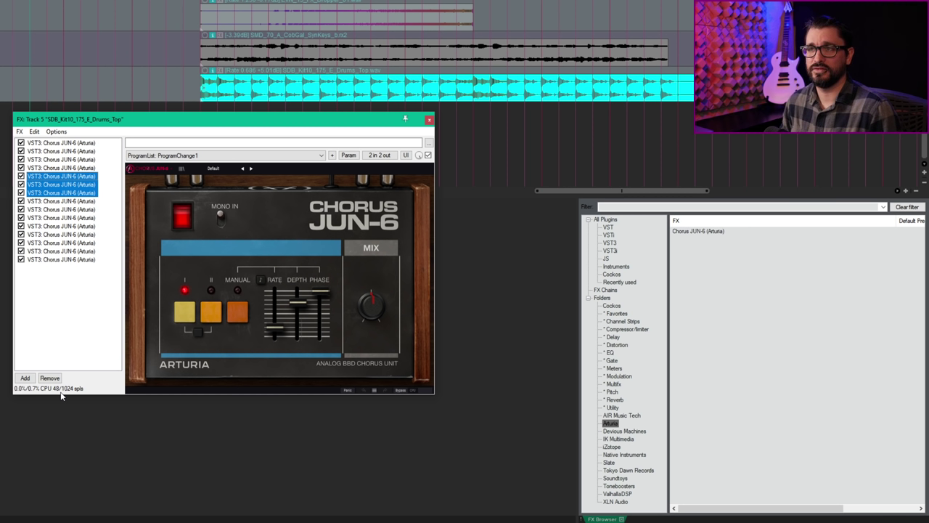
click(88, 290)
click(88, 260)
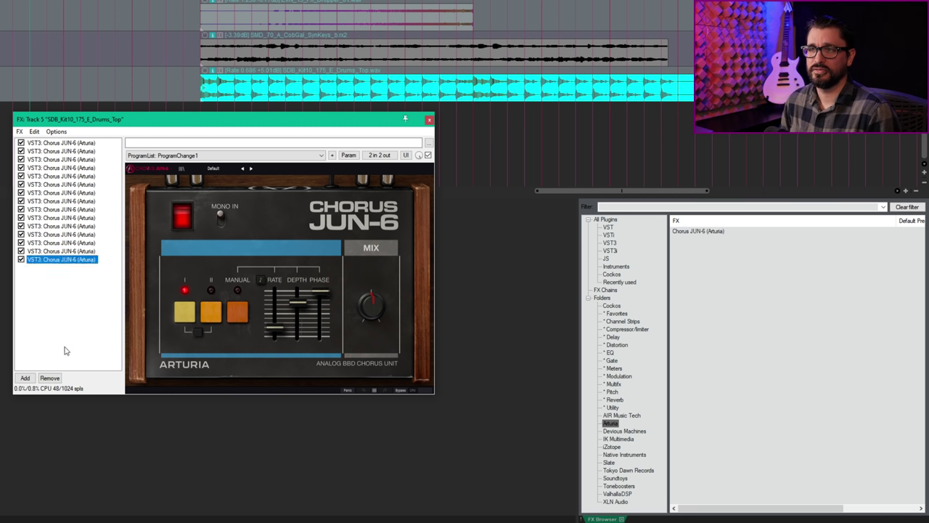
click(57, 378)
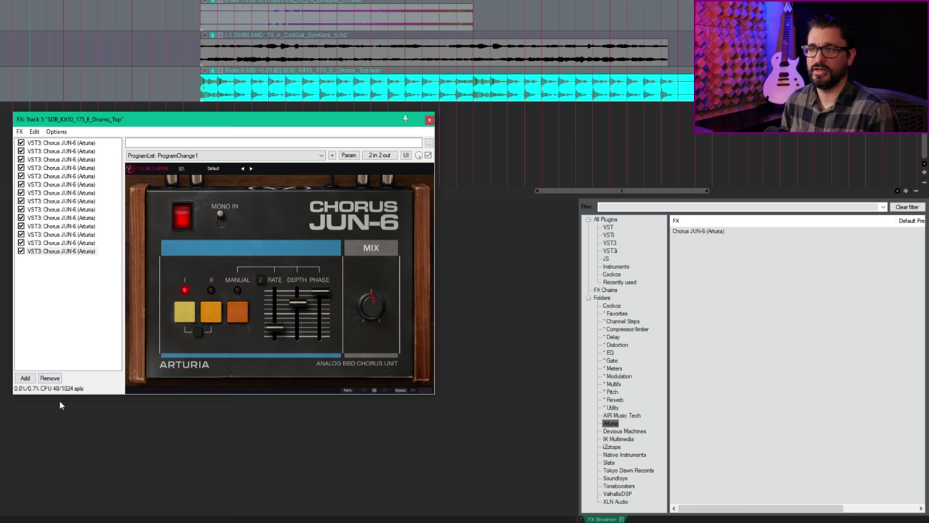
click(90, 252)
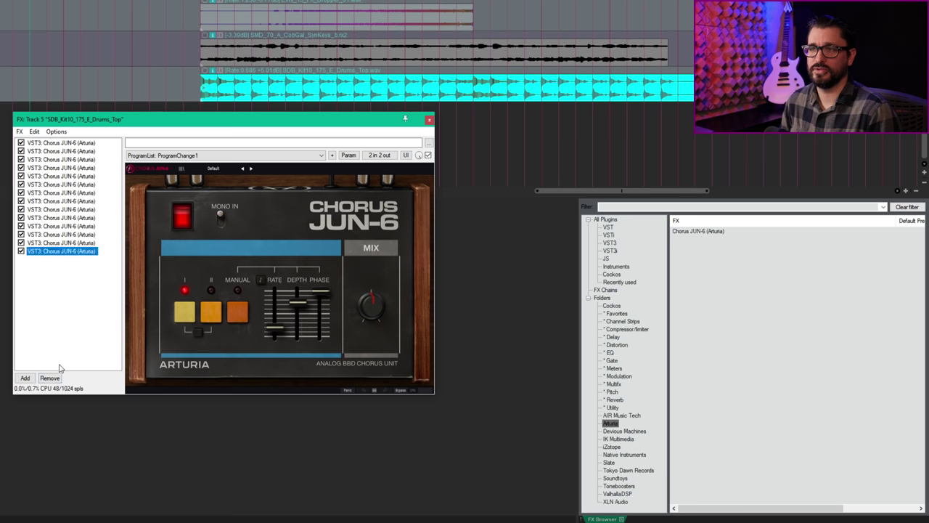
click(51, 379)
click(78, 245)
click(51, 378)
click(51, 378)
click(51, 378)
click(83, 260)
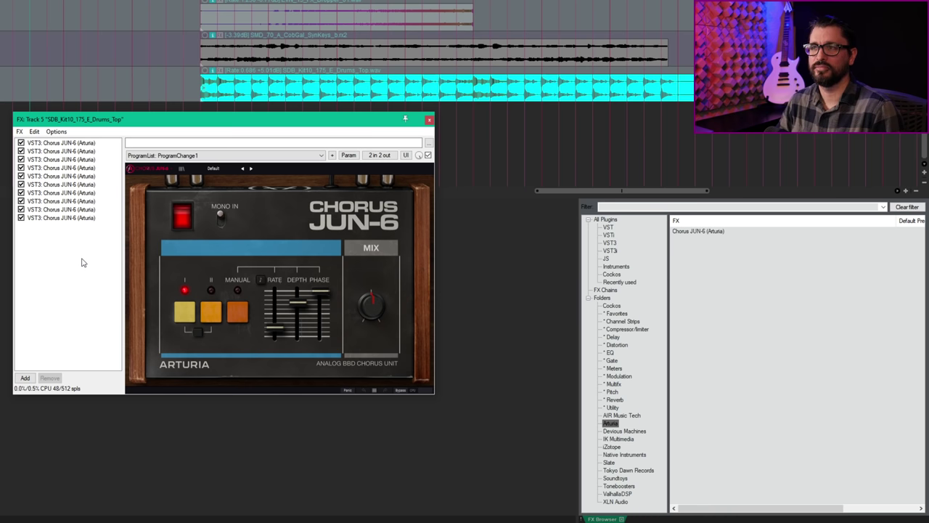
Step: Open Preferences with Ctrl+P on the Plug-ins > VST page
key(ctrl+p)
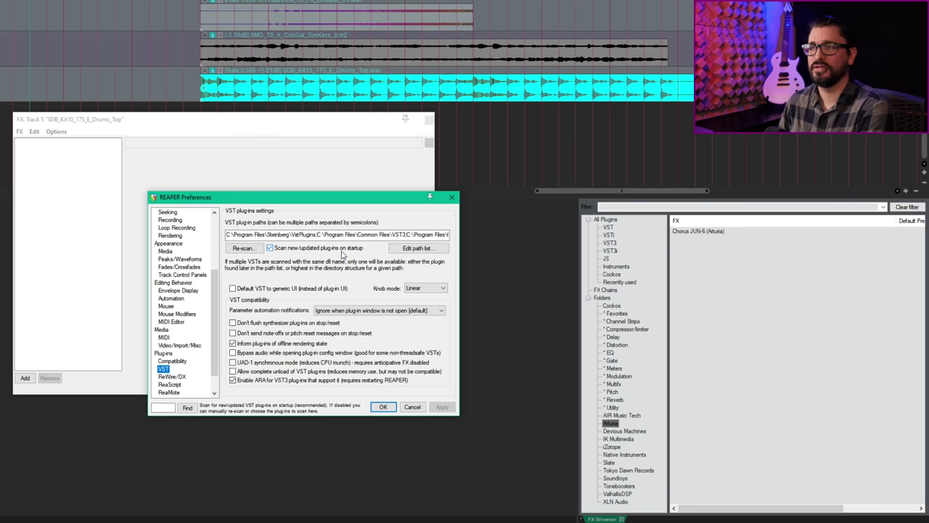
Step: View the VST re-scan options without rescanning, then close Preferences
click(257, 250)
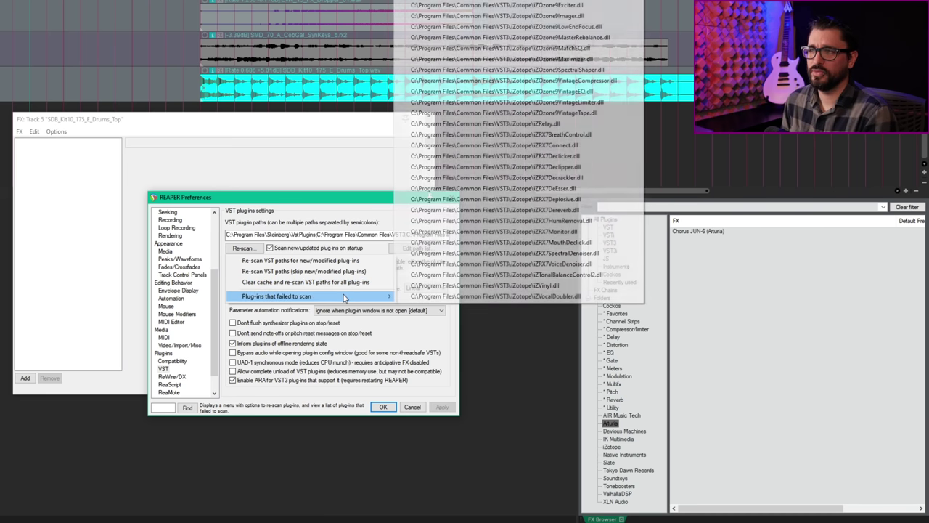
mouse_move(277, 297)
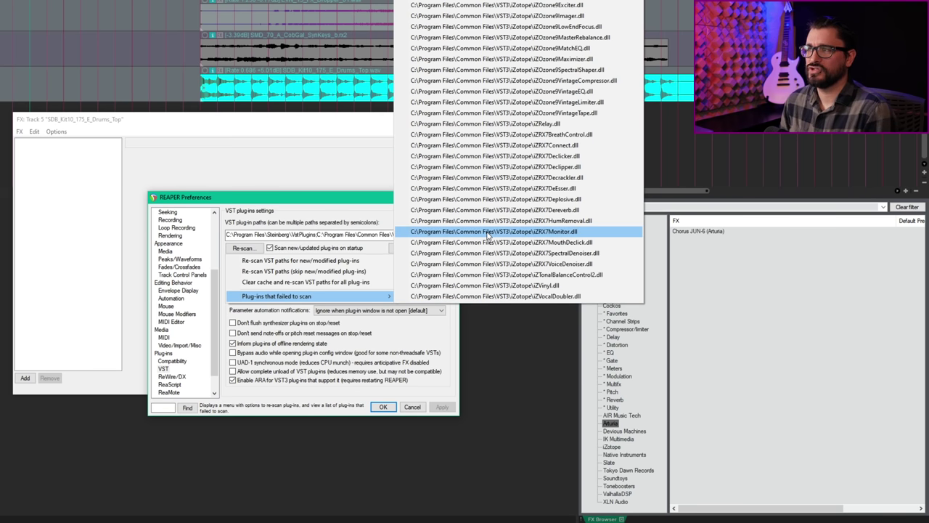
click(231, 289)
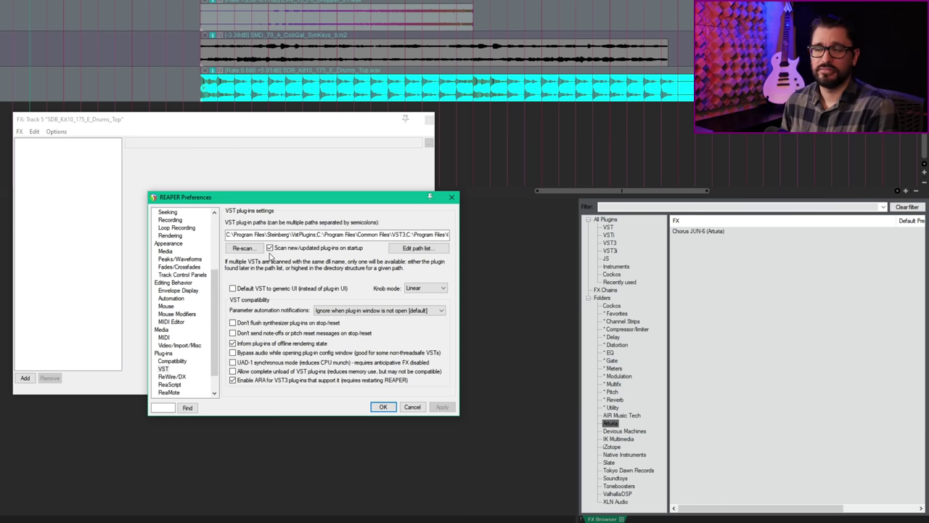
key(Escape)
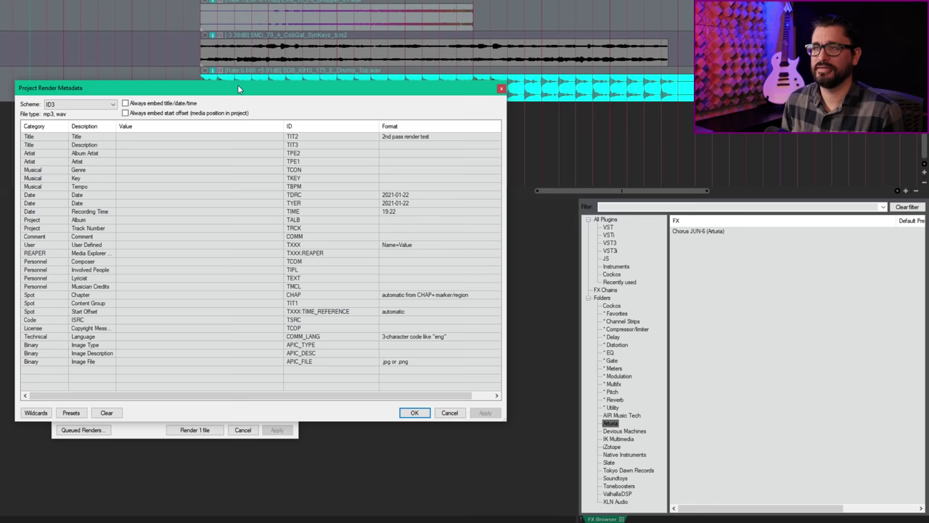
Step: Move the Project Render Metadata dialog into place and show its preset options
drag(240, 84, 227, 101)
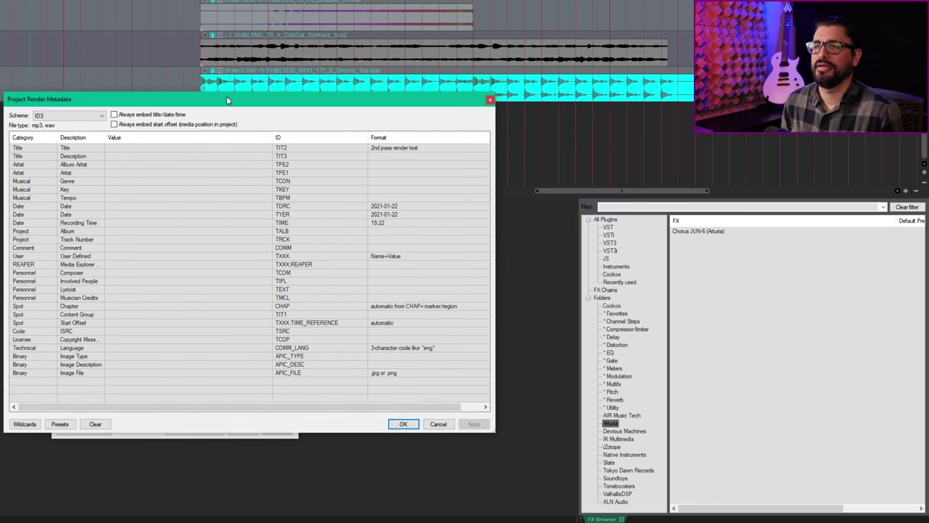
click(72, 426)
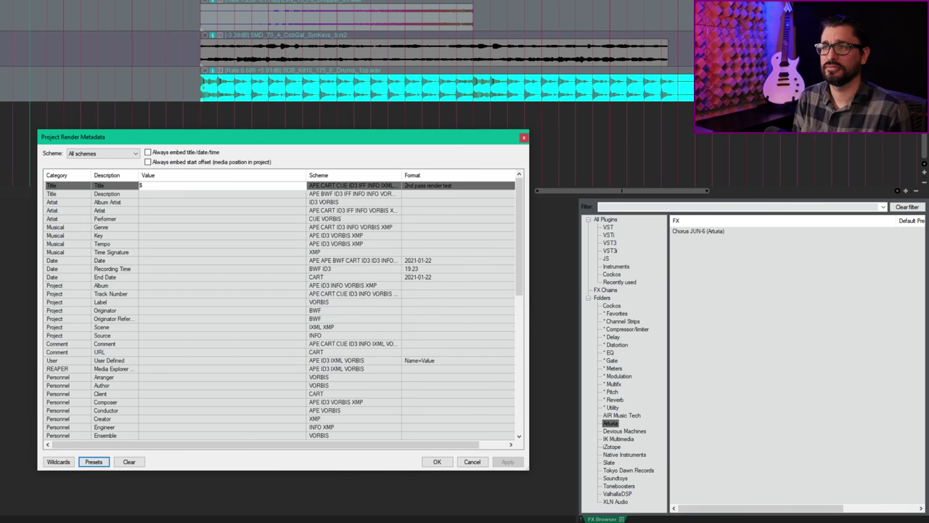
Step: Set the metadata Title and Description values to $project
text($project)
key(Return)
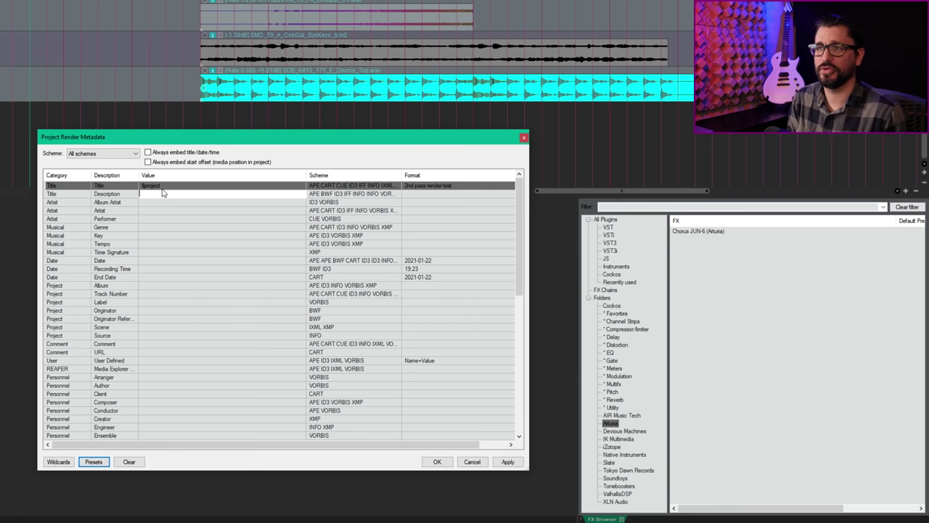
text($project)
key(Return)
Step: Set Album Artist, Artist and Performer values to $user
click(166, 203)
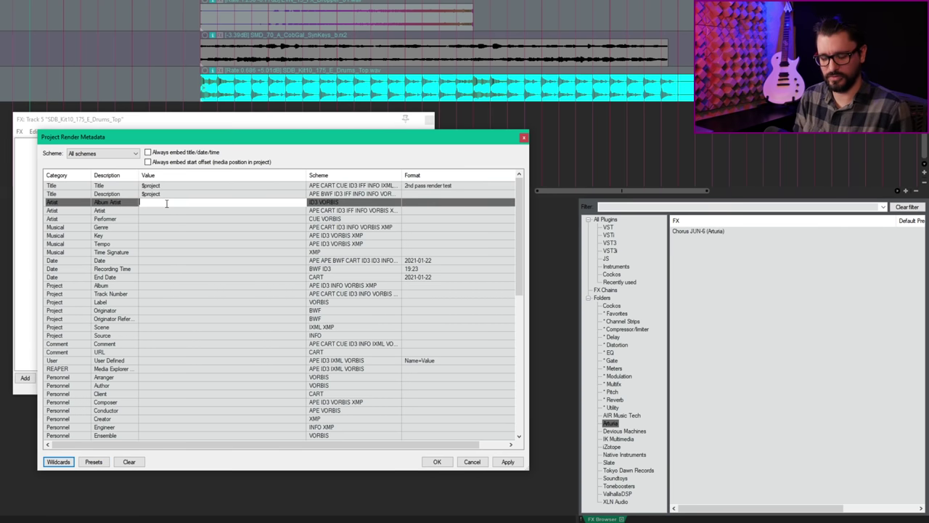
text($user)
key(Return)
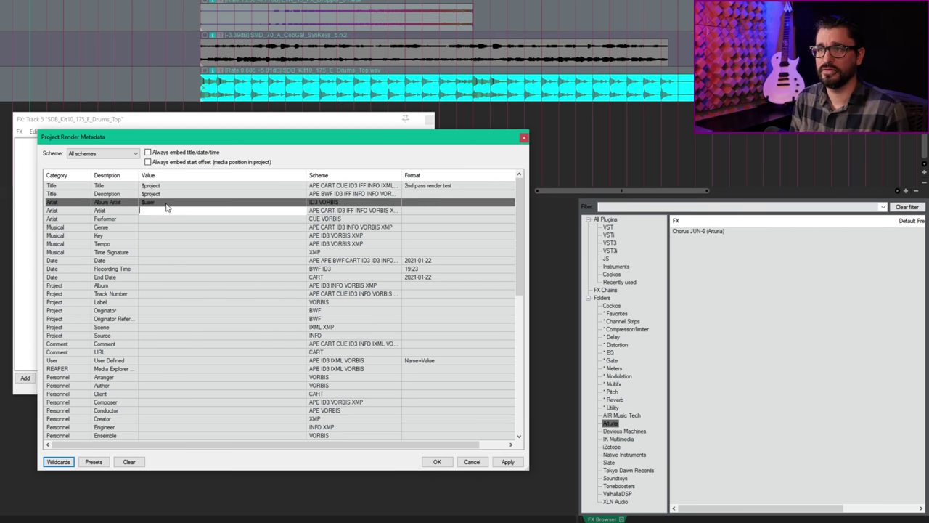
text($user)
key(Return)
text($)
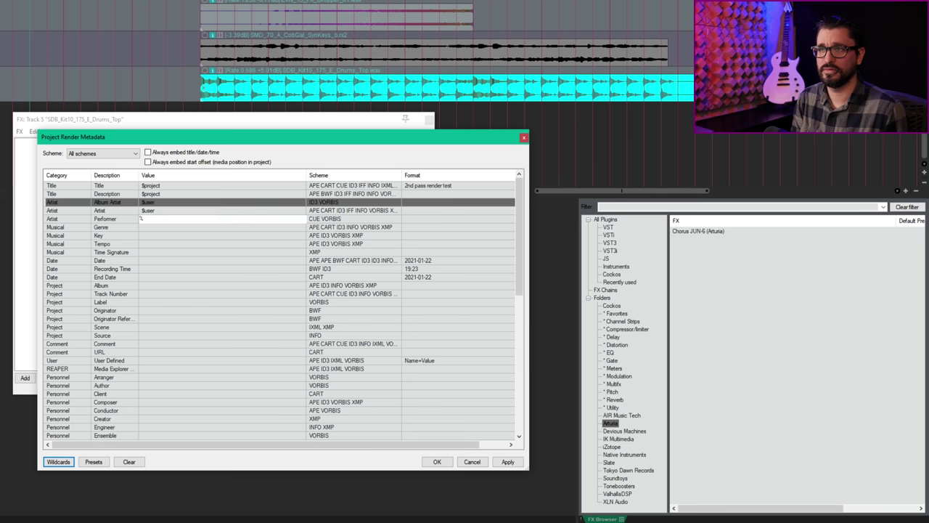
text($user)
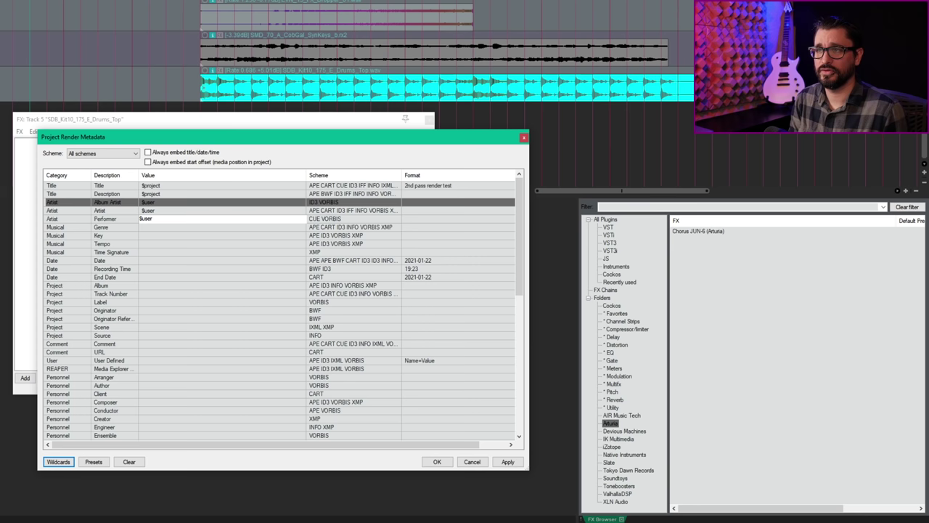
key(Return)
Step: Set the metadata Date value to $date
click(167, 261)
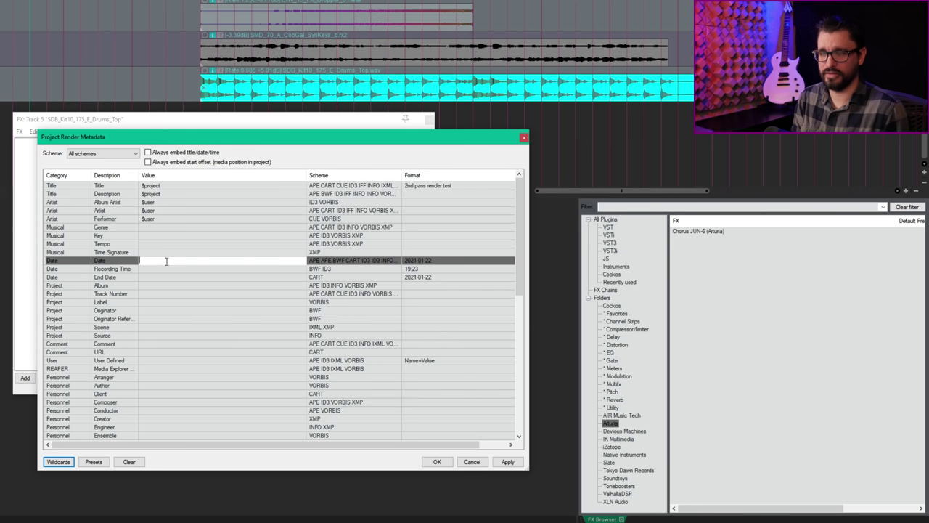
text($date)
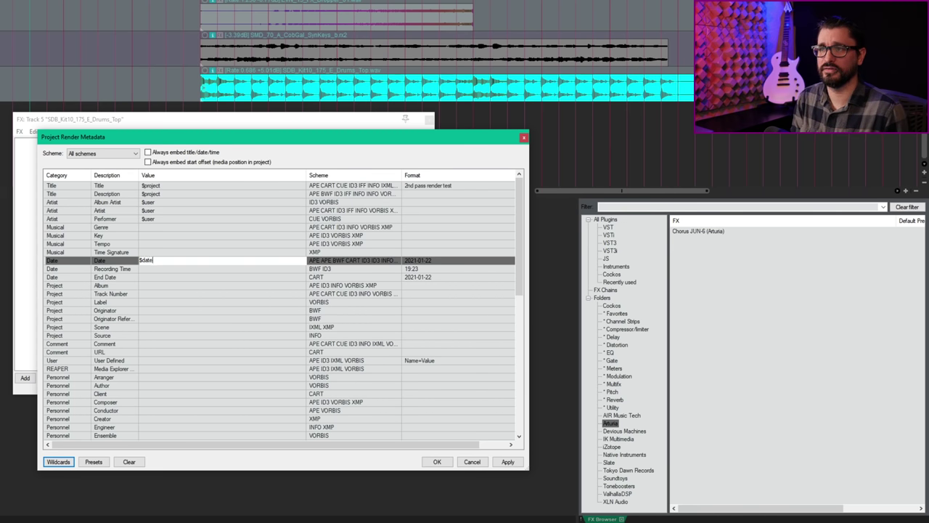
key(Return)
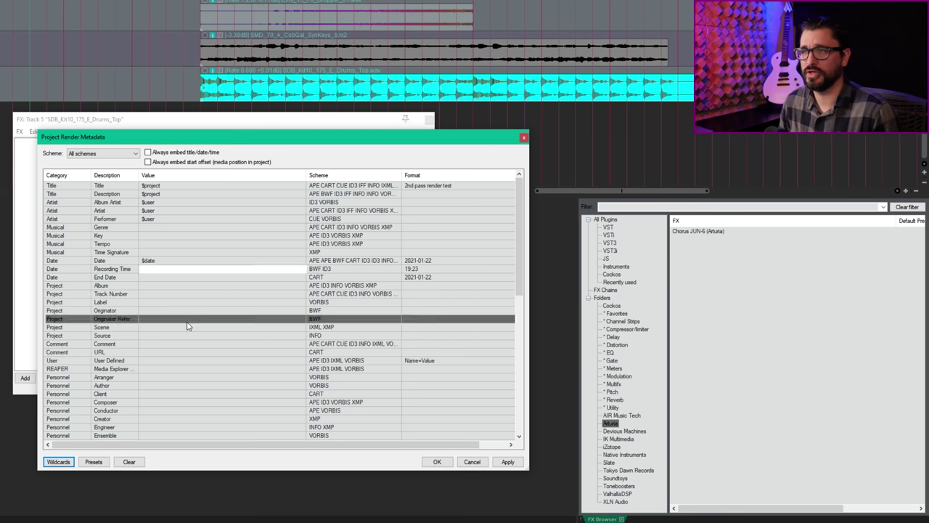
Step: Save the current render metadata as a preset named 'Basic 1'
click(177, 320)
click(93, 462)
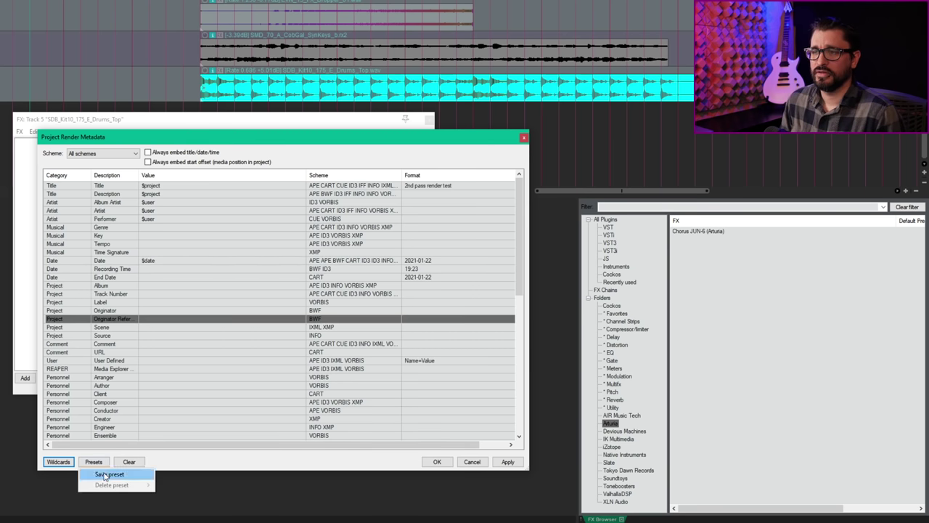
click(107, 474)
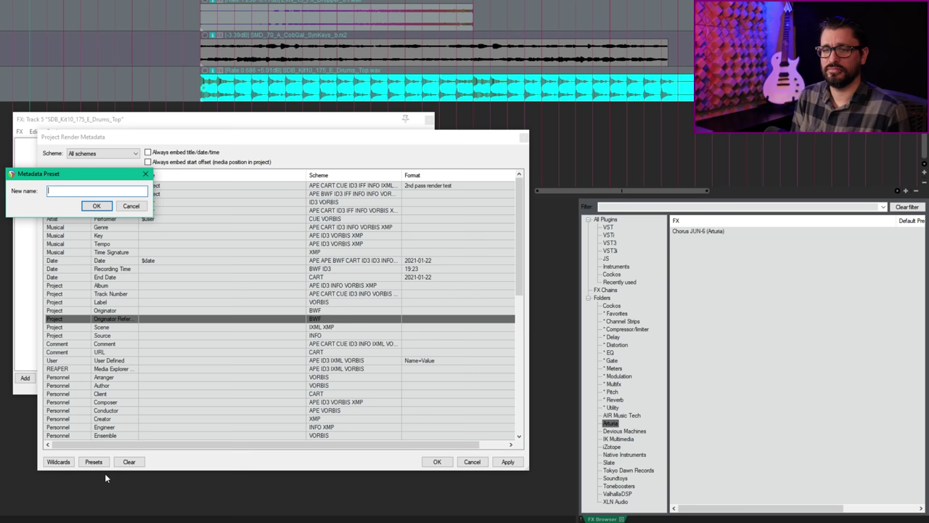
text(Ba)
text(c 1)
key(Return)
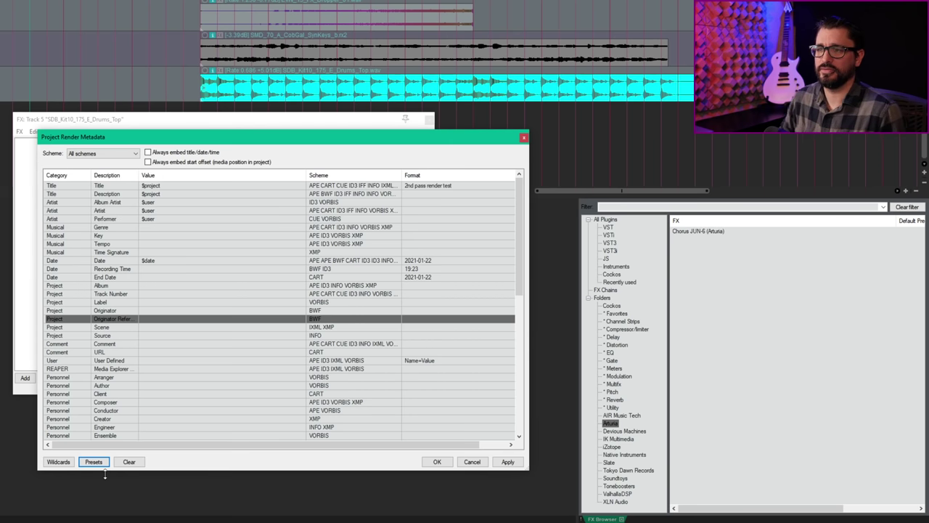
Step: Clear all metadata values without deleting any preset
click(94, 462)
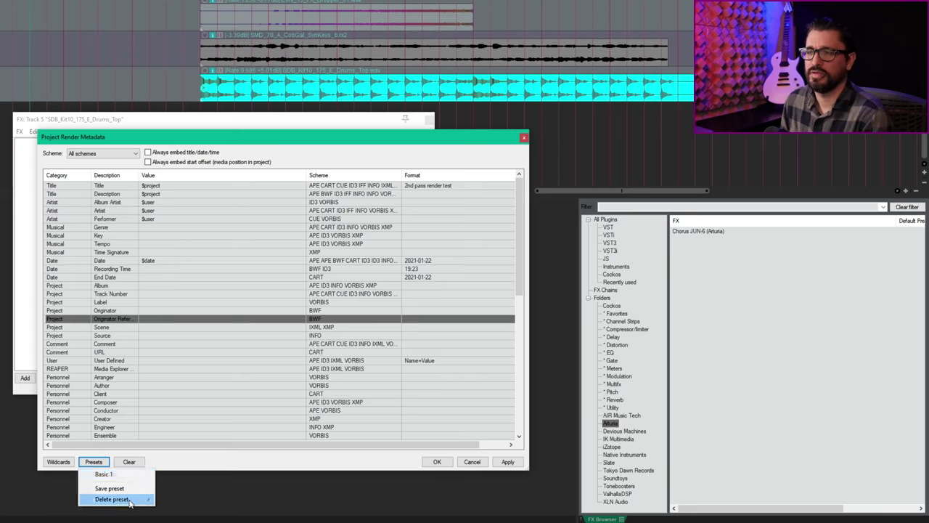
mouse_move(112, 499)
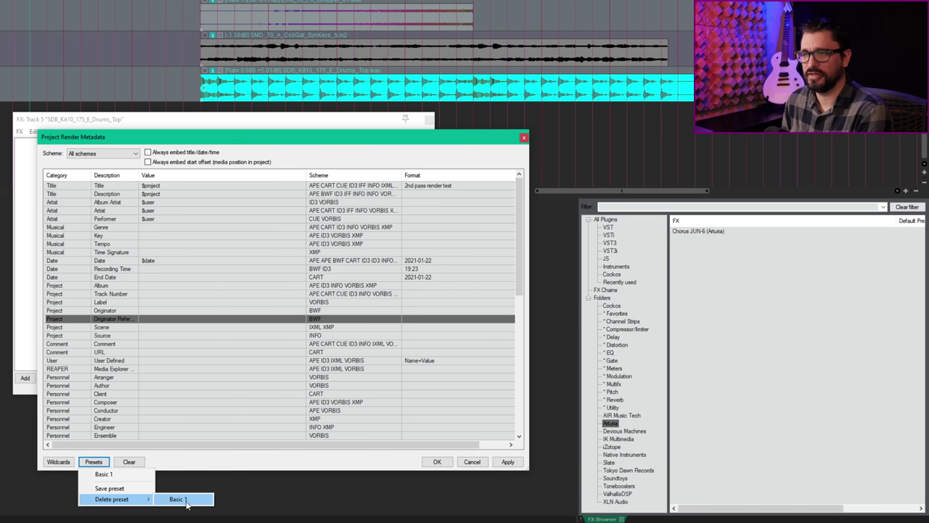
click(187, 499)
click(129, 463)
click(94, 462)
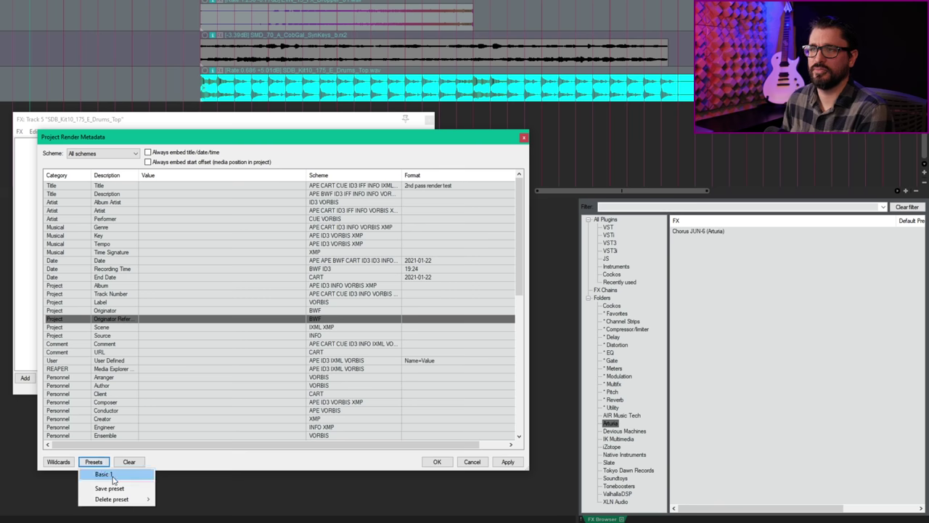
Step: Reload the 'Basic 1' preset to restore the wildcard metadata values
click(113, 475)
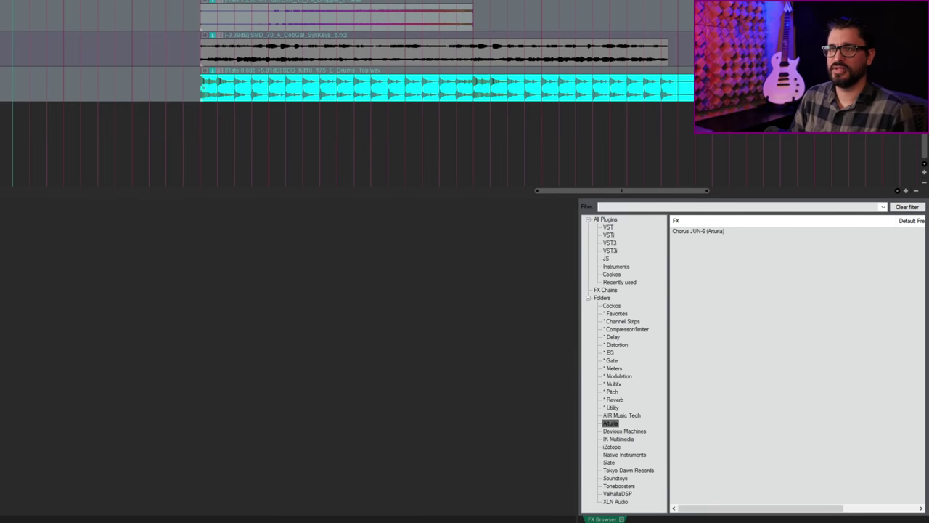
Step: Bring up Jump to time or marker (Ctrl+J) in the project with genre= and type= regions
key(ctrl+j)
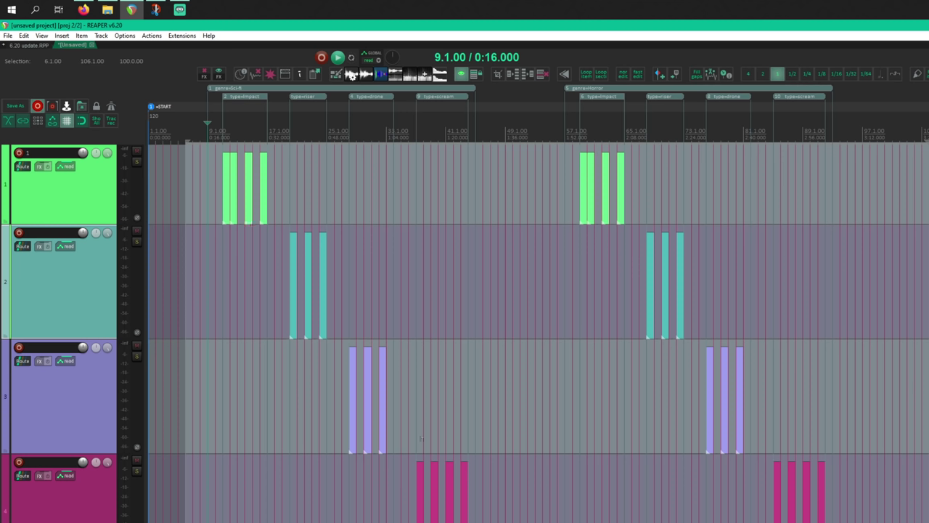
click(84, 9)
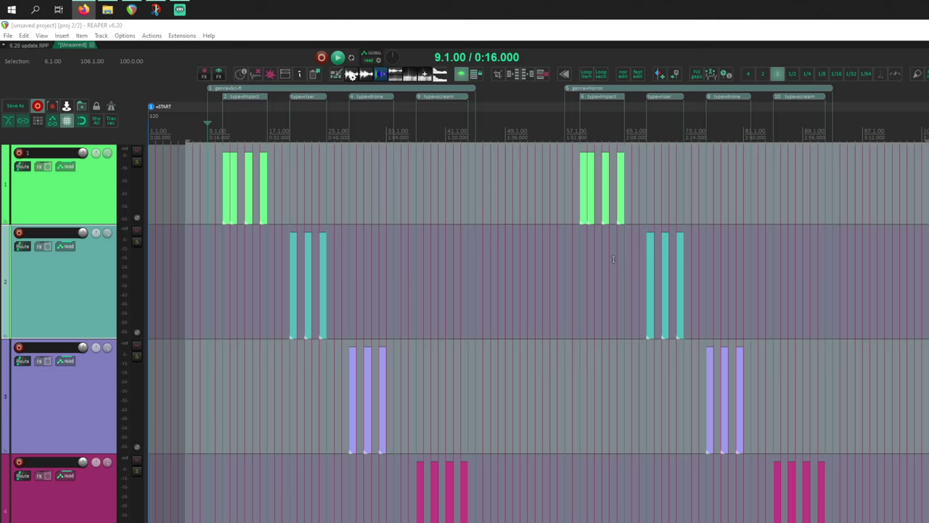
Step: Select all items and render Selected media items via master, Media items bounds, $region-tag file names
click(225, 199)
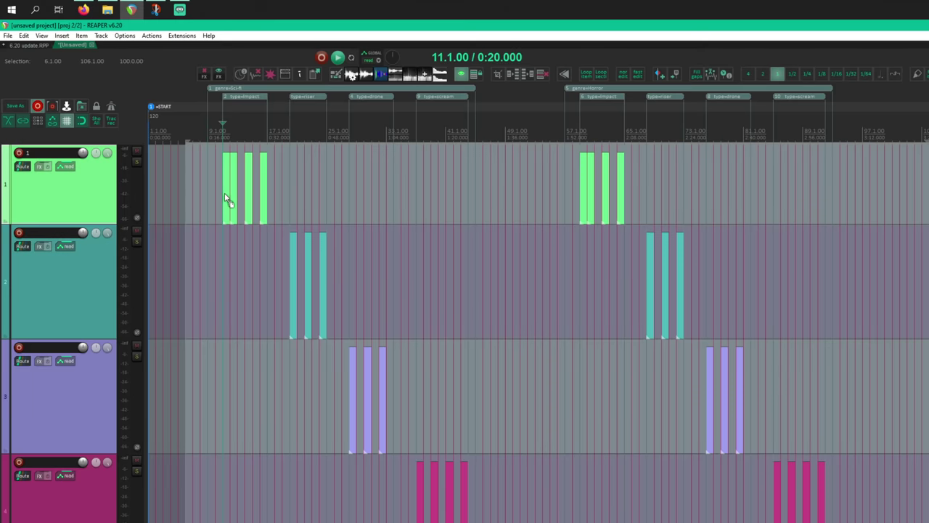
key(ctrl+a)
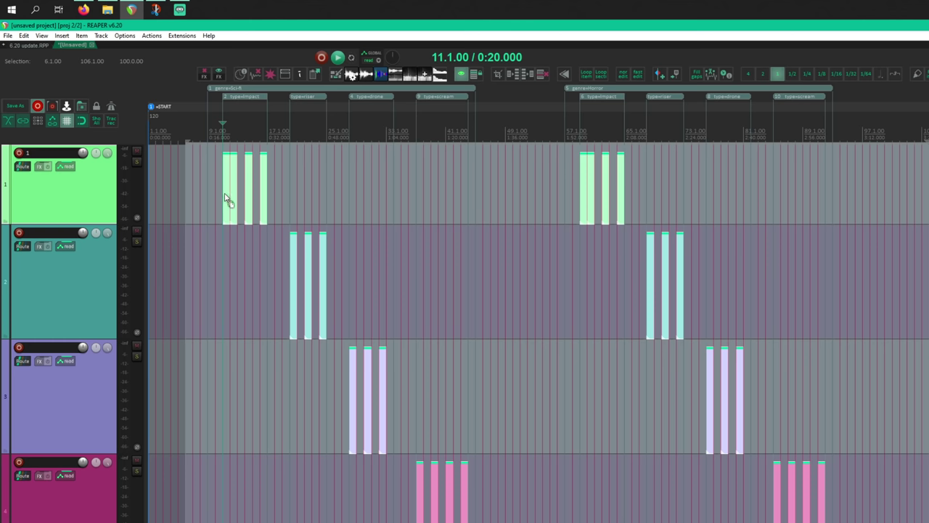
key(ctrl+alt+r)
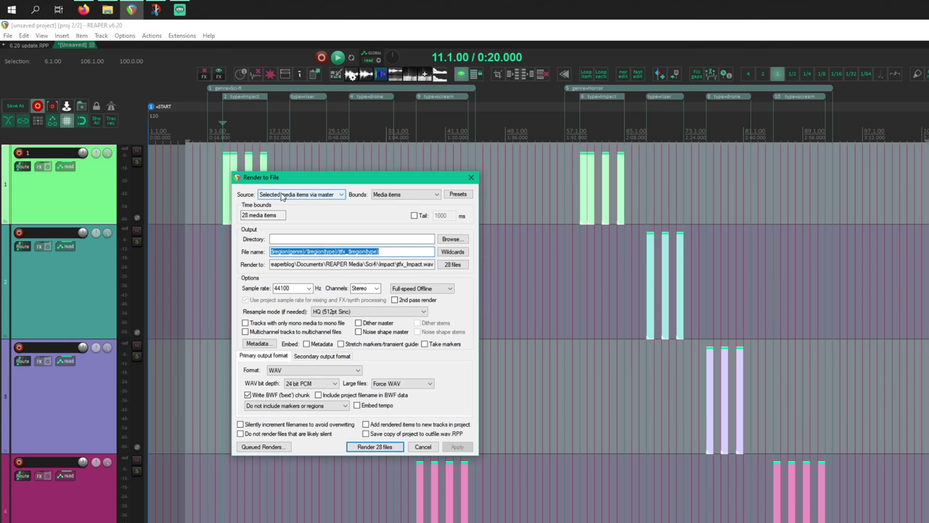
click(308, 194)
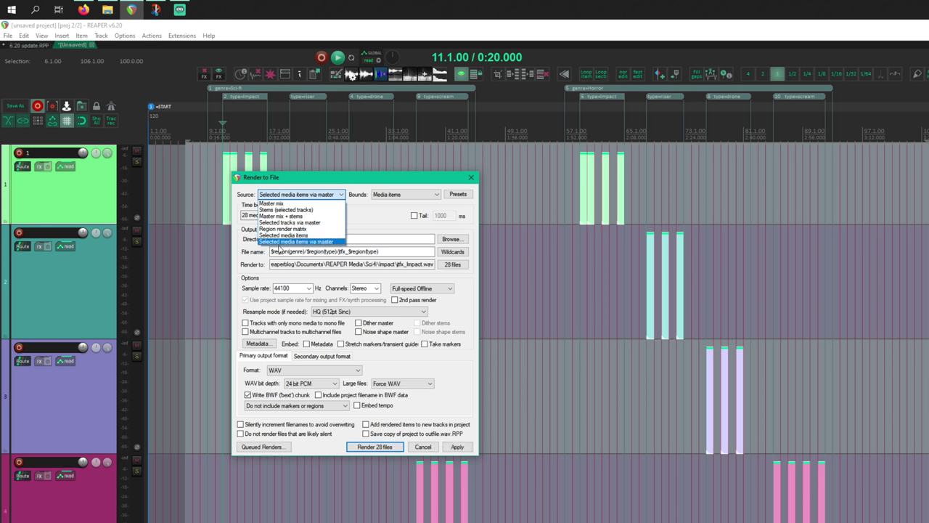
click(375, 226)
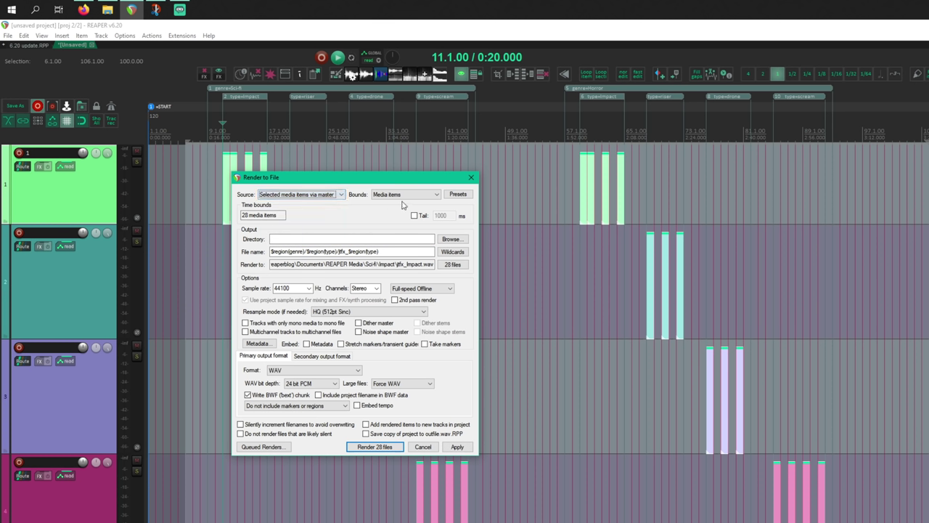
click(404, 195)
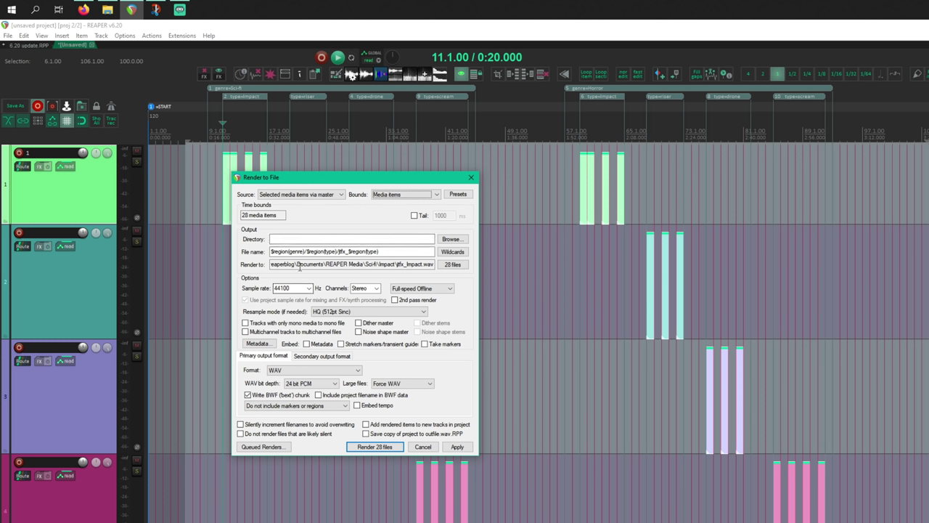
click(278, 252)
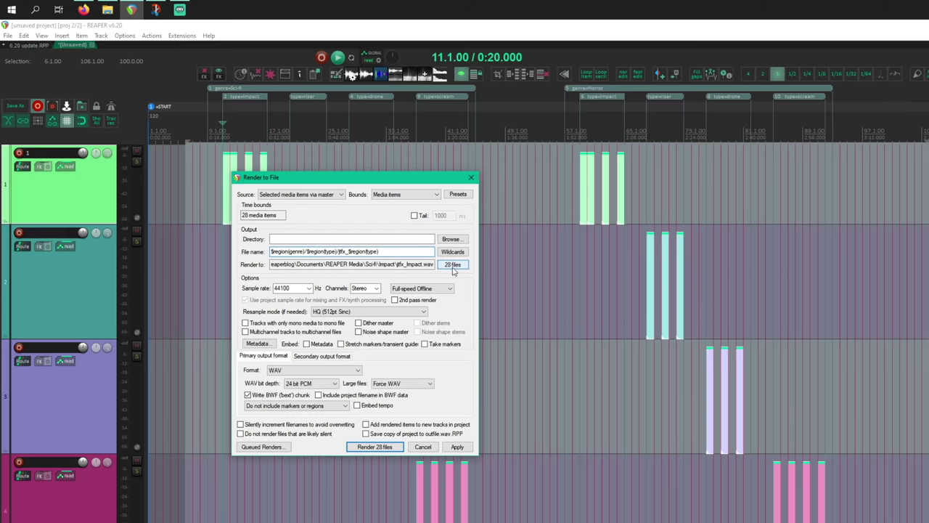
Step: Review the 28 files sorted into Sci-fi and Horror folders, then deselect all items
click(453, 266)
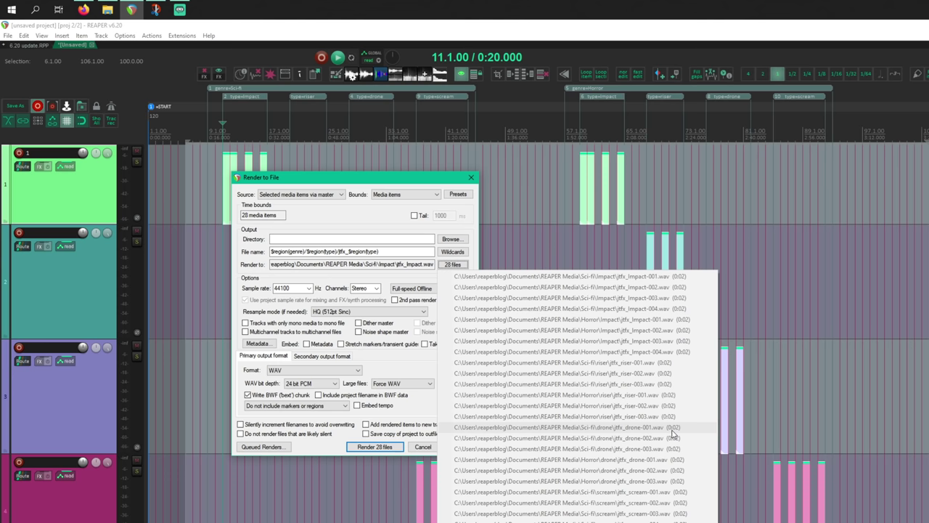
click(565, 291)
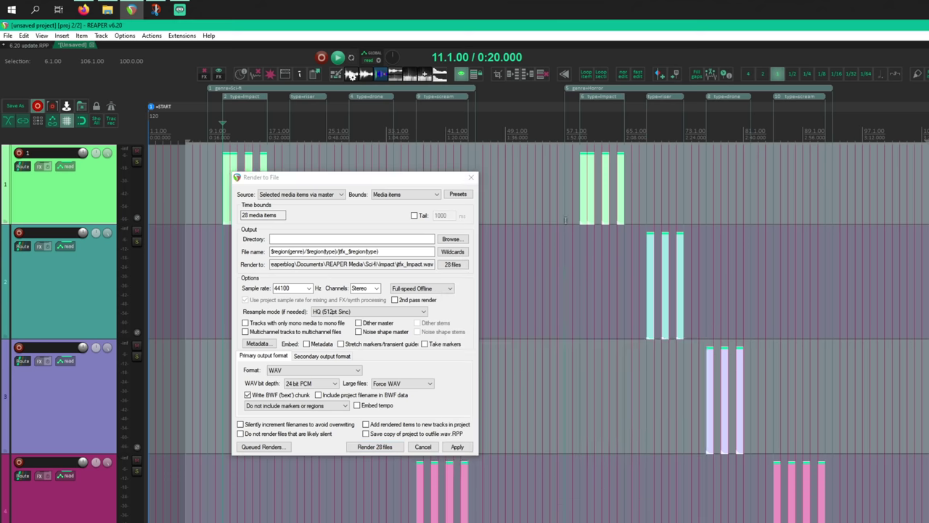
Step: Close the render window, select a horror impact item, and drag the type=Impact region start away and back to 59
click(471, 177)
click(594, 195)
scroll(592, 193, up, 5)
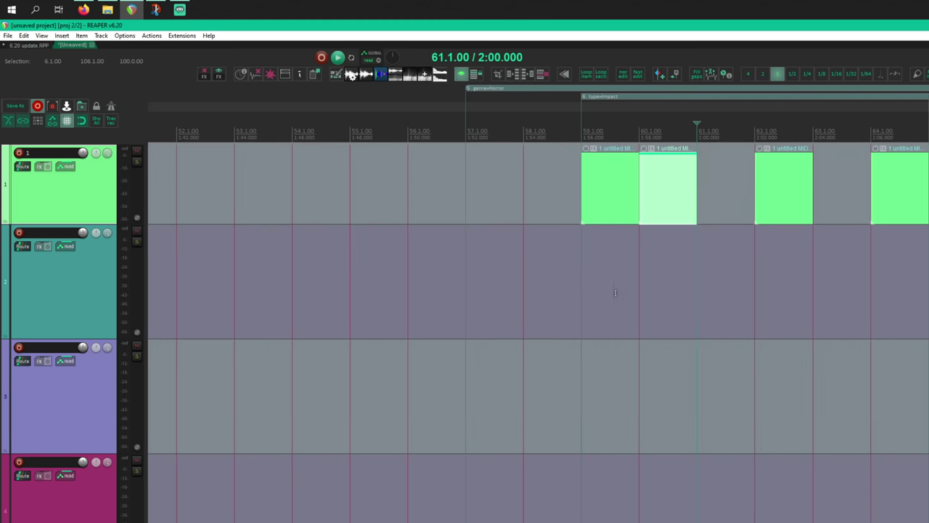
click(592, 190)
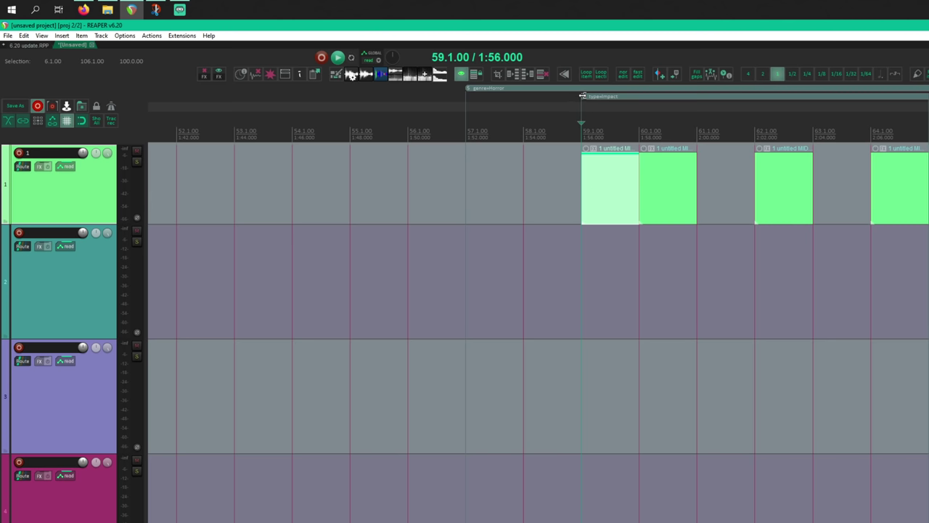
drag(581, 95, 652, 226)
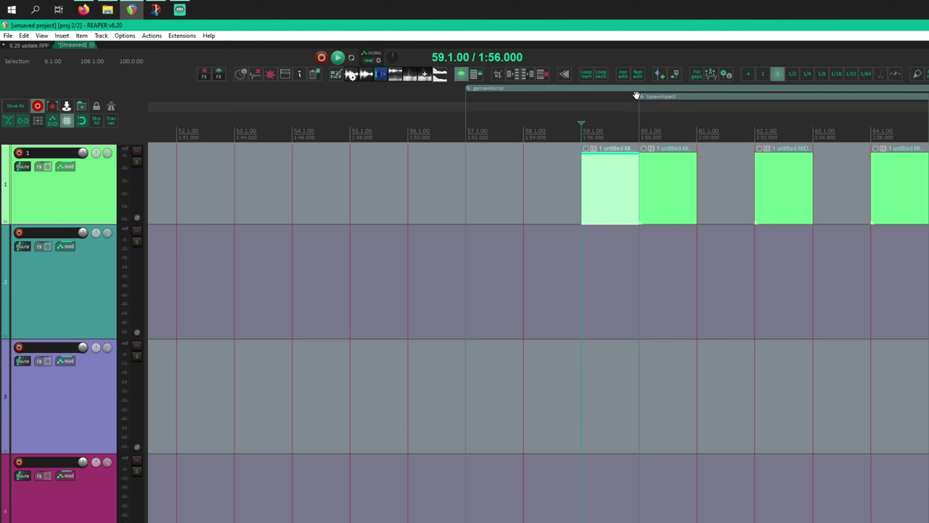
drag(637, 95, 553, 97)
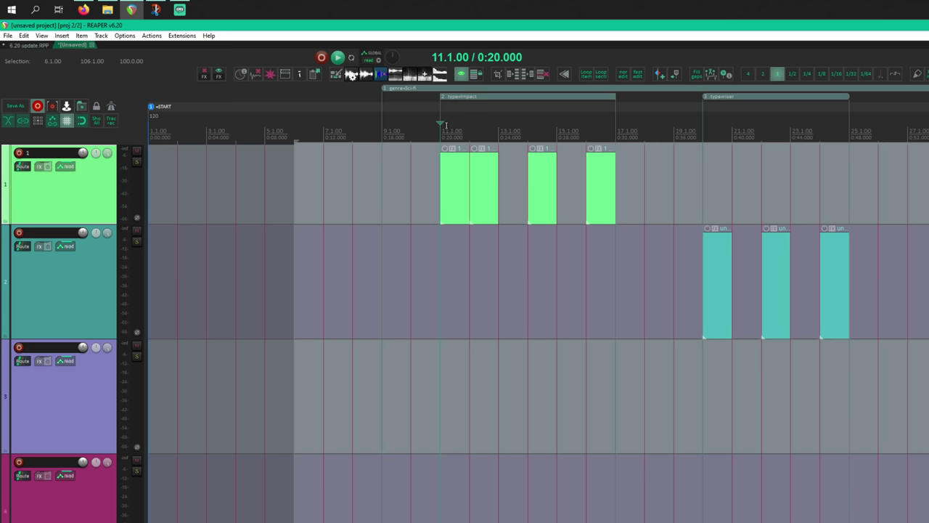
Step: Add a marker named type=impact at bar 11.1.00
key(shift+m)
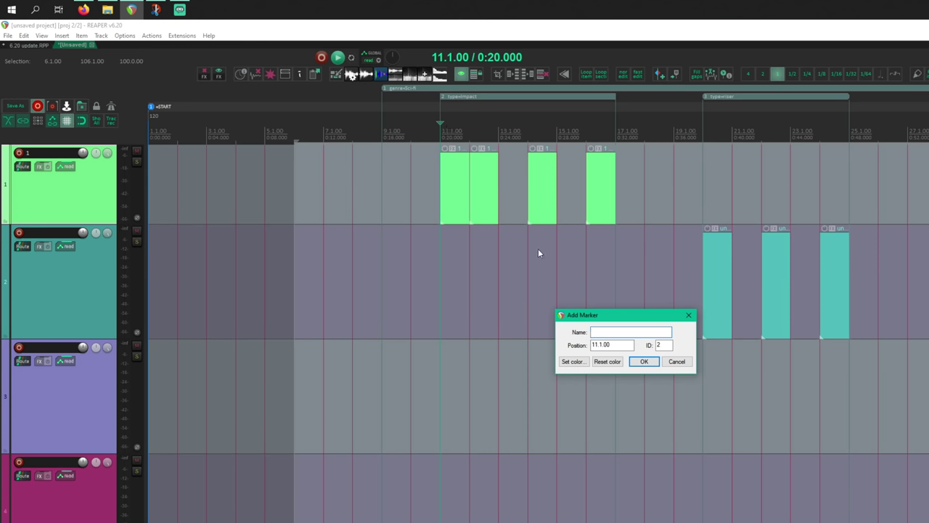
text(type=impact)
key(Return)
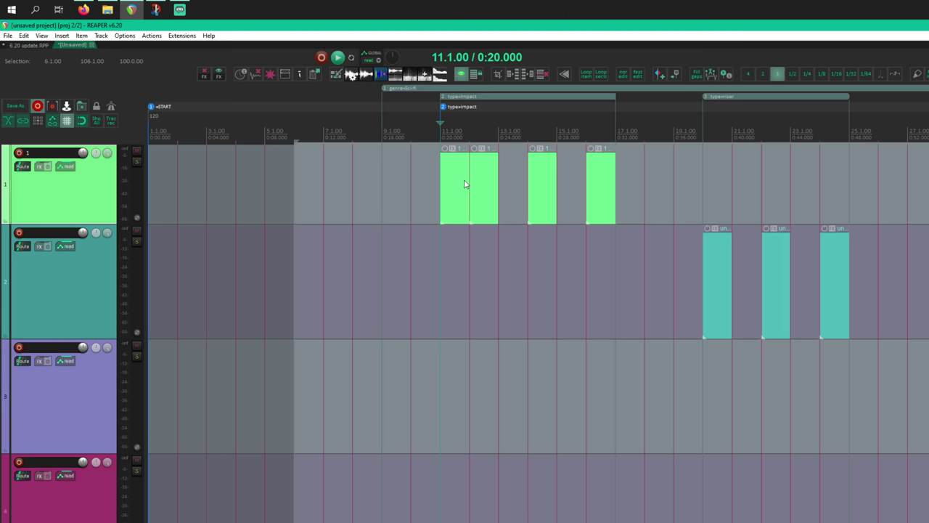
Step: Lengthen the green MIDI item to bar 17 and set its render file name to $marker(type)
drag(468, 180, 616, 181)
click(494, 201)
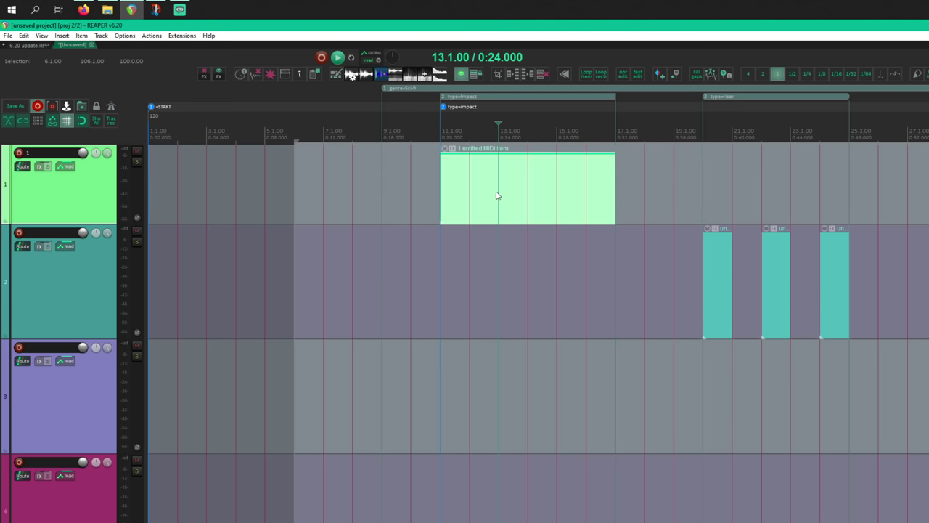
click(67, 107)
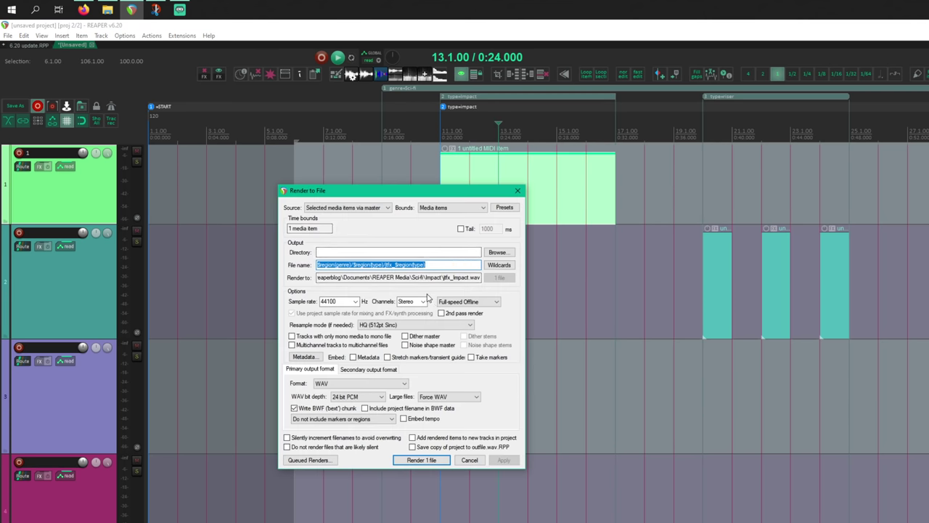
text($)
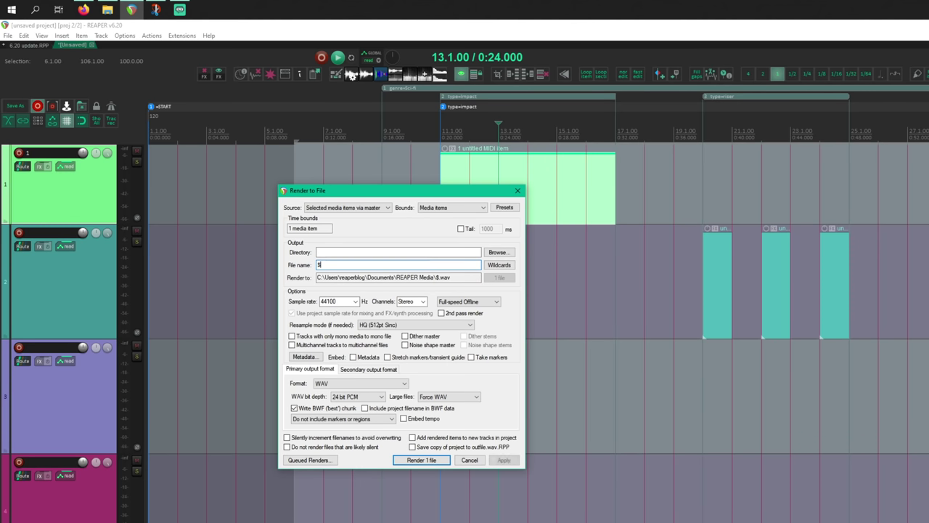
text(marker()
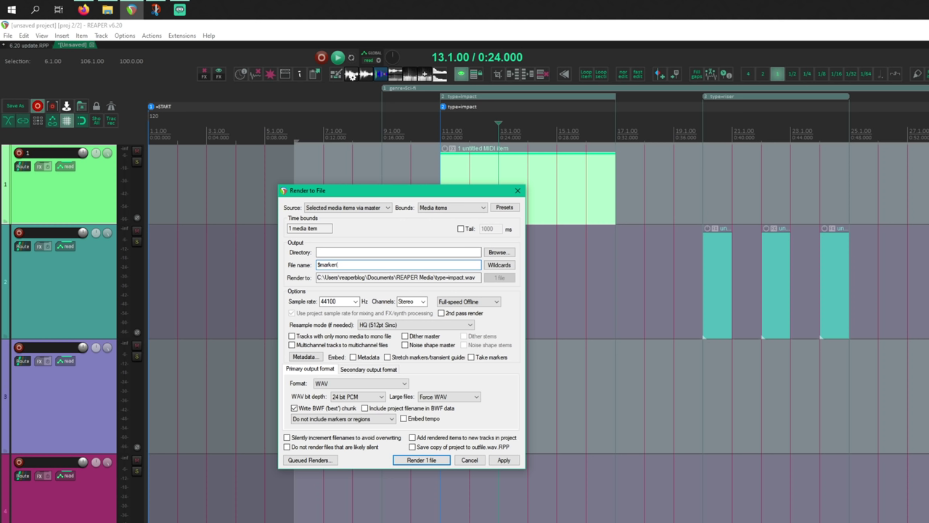
text(type))
click(464, 277)
Step: Move the type=impact marker between bars 9, 11 and 13 to watch the render path update
drag(445, 109, 501, 109)
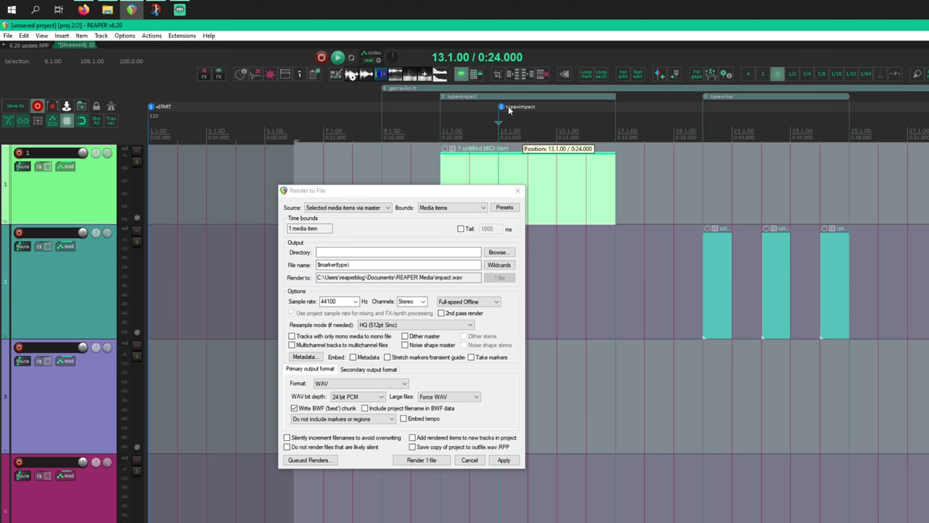
click(400, 165)
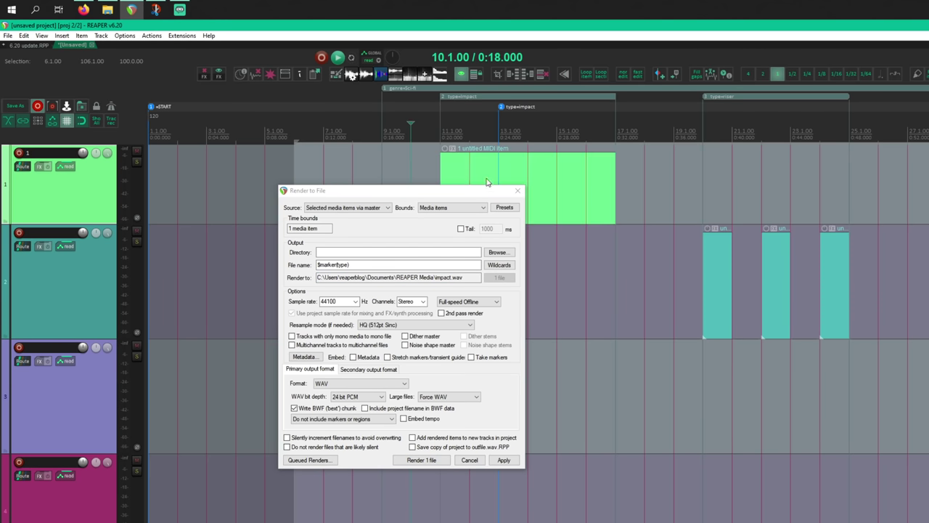
click(480, 188)
click(485, 175)
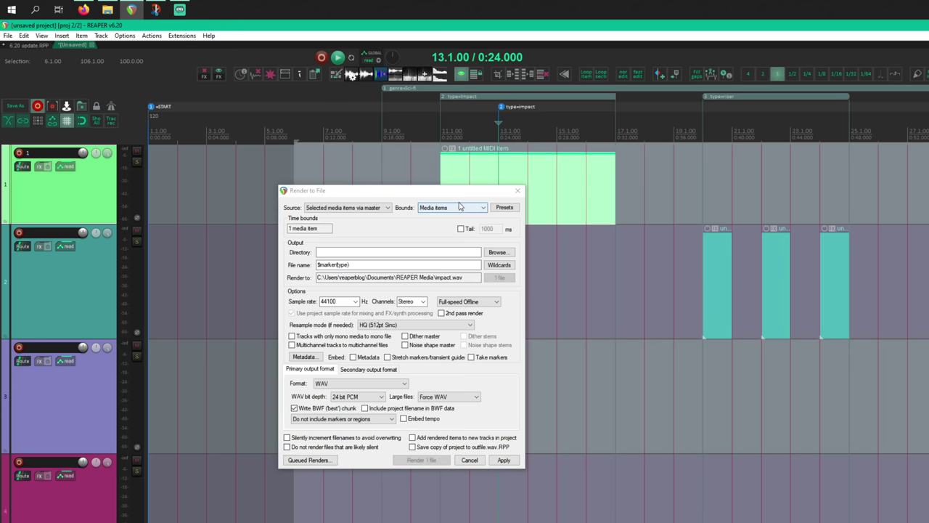
drag(501, 108, 411, 109)
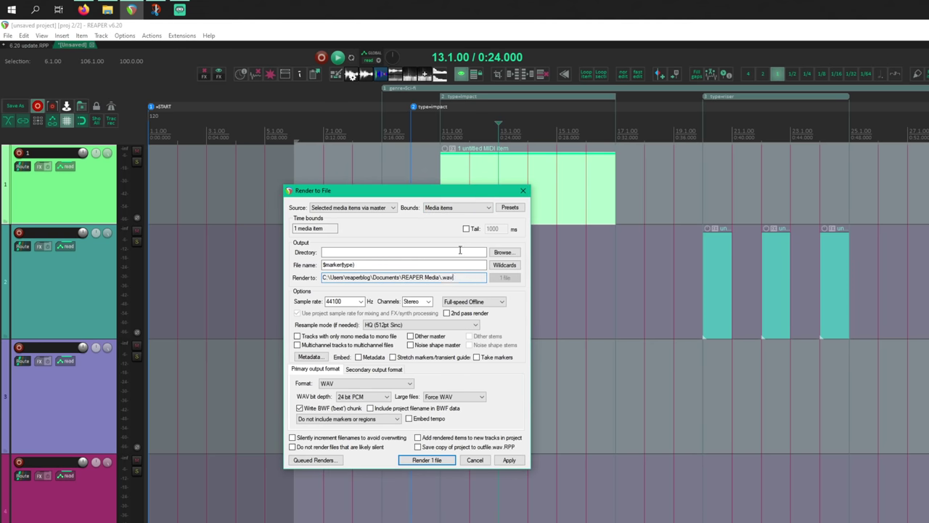
drag(413, 107, 442, 107)
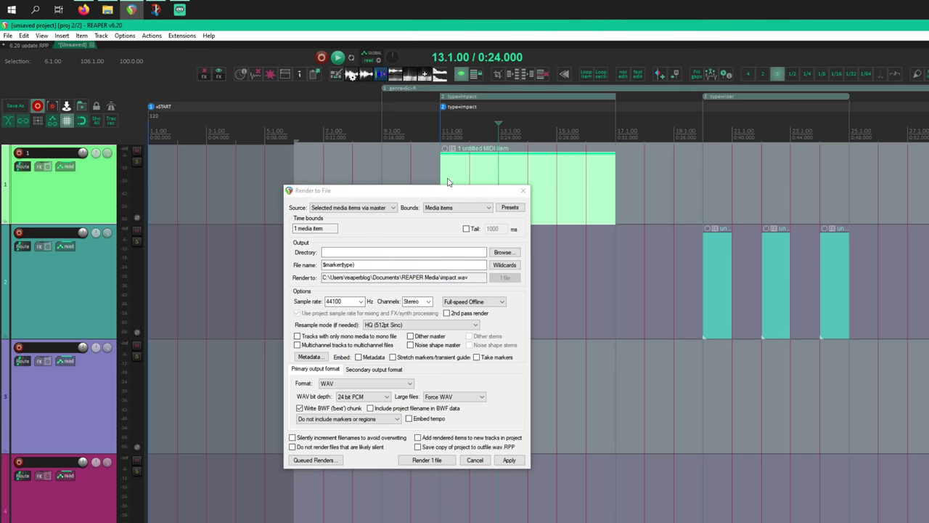
drag(444, 107, 501, 106)
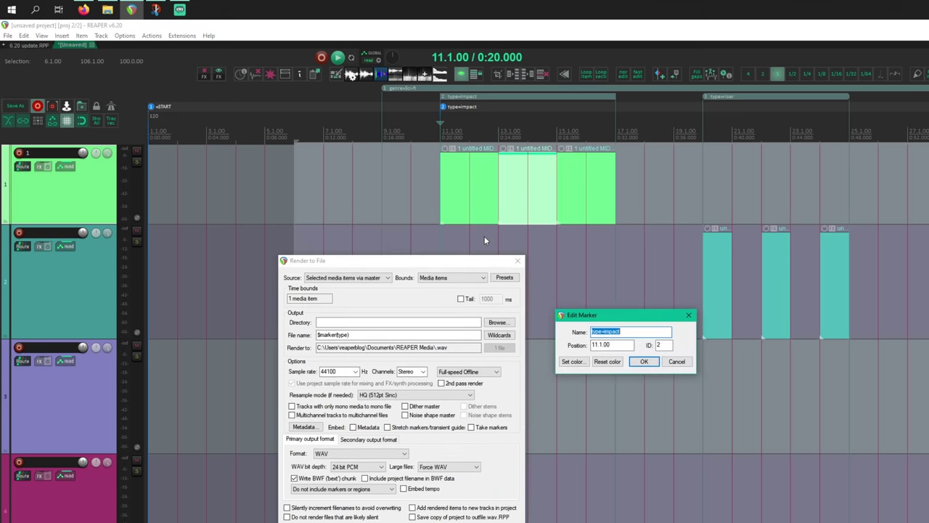
Step: Name markers var=A, var=B and var=C at bars 11, 13 and 15
text(var=A)
key(Return)
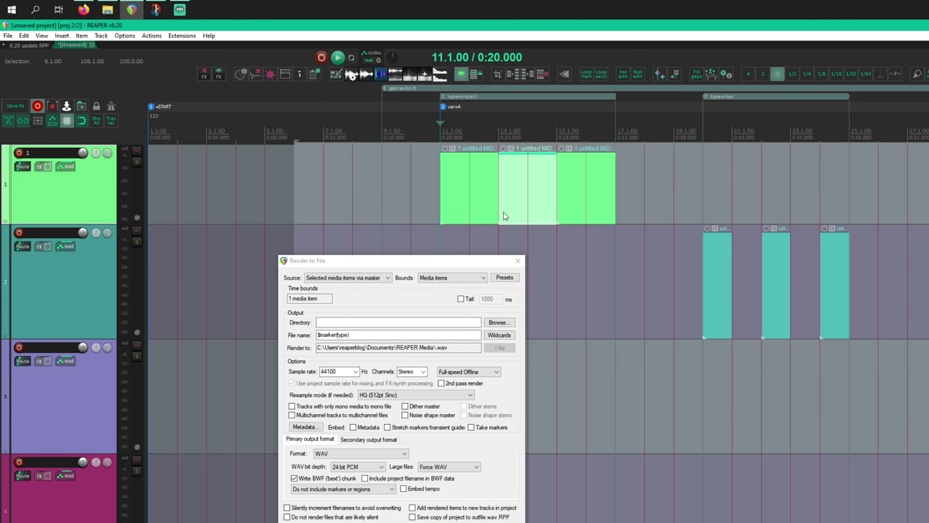
click(504, 162)
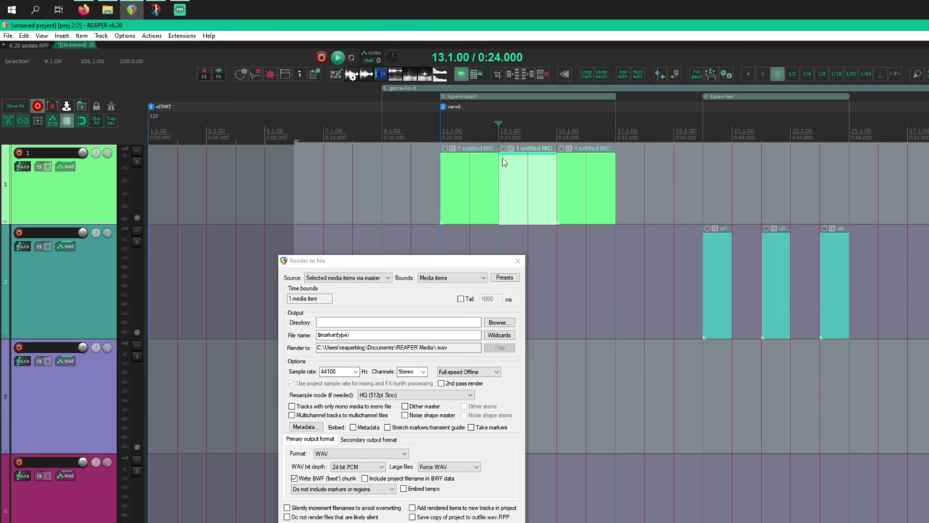
key(shift+m)
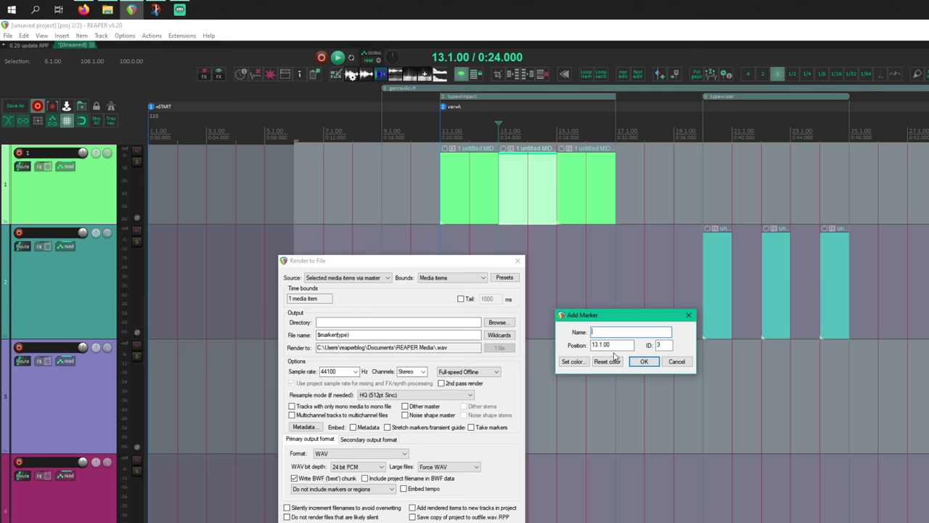
text(var=)
text(B)
key(Return)
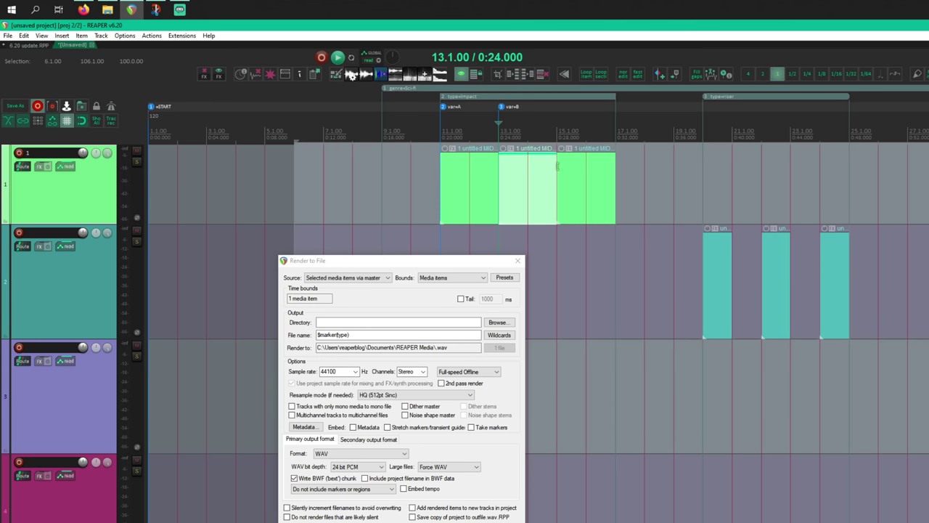
key(ctrl+Right)
key(shift+m)
text(var)
key(Return)
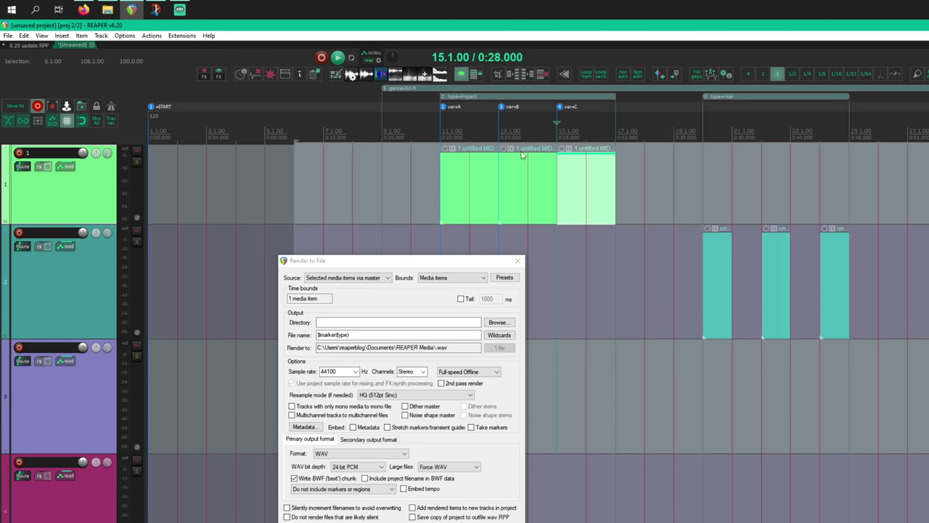
Step: Select the three MIDI items, set the file name to $marker(var), and preview A.wav, B.wav, C.wav
click(469, 189)
shift+click(583, 197)
click(368, 337)
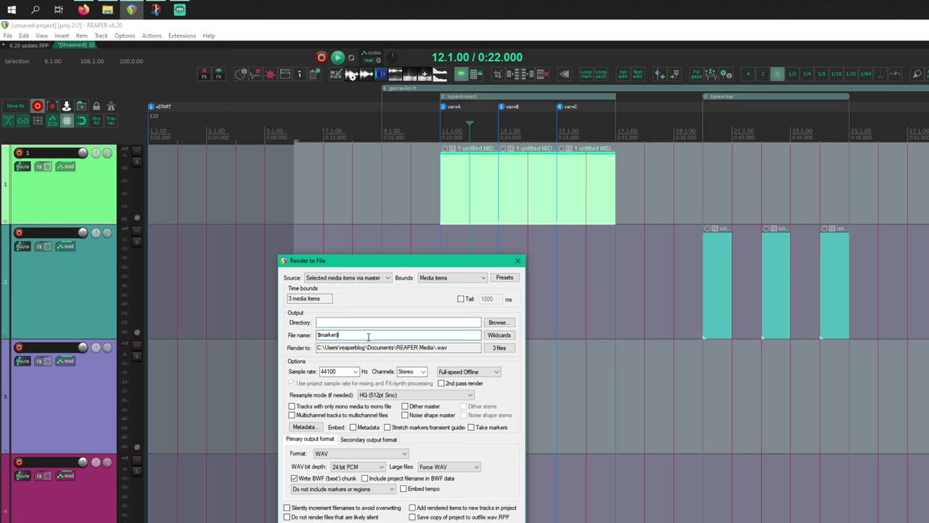
text(var)
click(497, 350)
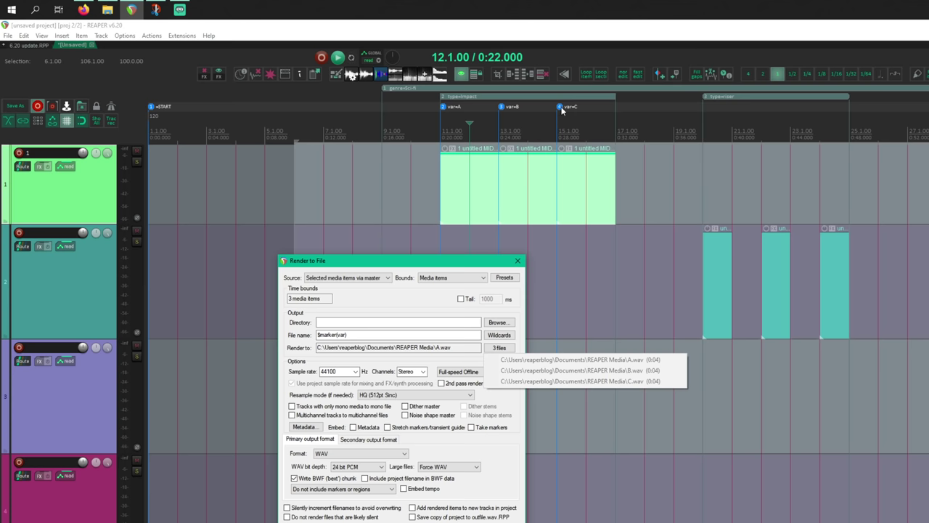
Step: Inspect the Marker '=' rule in Extensions > Auto Color/Icon, then close the window
click(181, 35)
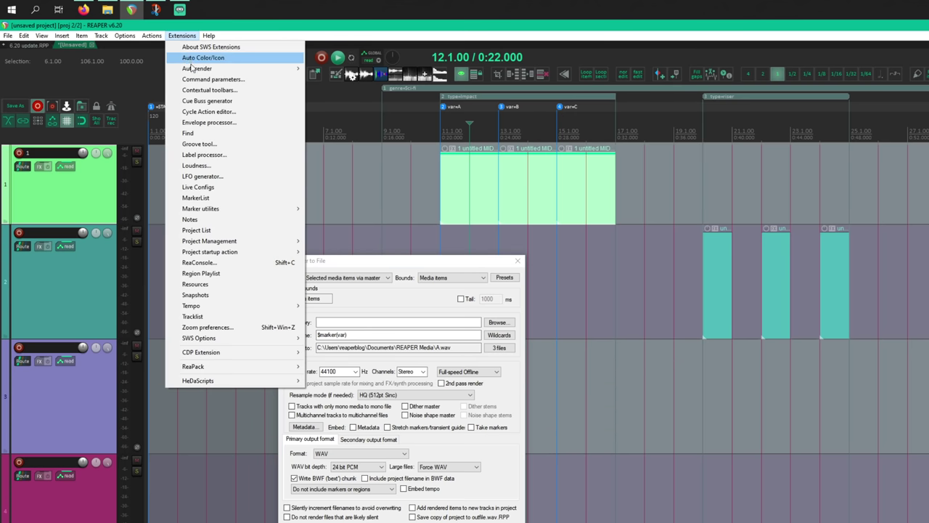
click(205, 58)
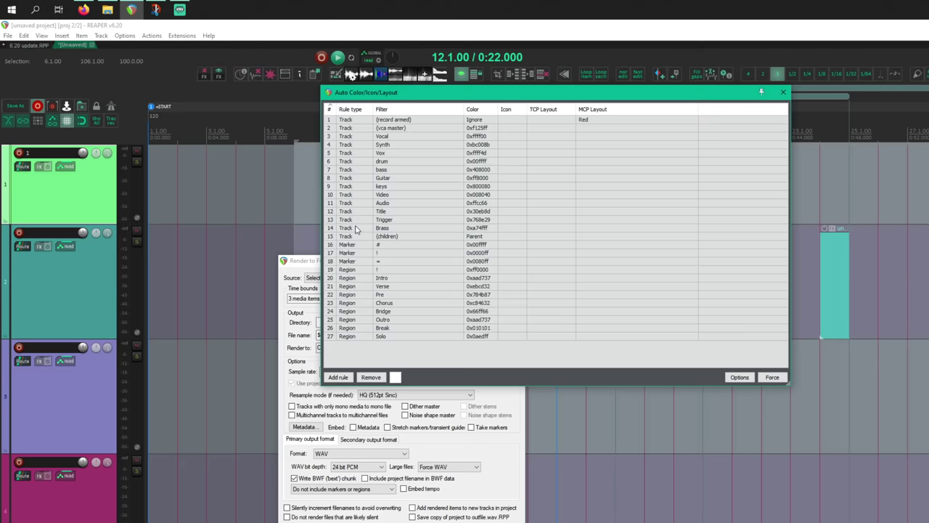
click(351, 262)
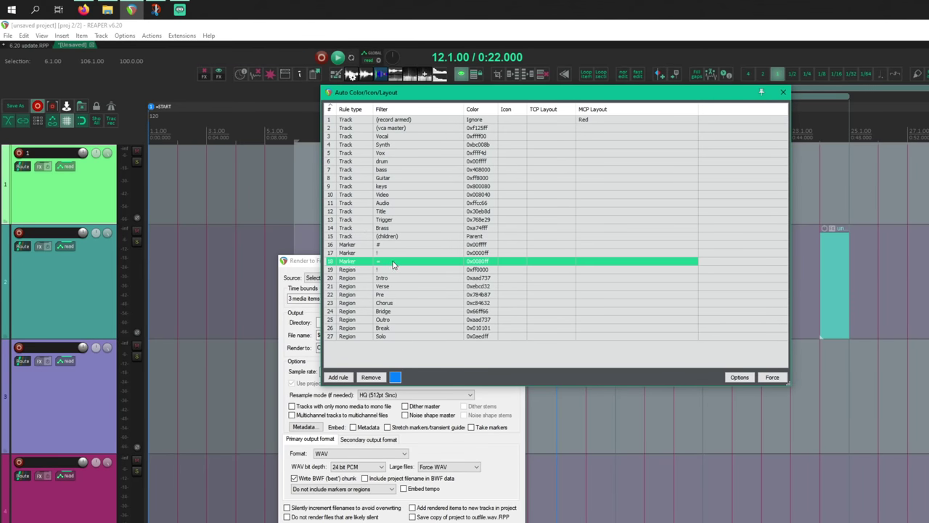
click(517, 249)
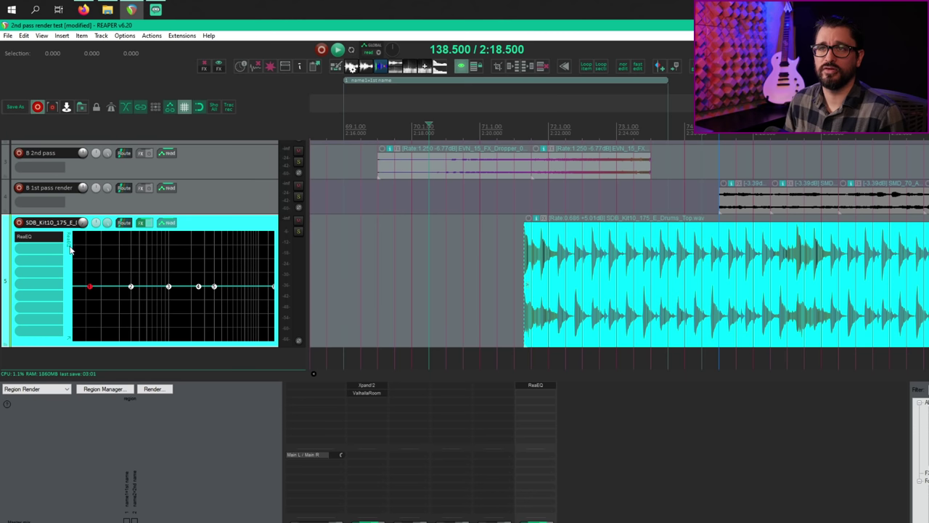
Step: Open the embedded ReaEQ in a floating window and close it again
double_click(70, 245)
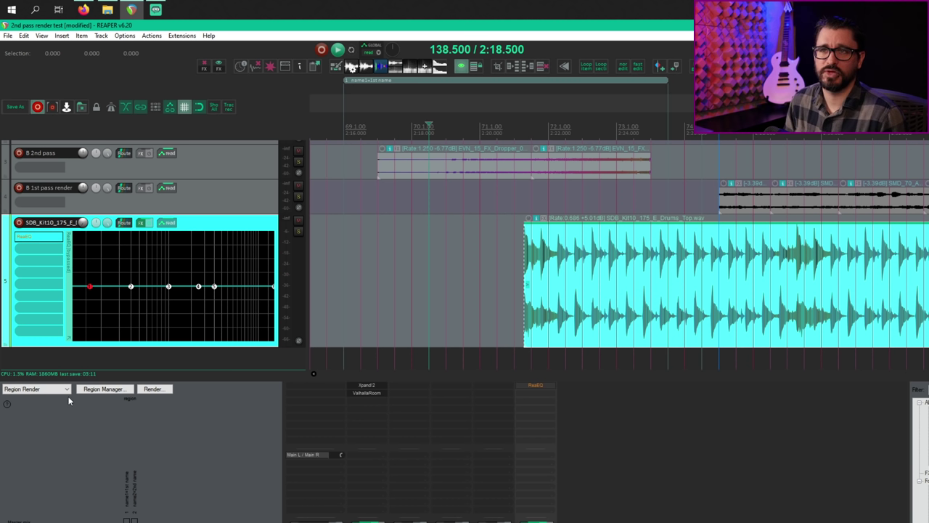
click(71, 272)
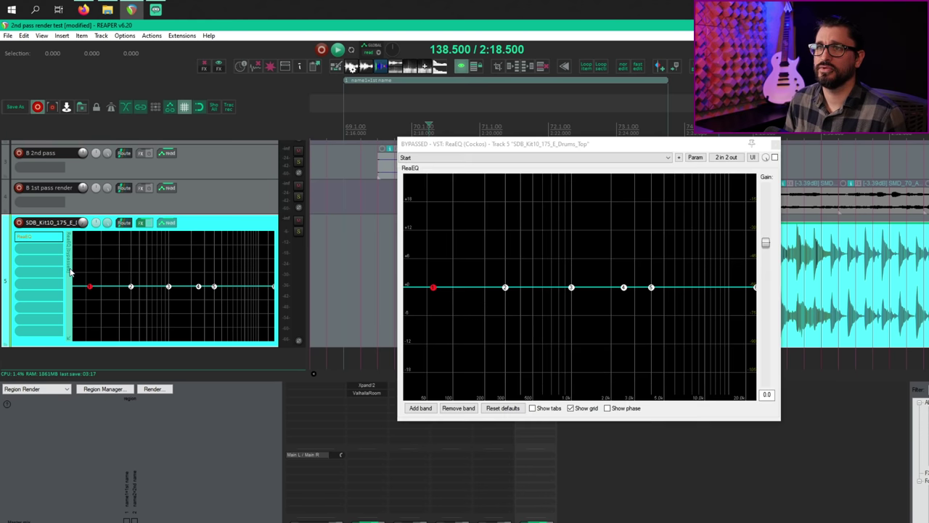
click(70, 271)
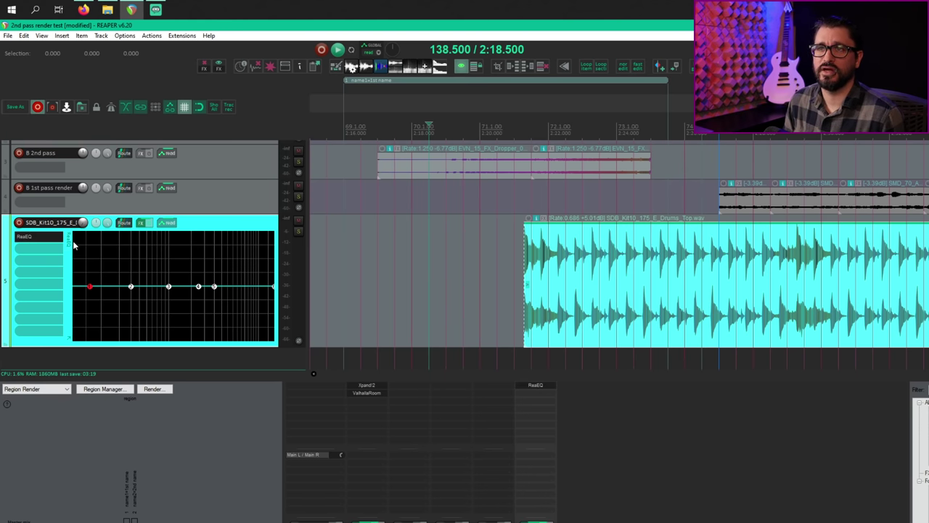
Step: Toggle ReaEQ bypass on the embedded strip, leaving it bypassed, and turn off 'Show FX inserts in TCP'
click(71, 248)
click(71, 259)
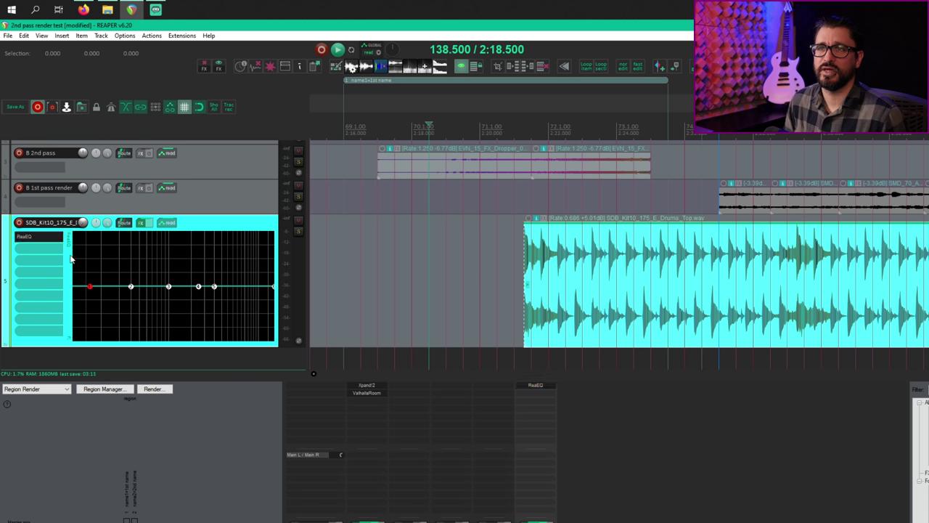
click(71, 251)
click(71, 243)
right_click(114, 354)
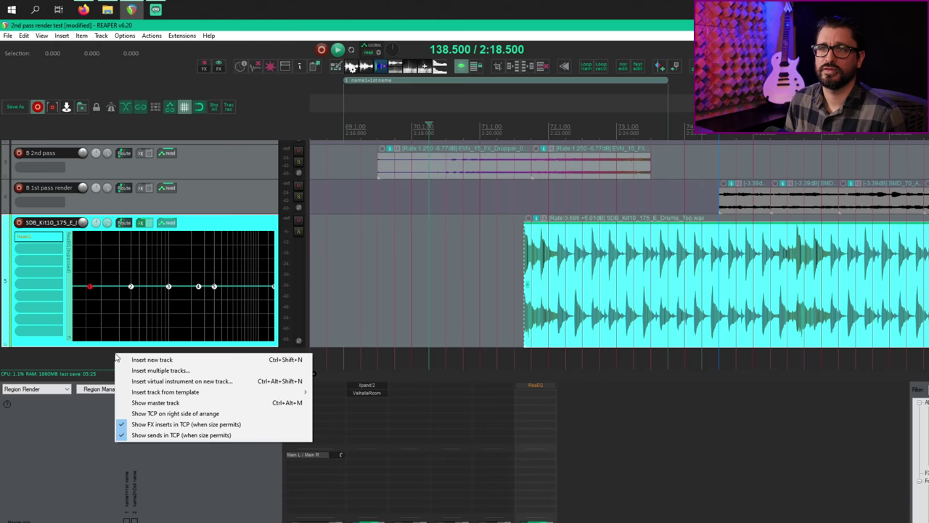
click(225, 427)
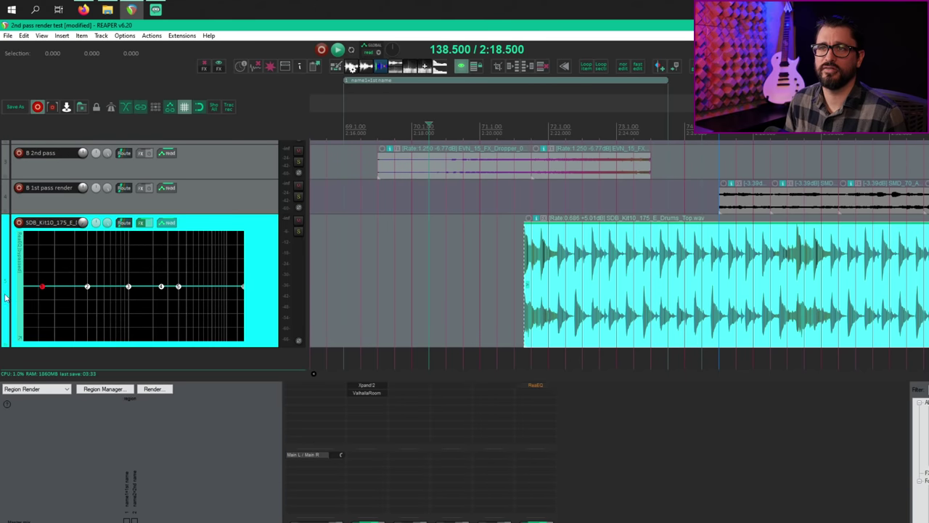